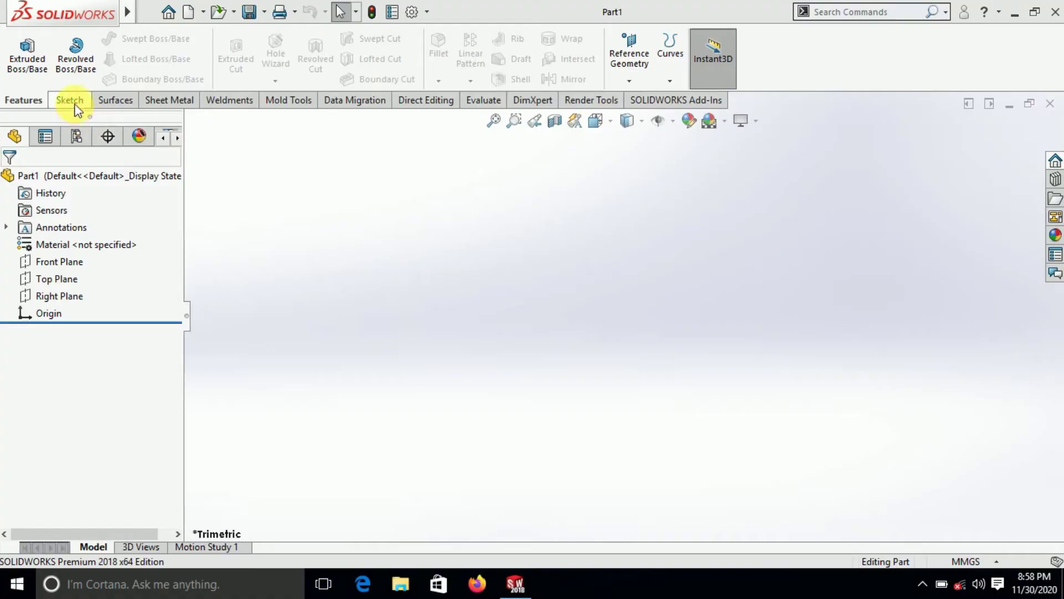
Step: Start a new sketch in the blank Part1 document
{"action": "left_click", "coordinate": [68, 100]}
Step: On the Front Plane, draw a closed stepped drill-bit half-profile of lines from the origin
{"action": "left_click", "coordinate": [25, 56]}
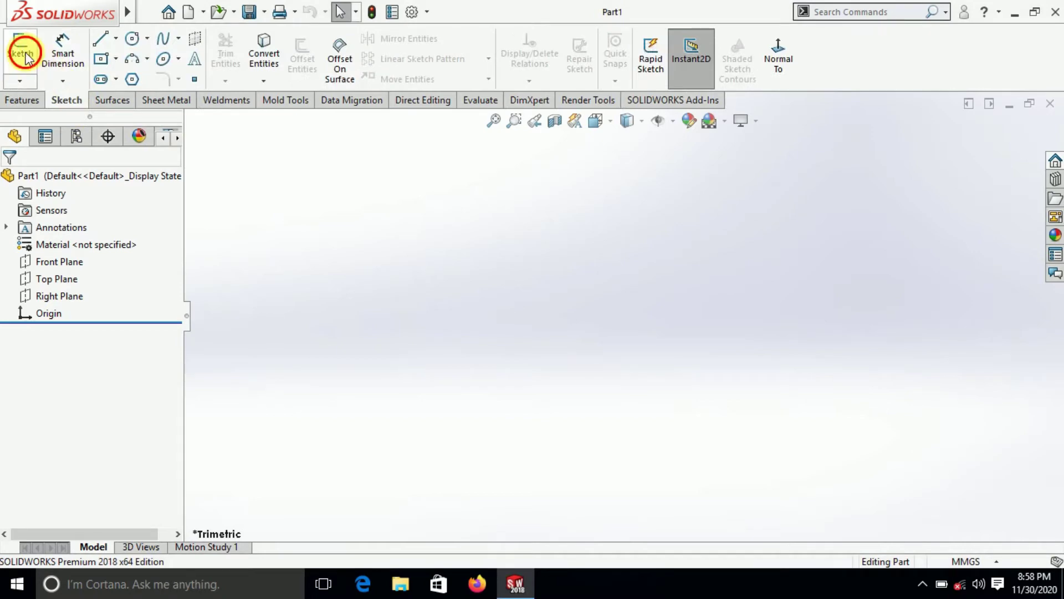
{"action": "left_click", "coordinate": [493, 378]}
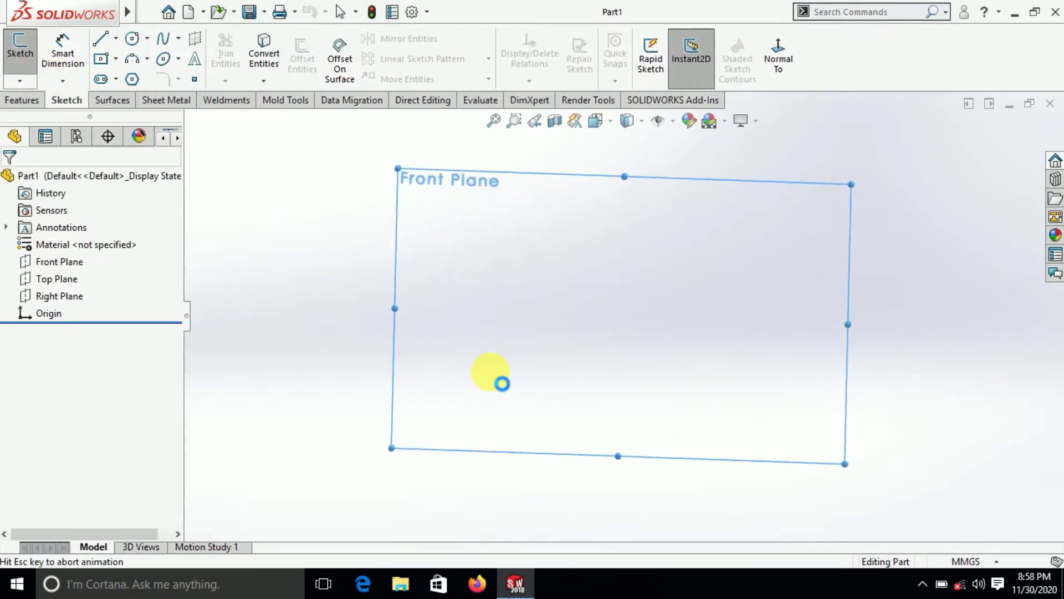
{"action": "left_click", "coordinate": [101, 37]}
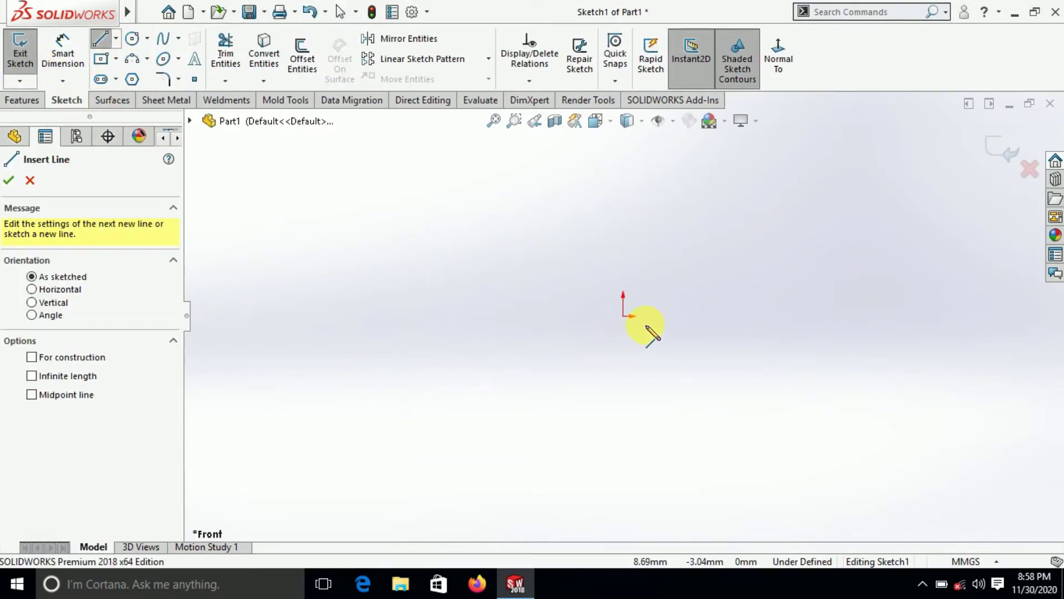
{"action": "left_click", "coordinate": [624, 316]}
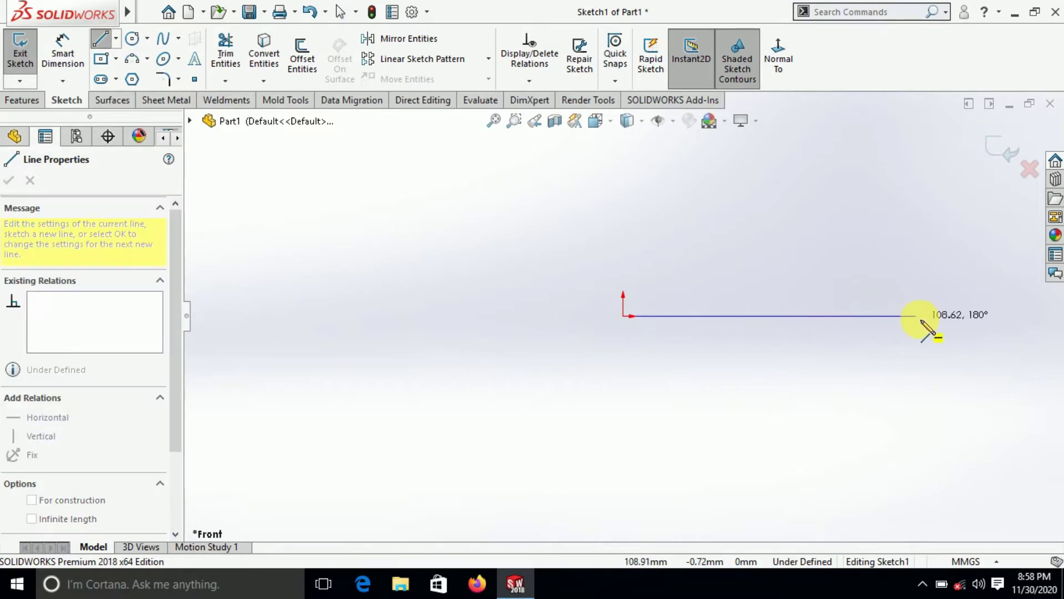
{"action": "left_click", "coordinate": [927, 316]}
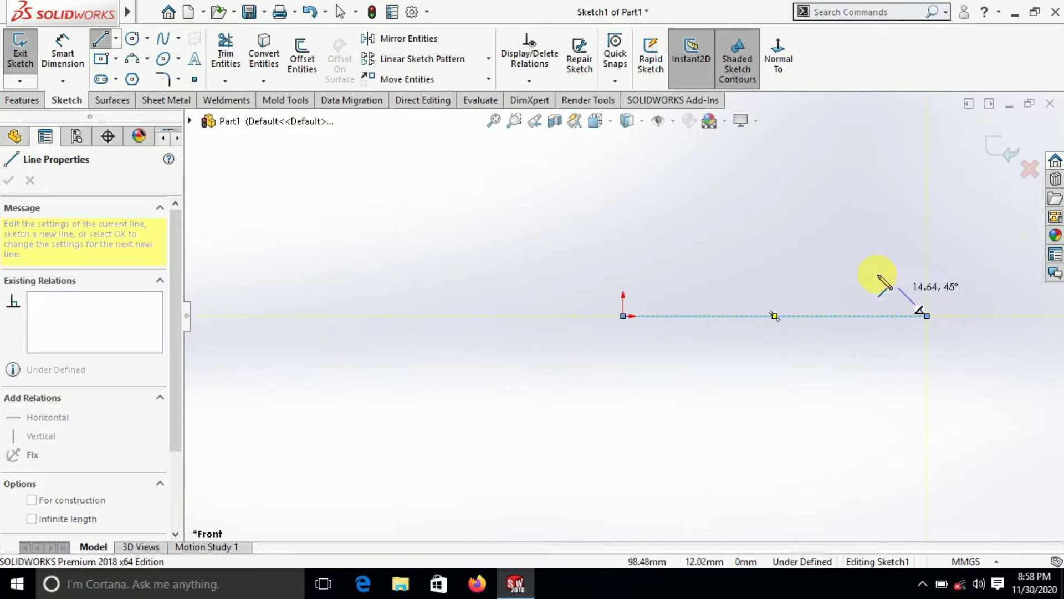
{"action": "left_click", "coordinate": [825, 229]}
{"action": "left_click", "coordinate": [735, 228]}
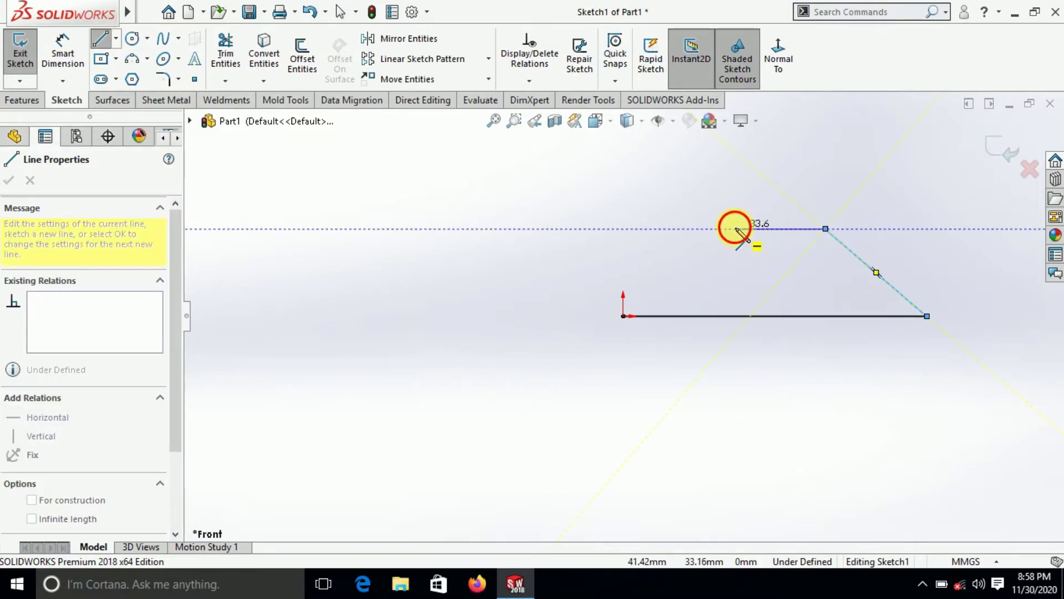
{"action": "left_click", "coordinate": [734, 272]}
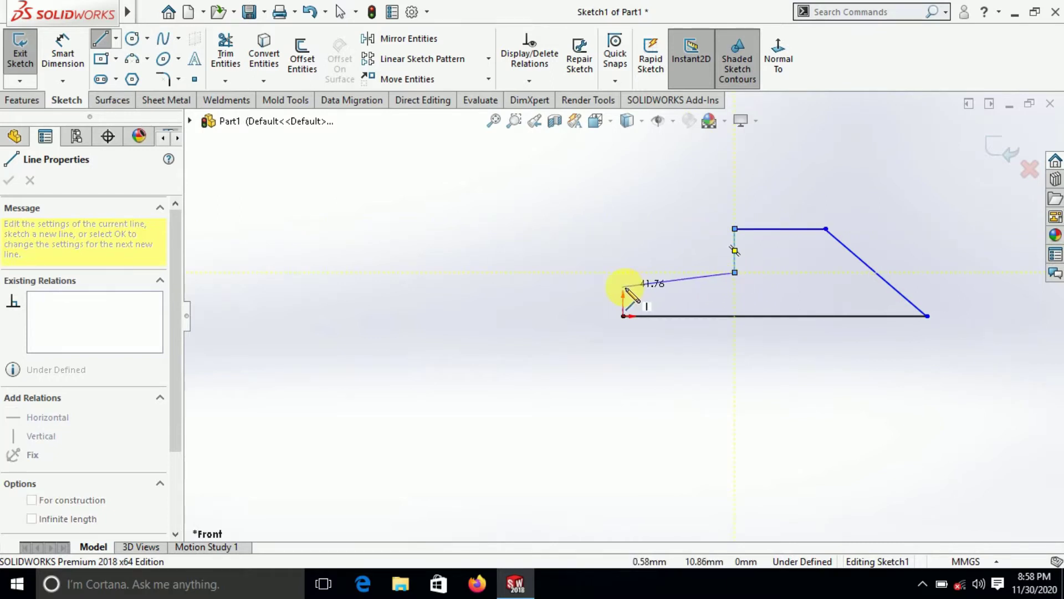
{"action": "left_click", "coordinate": [622, 286]}
{"action": "left_click", "coordinate": [623, 316]}
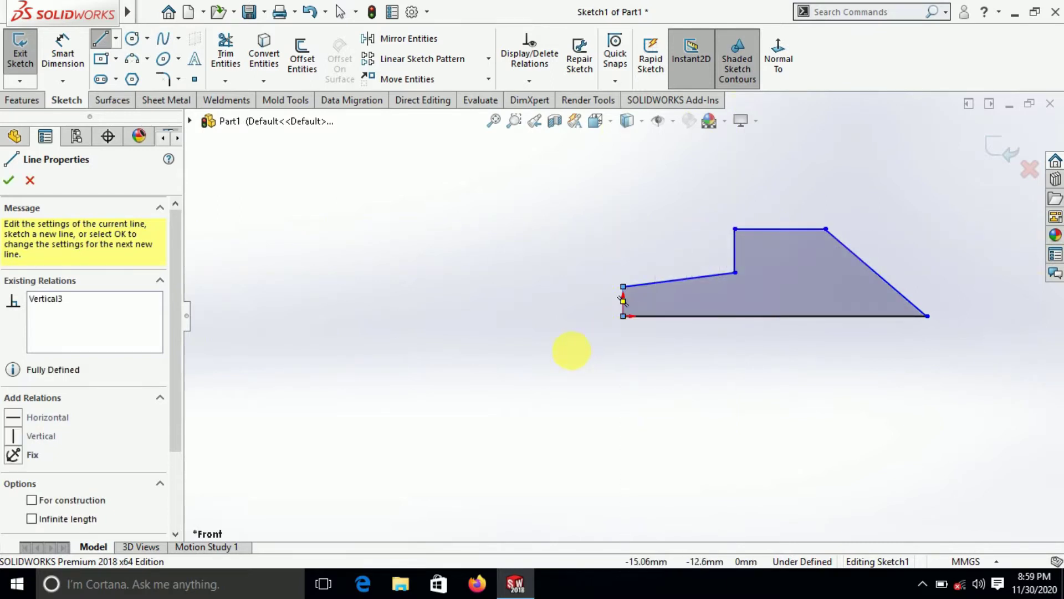
{"action": "left_click", "coordinate": [116, 38]}
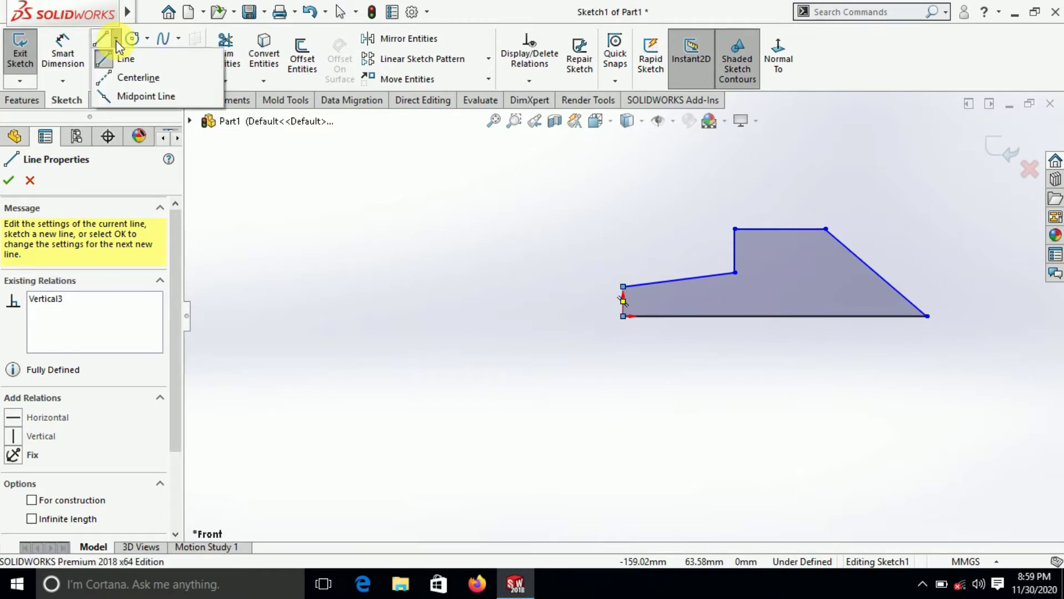
Step: Draw a horizontal centerline from the profile's left edge to the step corner
{"action": "left_click", "coordinate": [124, 82]}
{"action": "scroll", "coordinate": [693, 261], "scroll_direction": "down", "scroll_amount": 3}
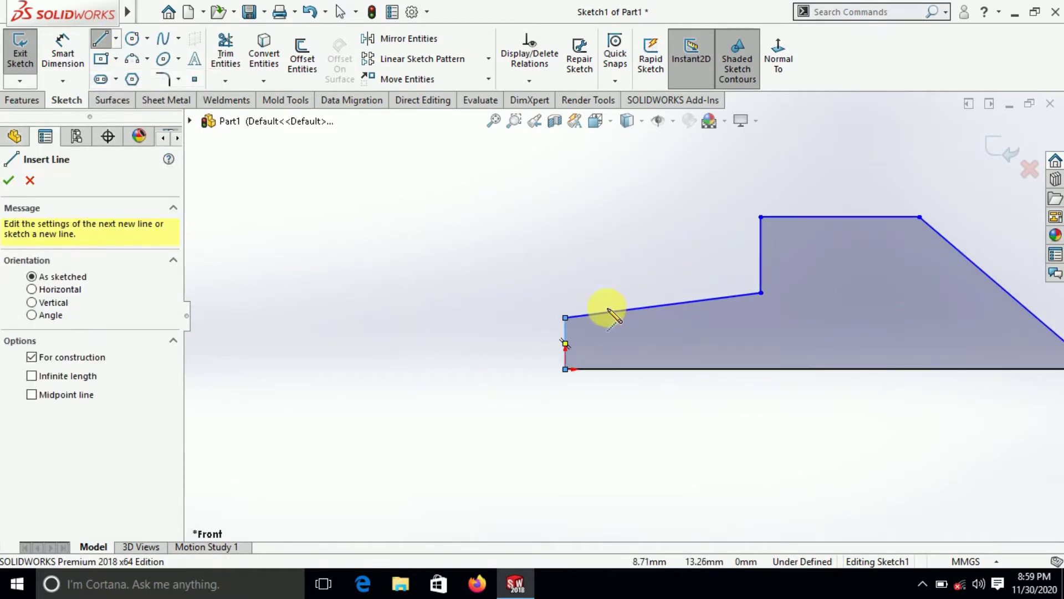
{"action": "left_click", "coordinate": [565, 318]}
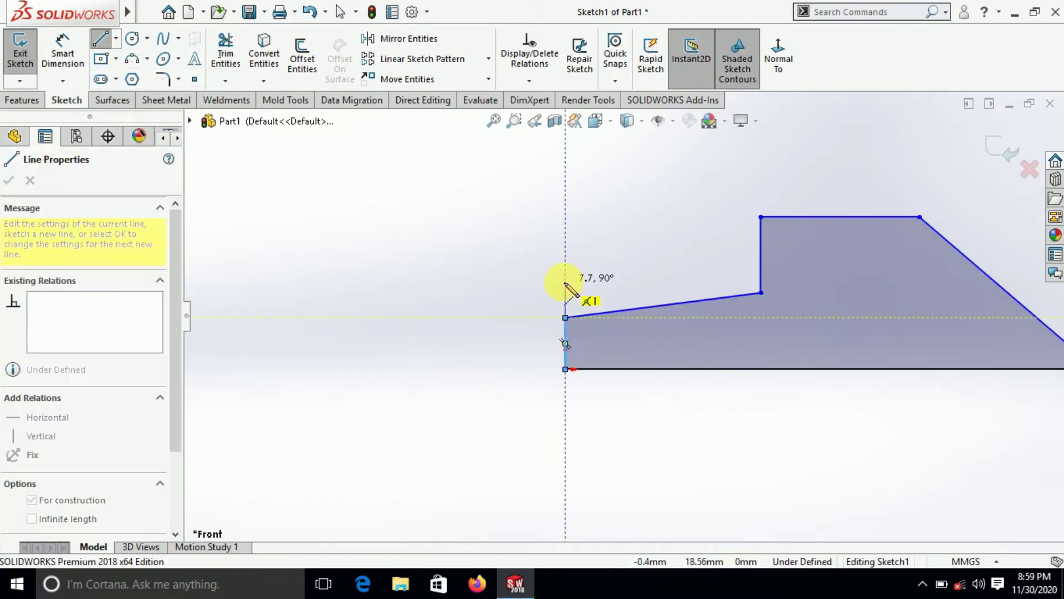
{"action": "left_click", "coordinate": [761, 293]}
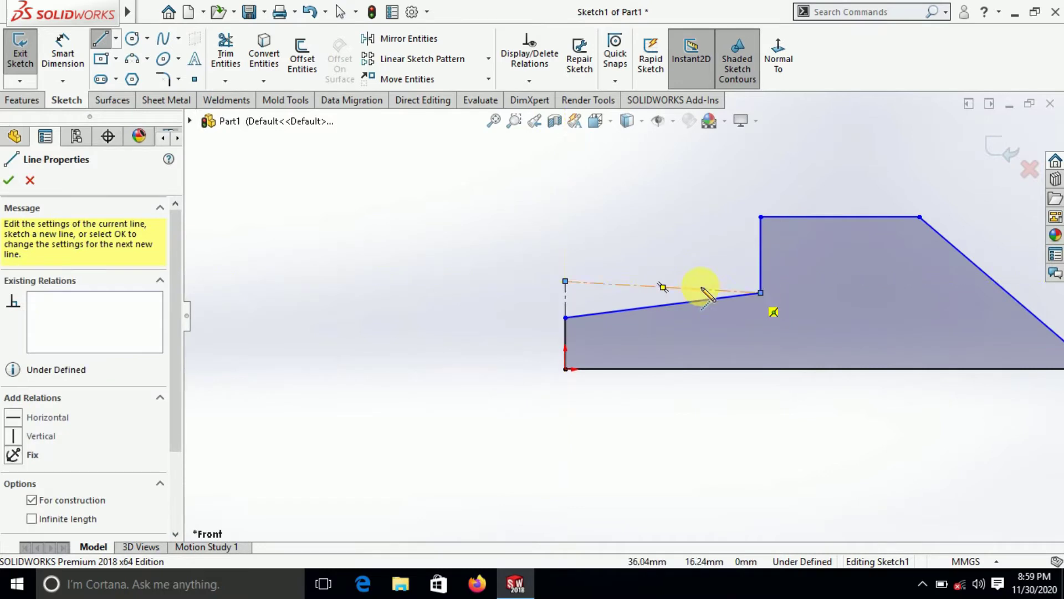
{"action": "right_click", "coordinate": [557, 222]}
{"action": "left_click", "coordinate": [576, 235]}
{"action": "left_click", "coordinate": [637, 285]}
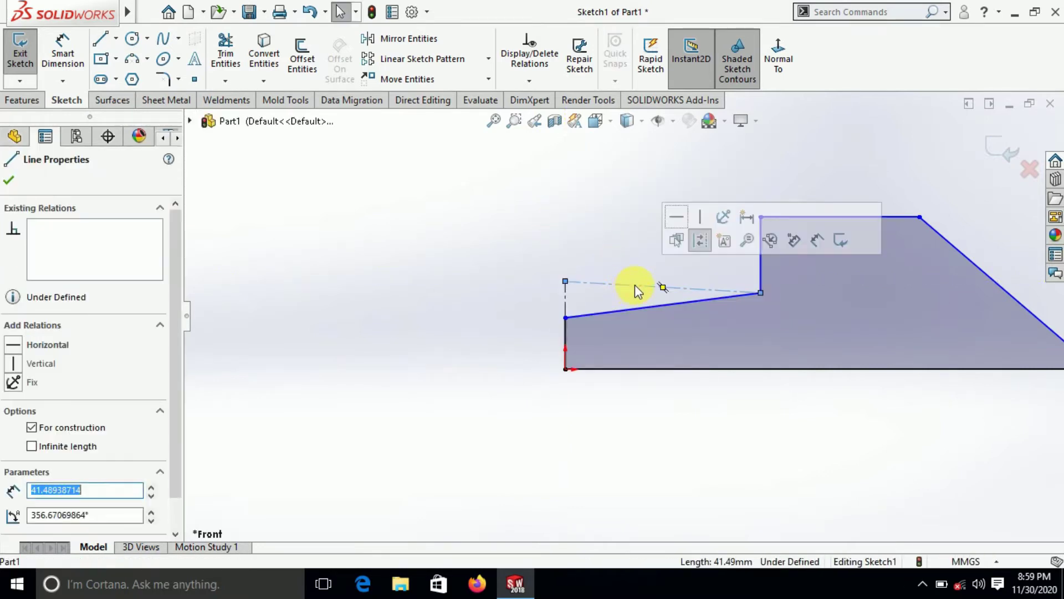
{"action": "left_click", "coordinate": [676, 217]}
{"action": "left_click", "coordinate": [471, 290]}
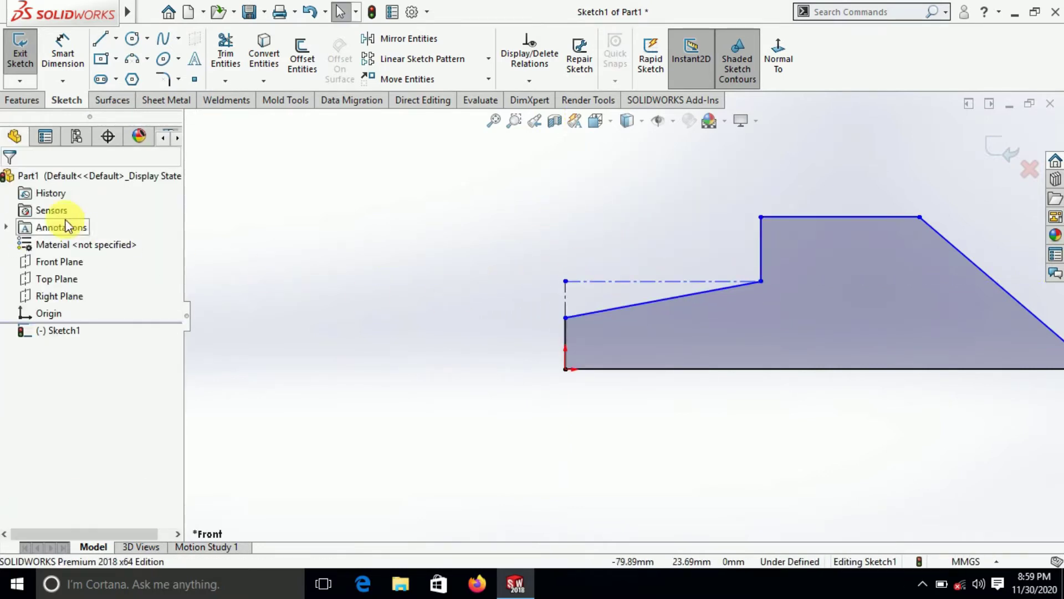
Step: Dimension the centerline's length to 25 mm
{"action": "left_click", "coordinate": [82, 67]}
{"action": "left_click", "coordinate": [636, 278]}
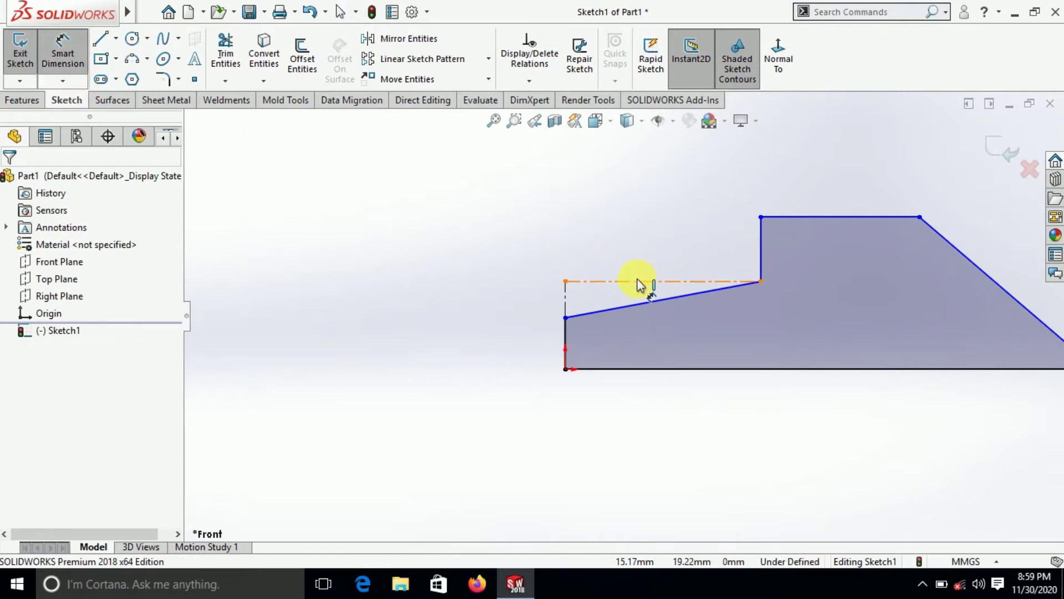
{"action": "left_click", "coordinate": [632, 241]}
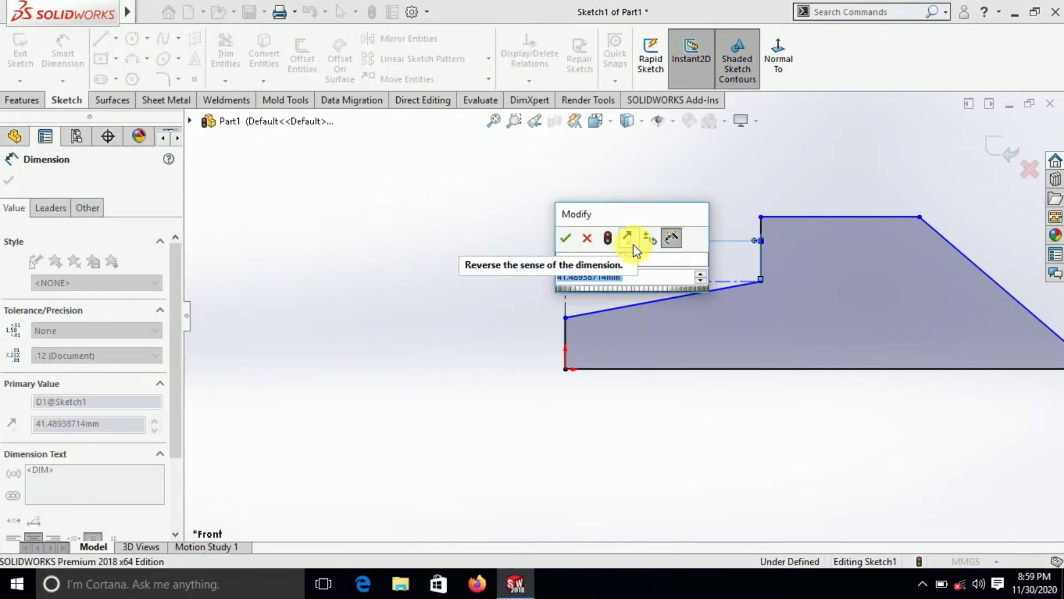
{"action": "type", "text": "25"}
{"action": "key", "text": "Return"}
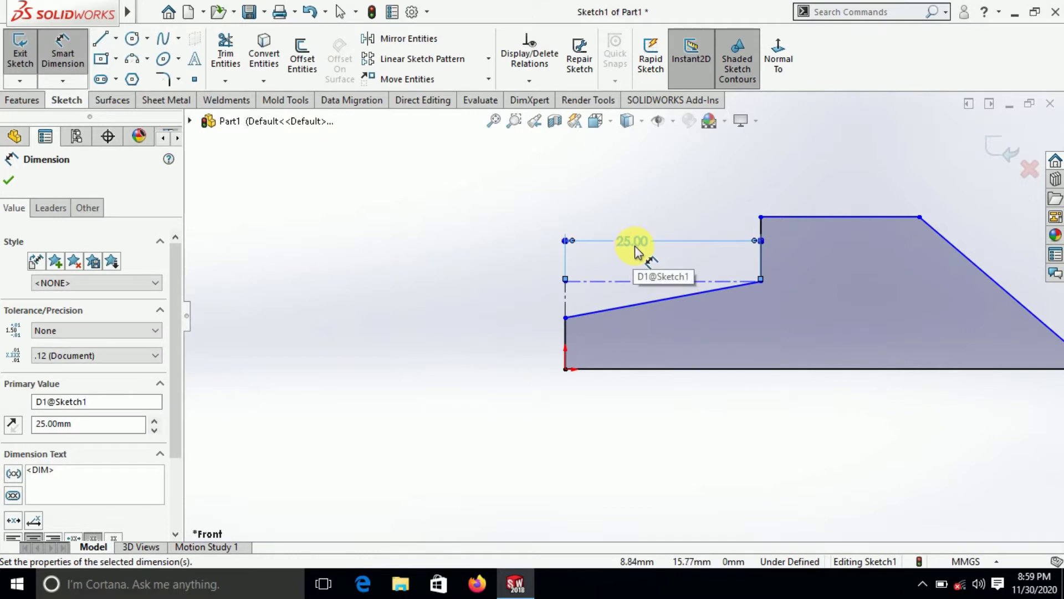
{"action": "left_click", "coordinate": [8, 180]}
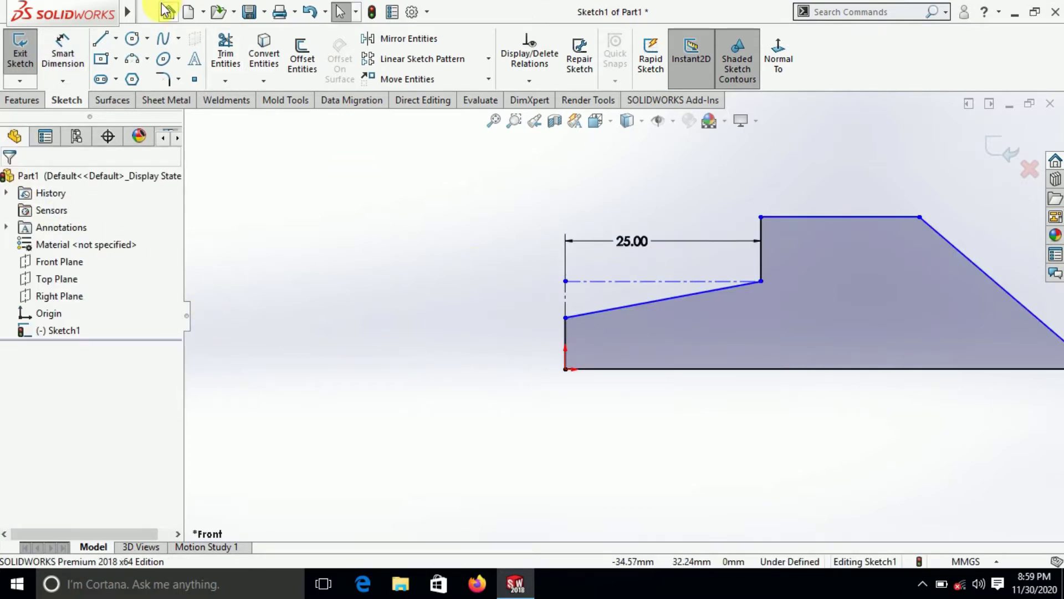
Step: In Tools > Equations, create the global variable Countersink angle set to 90deg
{"action": "mouse_move", "coordinate": [128, 12]}
{"action": "left_click", "coordinate": [275, 13]}
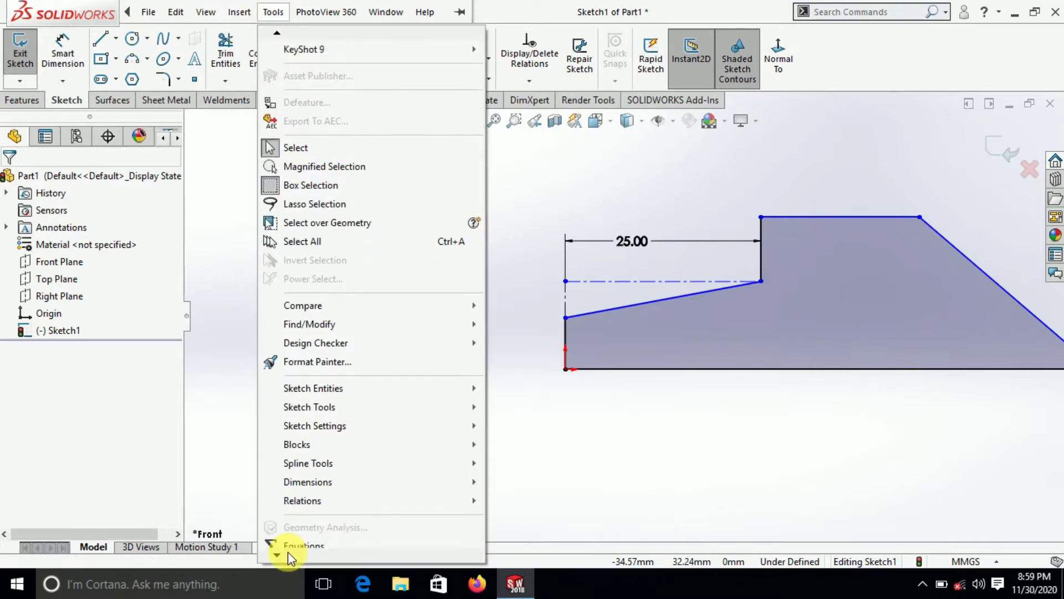
{"action": "left_click", "coordinate": [289, 496]}
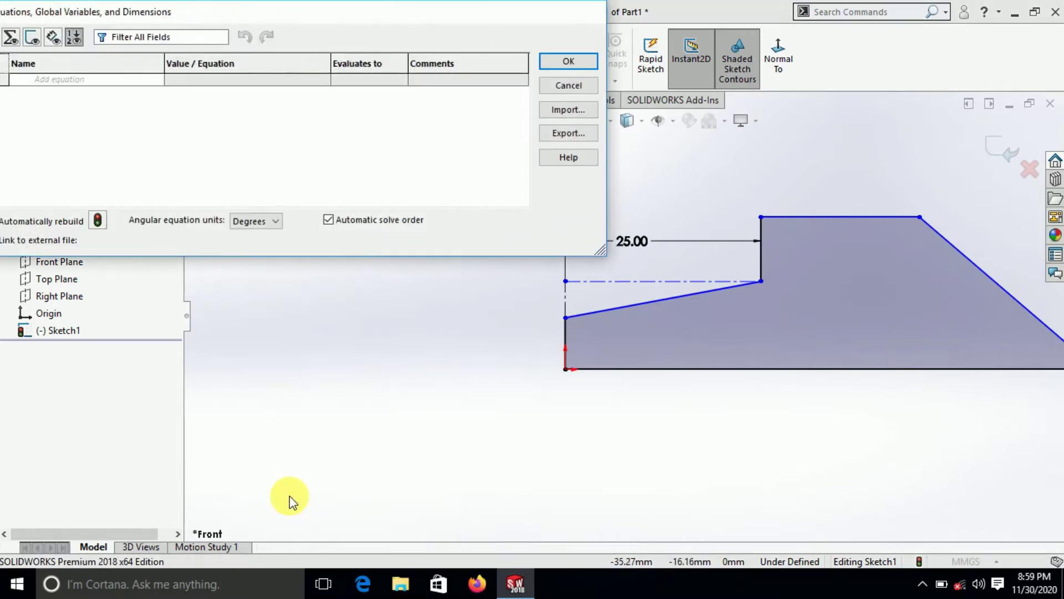
{"action": "left_click", "coordinate": [101, 78]}
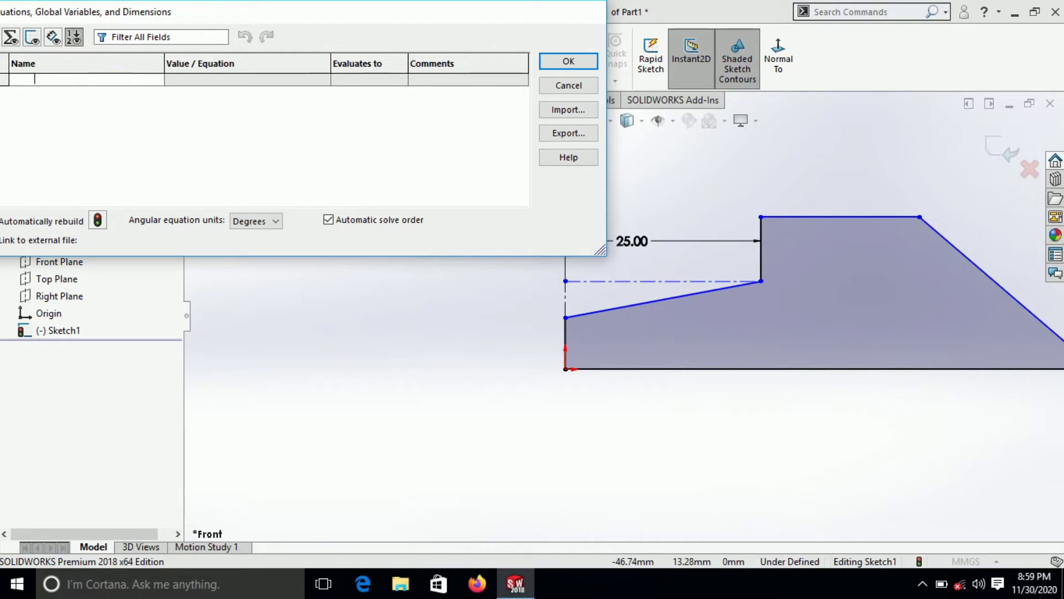
{"action": "type", "text": "counter"}
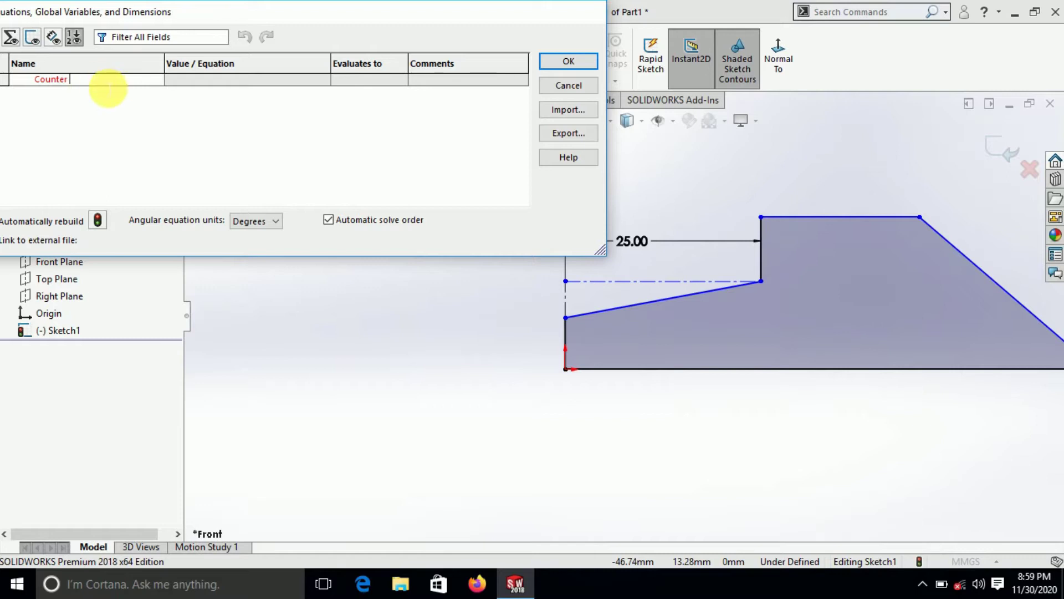
{"action": "type", "text": " s"}
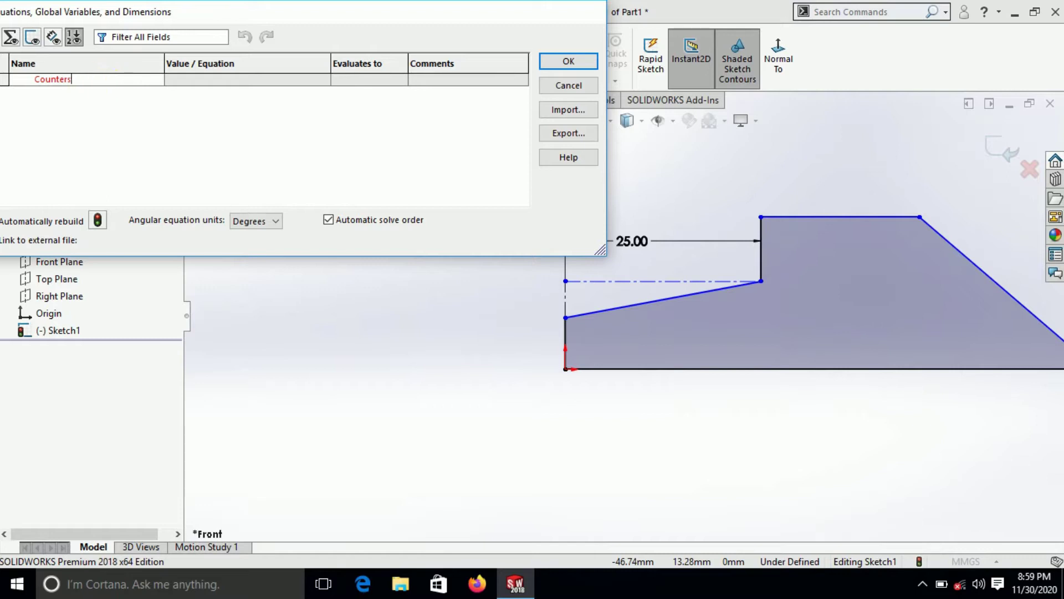
{"action": "type", "text": "ink"}
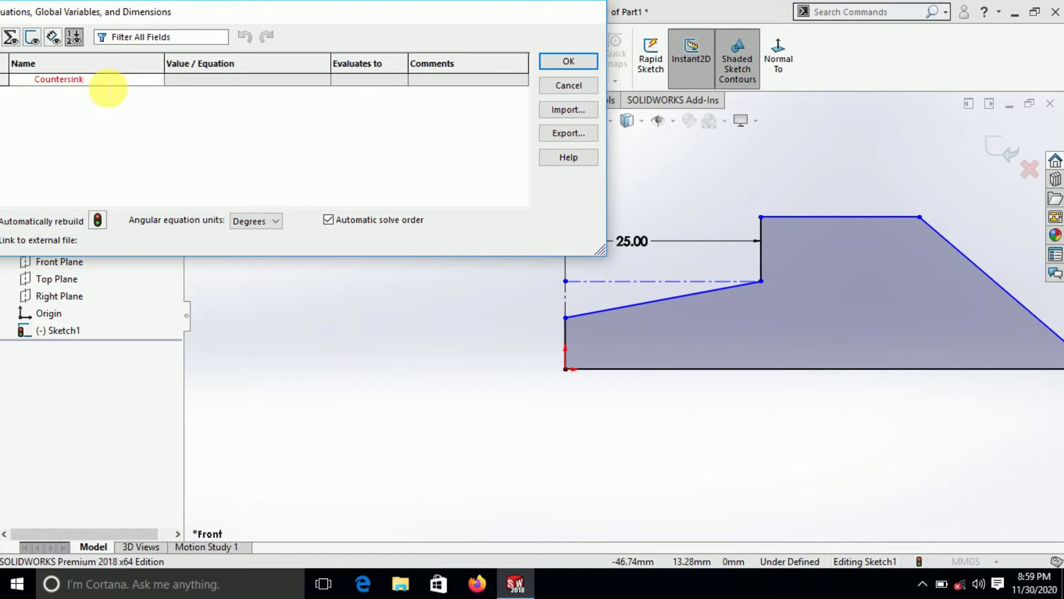
{"action": "type", "text": " angle"}
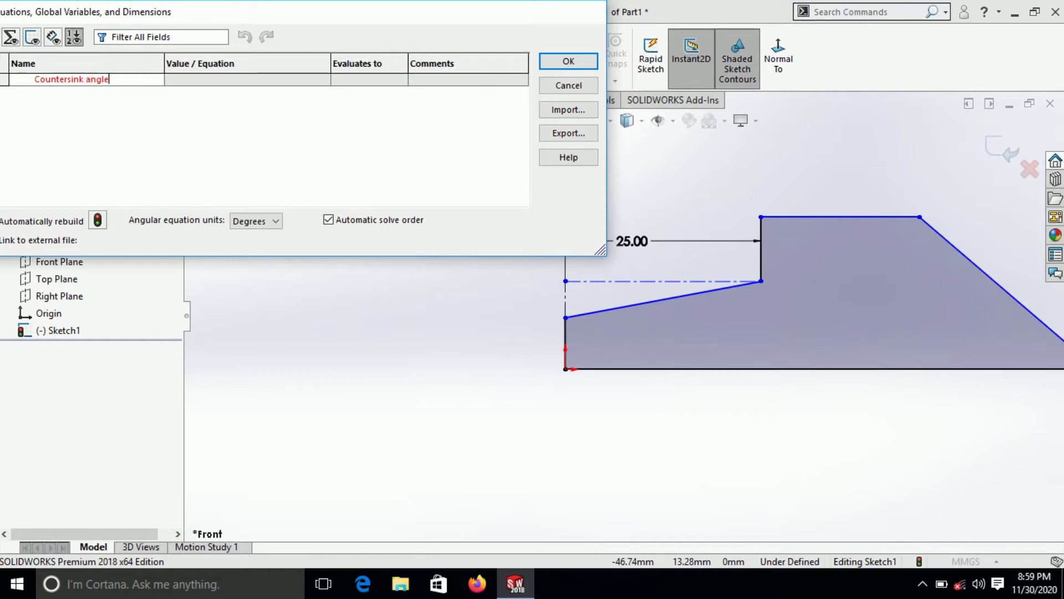
{"action": "key", "text": "Tab"}
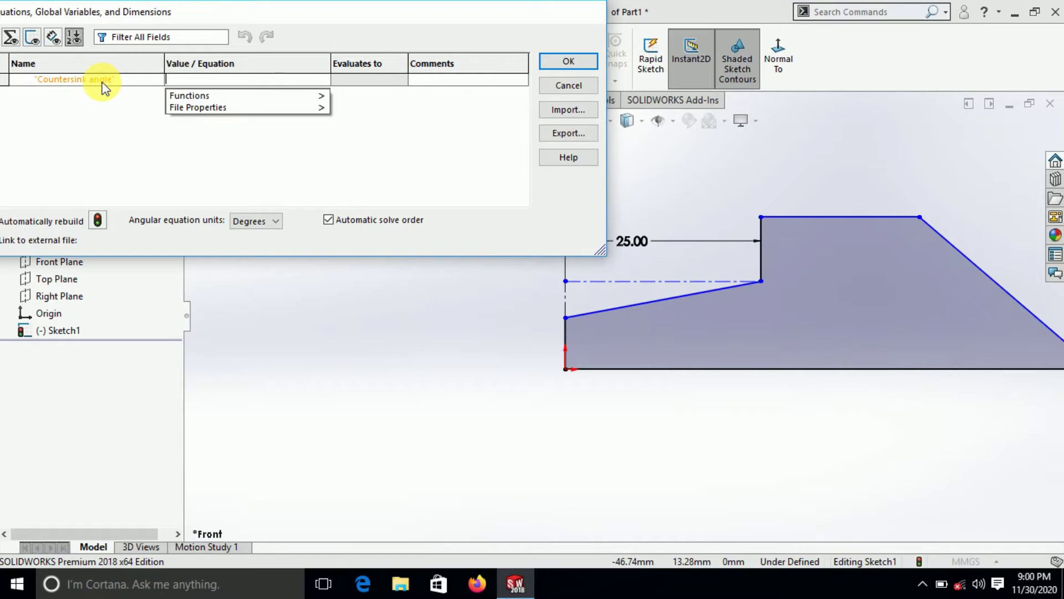
{"action": "type", "text": "90"}
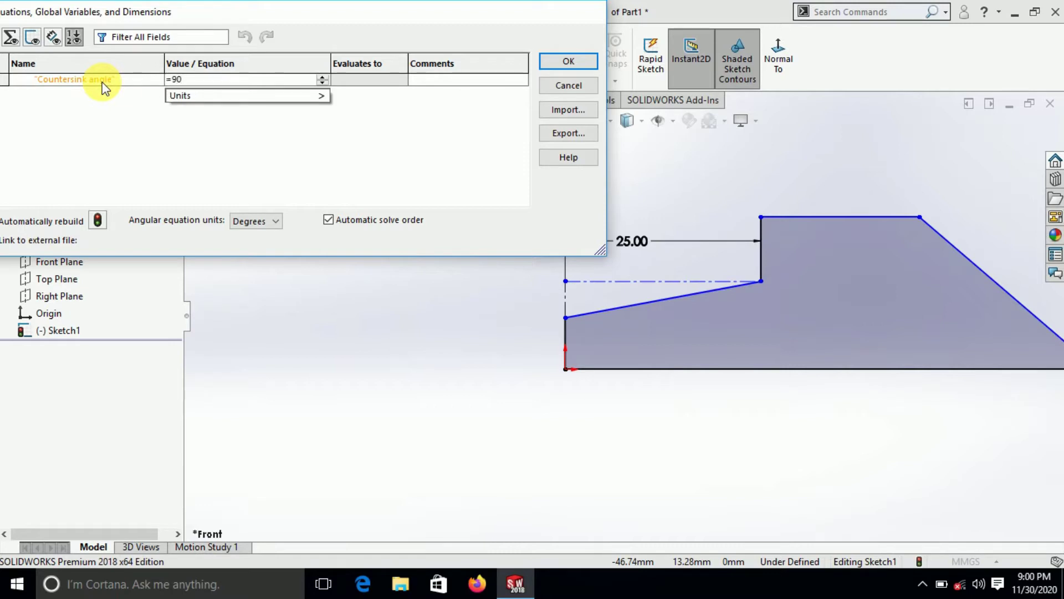
{"action": "type", "text": "d"}
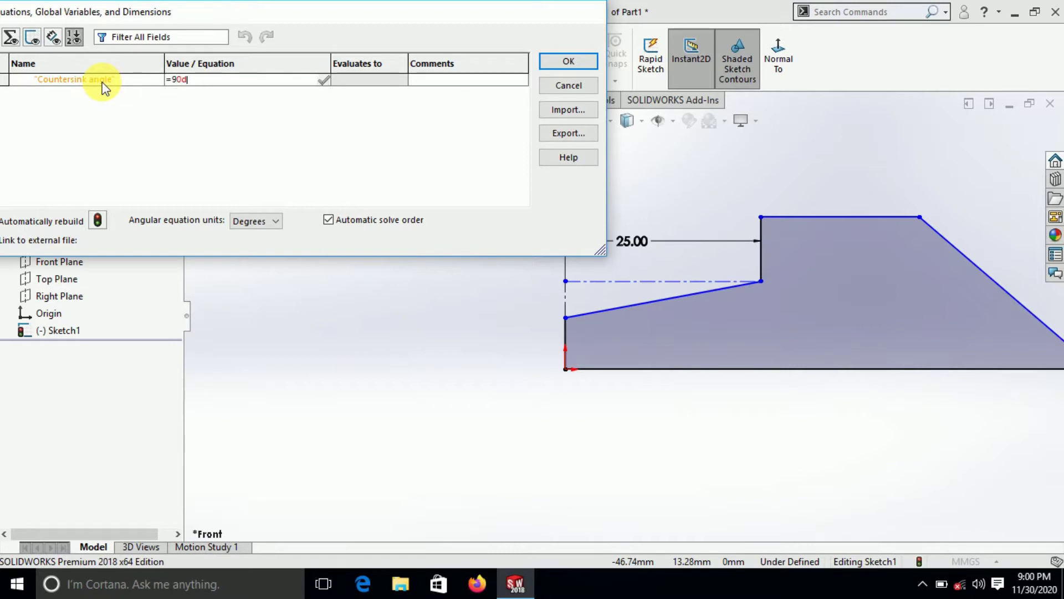
{"action": "type", "text": "eg"}
{"action": "key", "text": "Tab"}
Step: Add the global variable Major Dia with value 20mm
{"action": "left_click", "coordinate": [105, 91]}
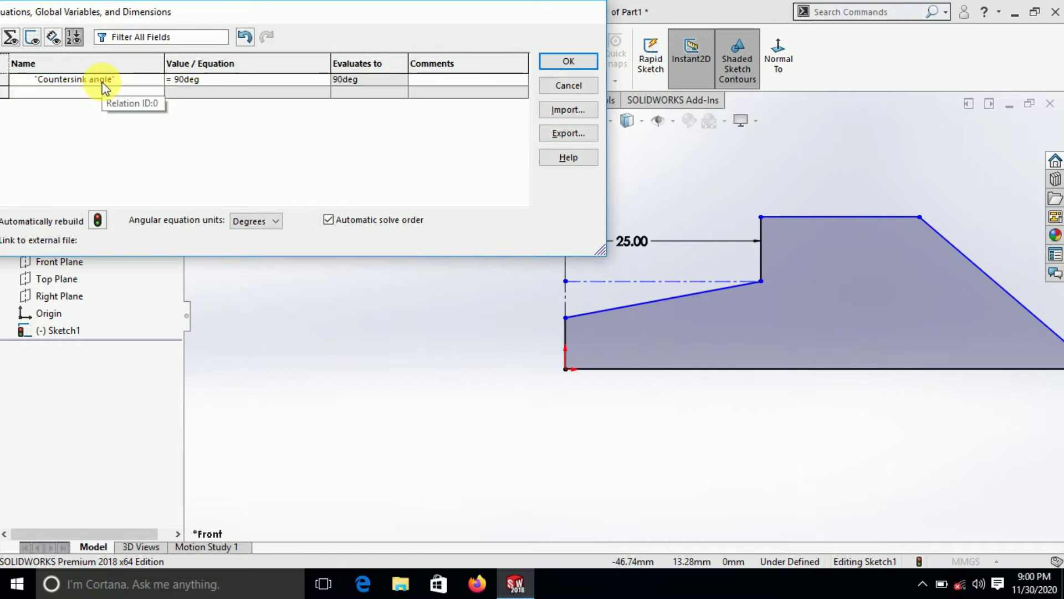
{"action": "type", "text": "Major "}
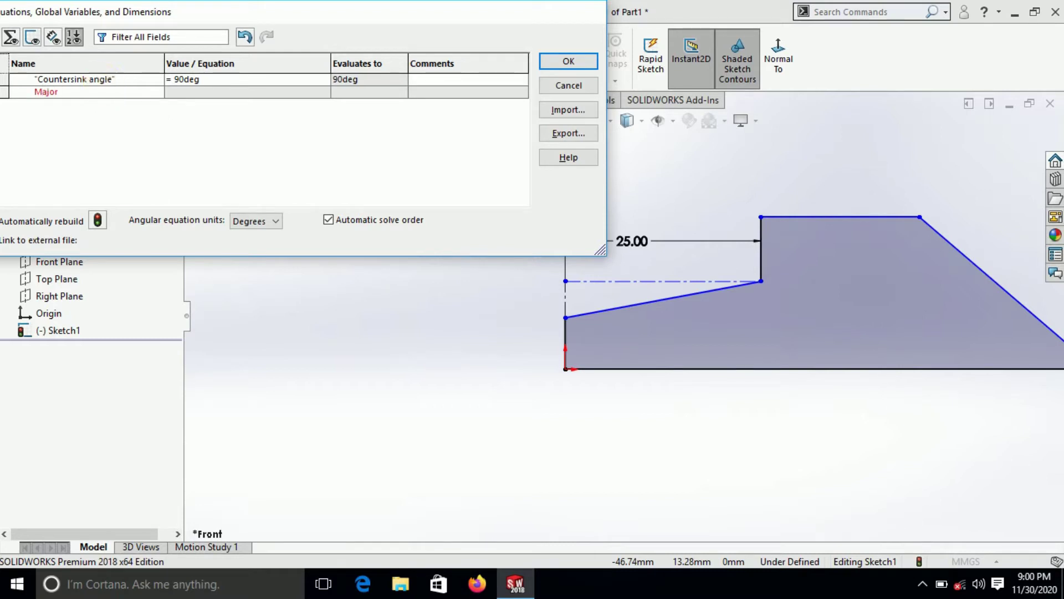
{"action": "type", "text": "Dia"}
{"action": "key", "text": "Tab"}
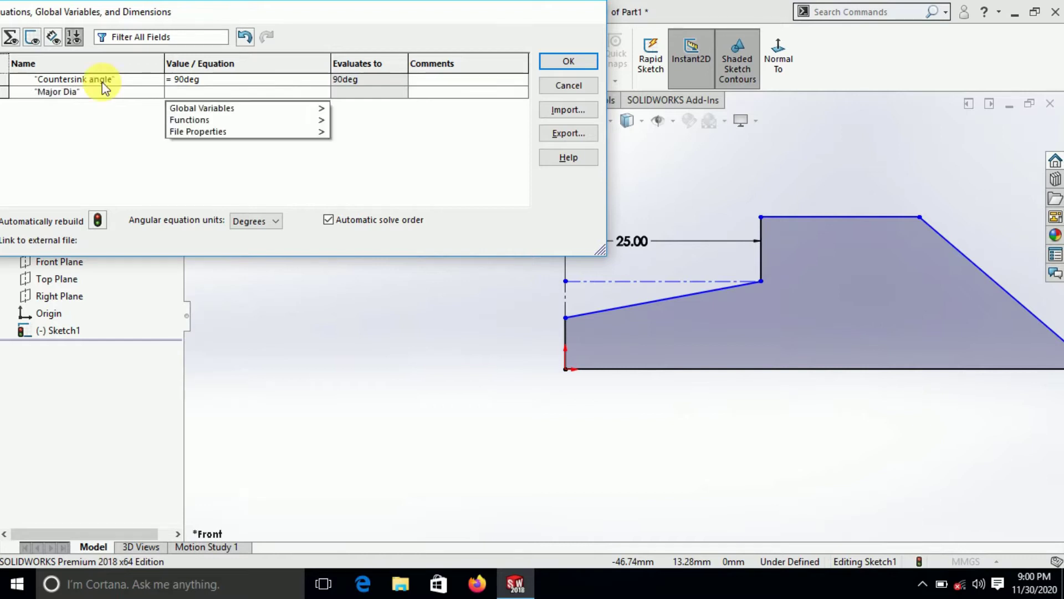
{"action": "type", "text": "=20"}
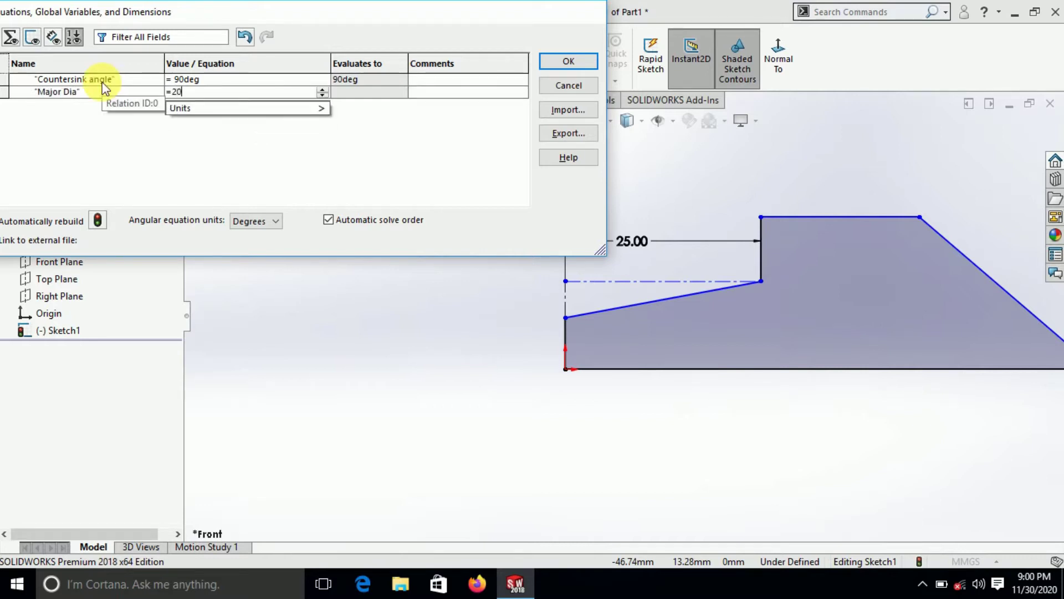
{"action": "type", "text": "mm"}
{"action": "key", "text": "Return"}
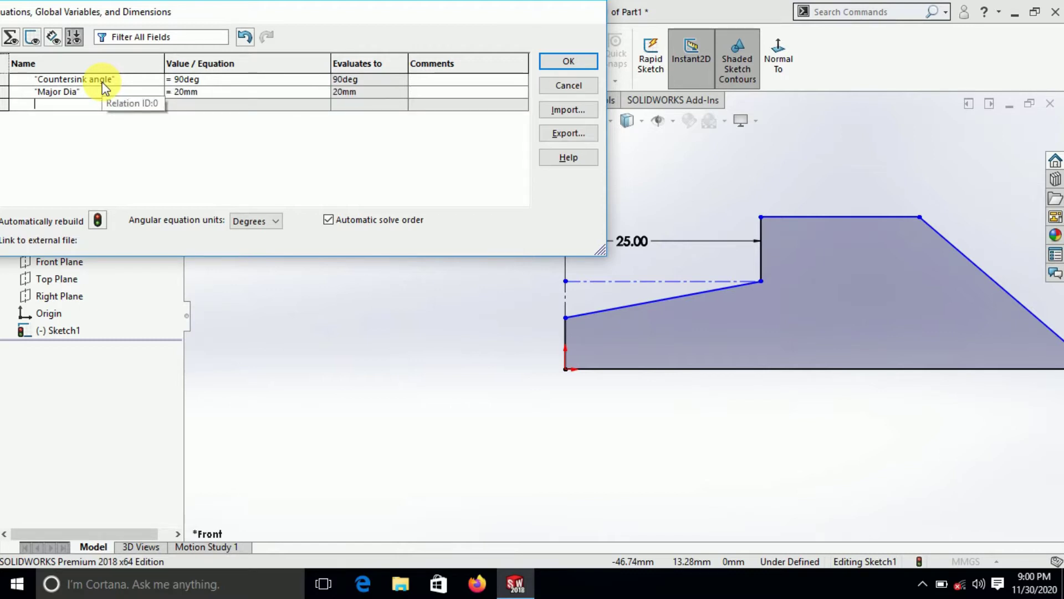
Step: Add Shank Dia defined as "Major Dia" / 2
{"action": "type", "text": "Sha"}
{"action": "type", "text": "nk "}
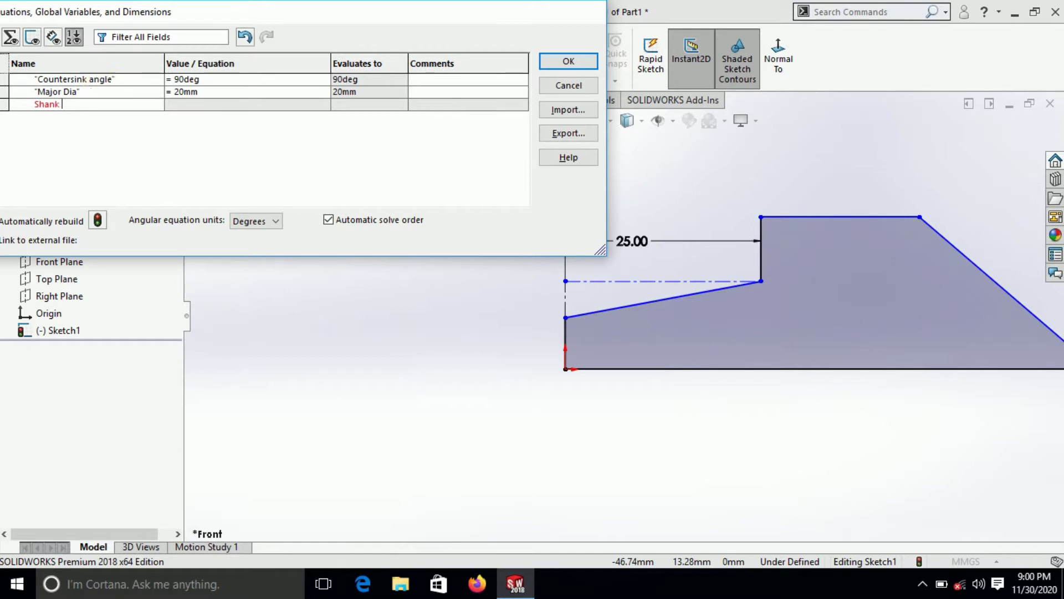
{"action": "type", "text": "Dia"}
{"action": "key", "text": "Tab"}
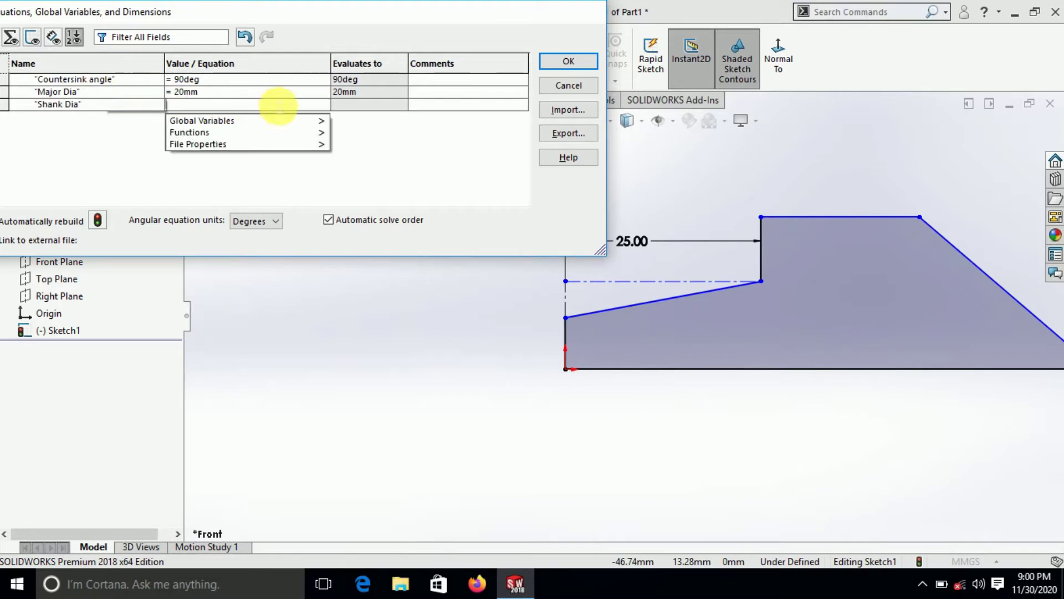
{"action": "left_click", "coordinate": [314, 119]}
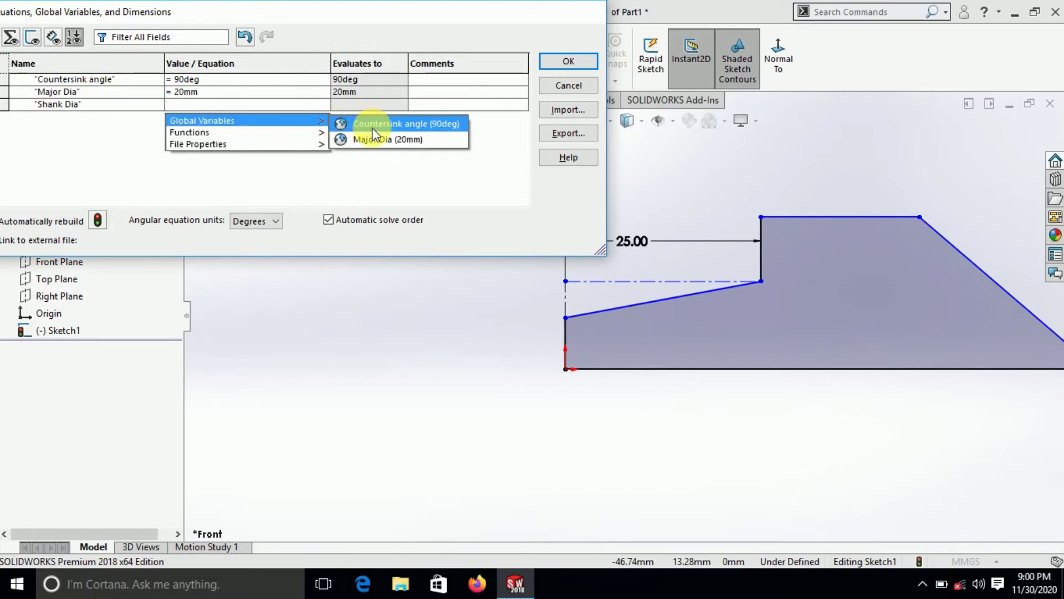
{"action": "left_click", "coordinate": [374, 143]}
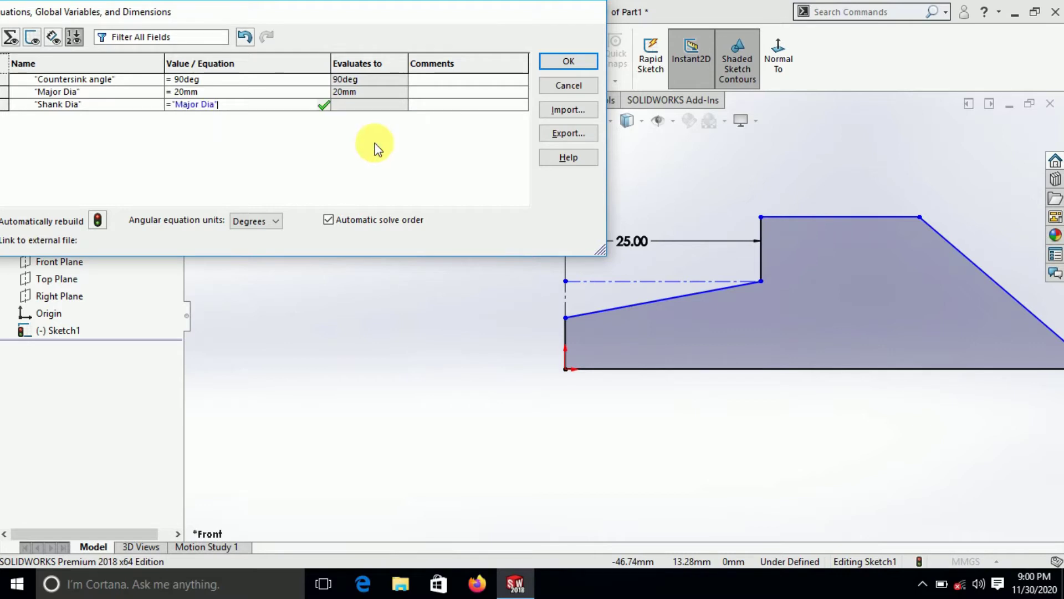
{"action": "type", "text": "/ 2"}
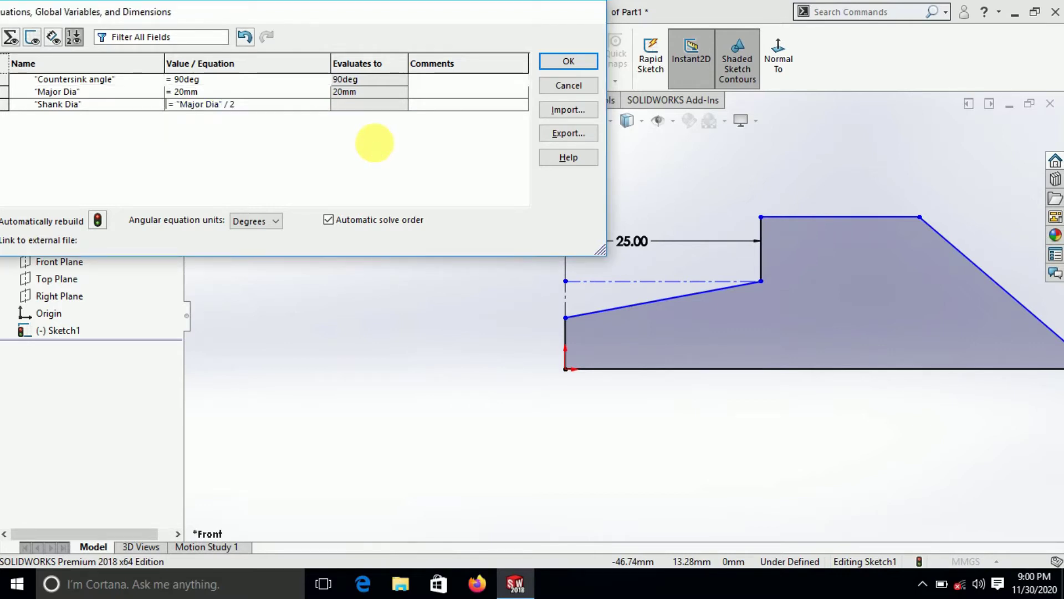
{"action": "key", "text": "Return"}
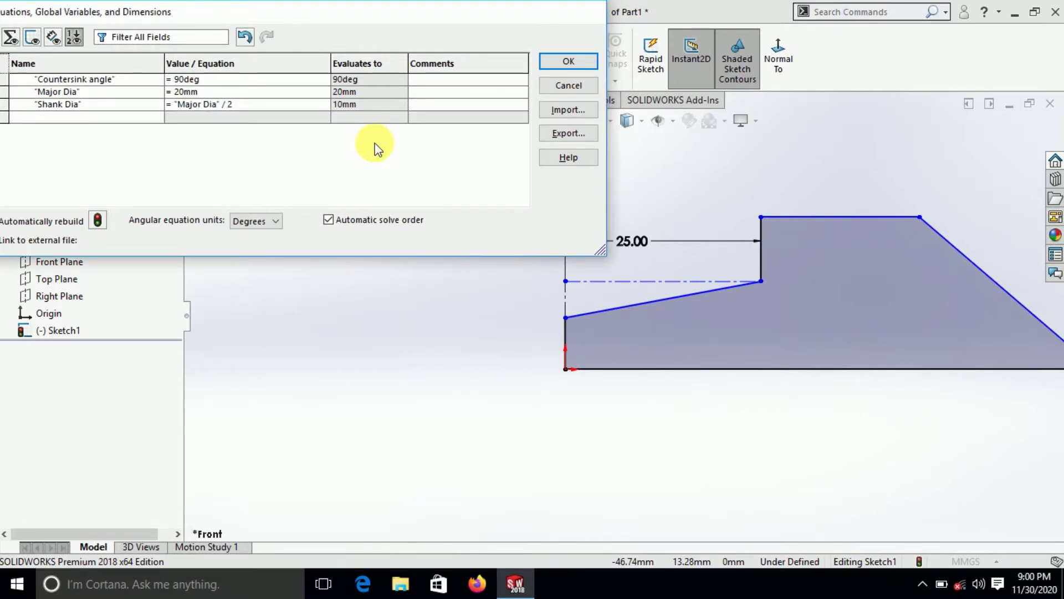
Step: Add Shank lenght = 25mm and Shank taper par mm = 0.05, then name a Wen Dia variable
{"action": "type", "text": "Sh"}
{"action": "type", "text": "ank len"}
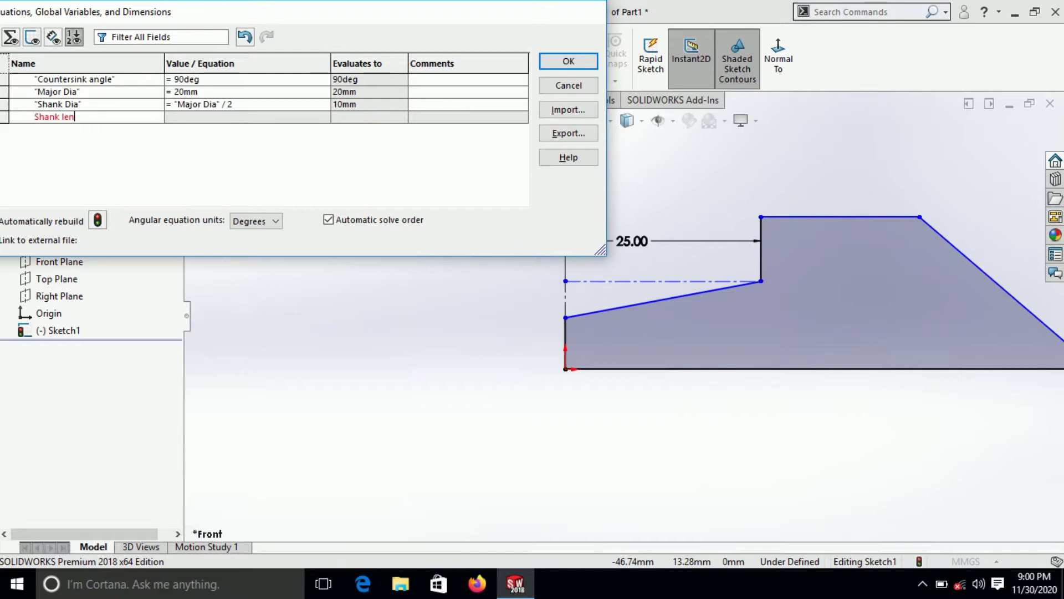
{"action": "type", "text": "ght"}
{"action": "key", "text": "Tab"}
{"action": "type", "text": "=2"}
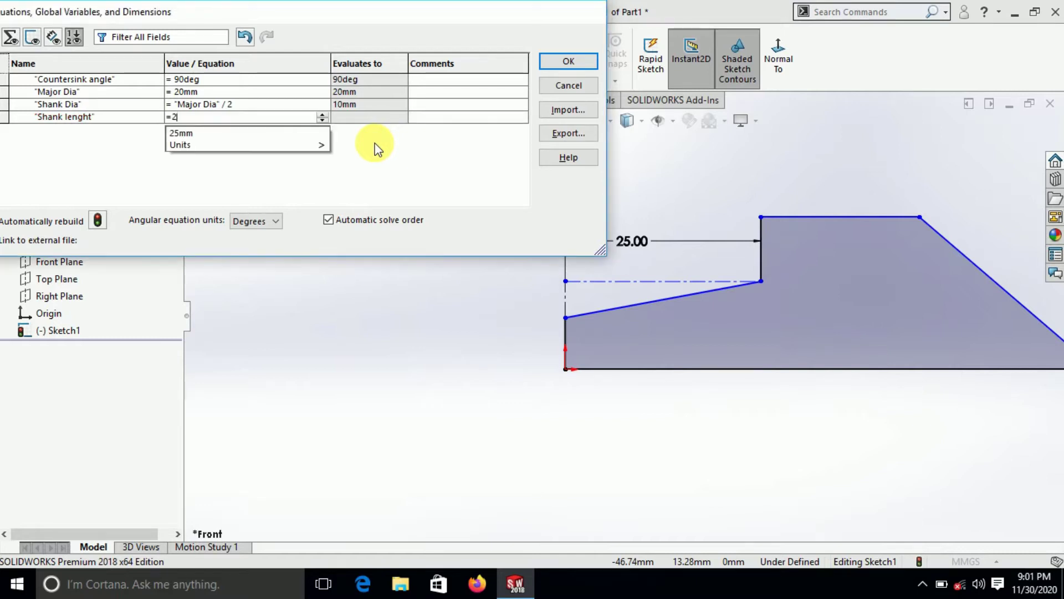
{"action": "type", "text": "5mm"}
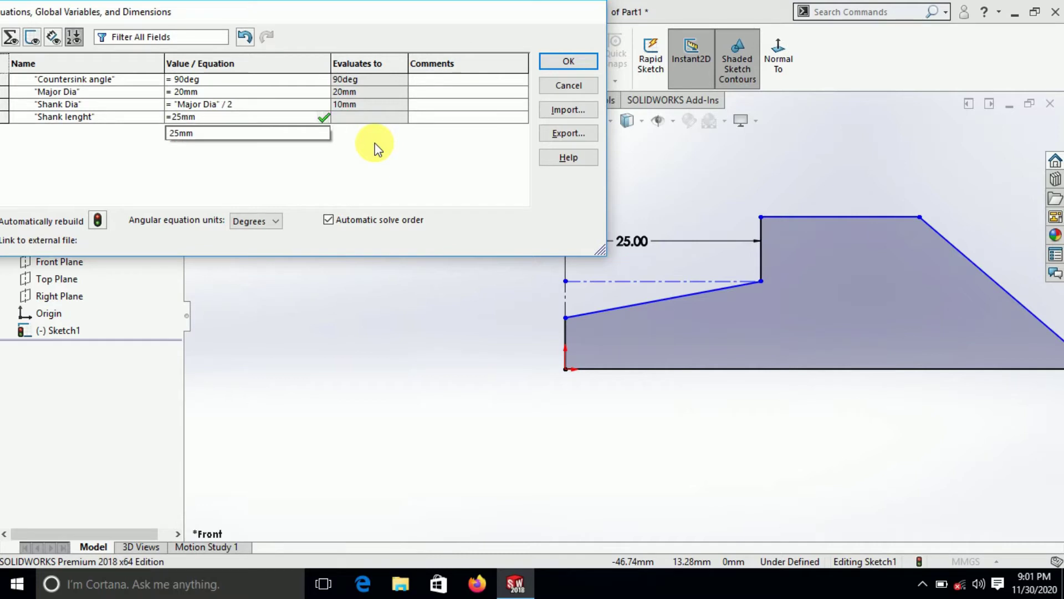
{"action": "key", "text": "Return"}
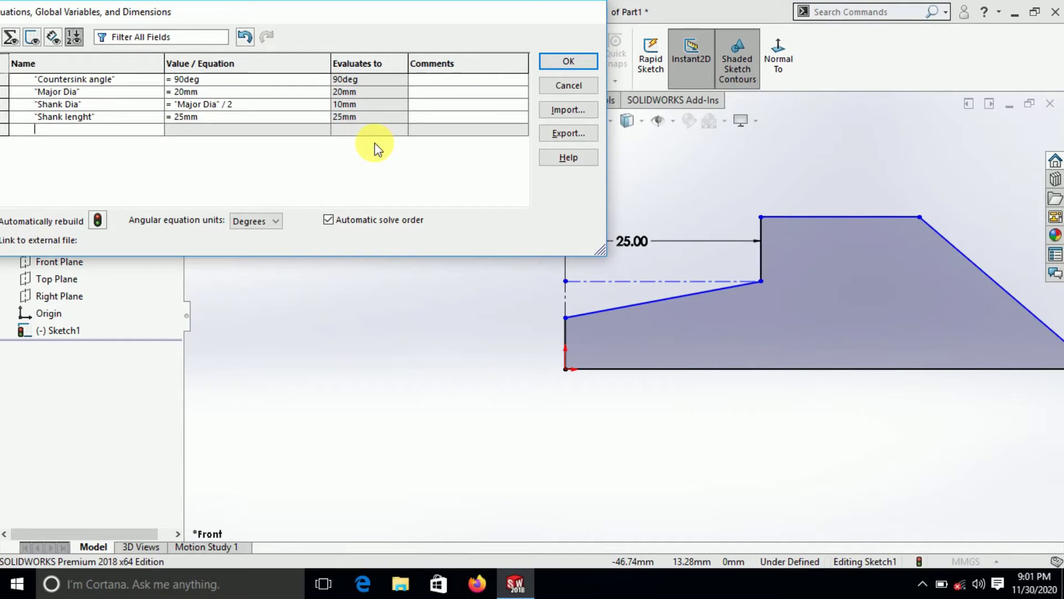
{"action": "type", "text": "Sha"}
{"action": "type", "text": "nk tap"}
{"action": "type", "text": "er"}
{"action": "type", "text": " par"}
{"action": "type", "text": " mm"}
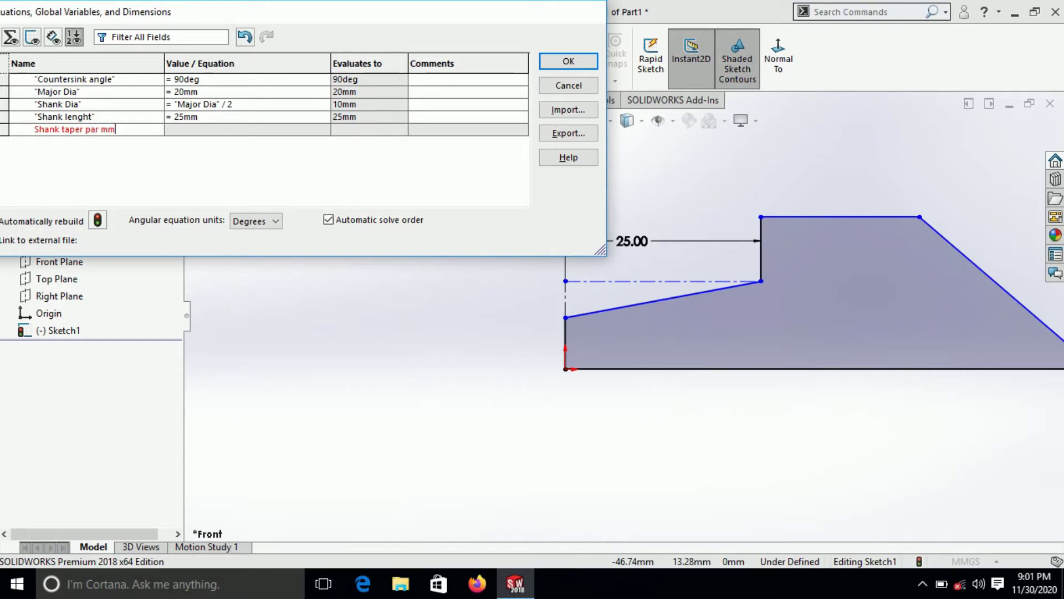
{"action": "key", "text": "Tab"}
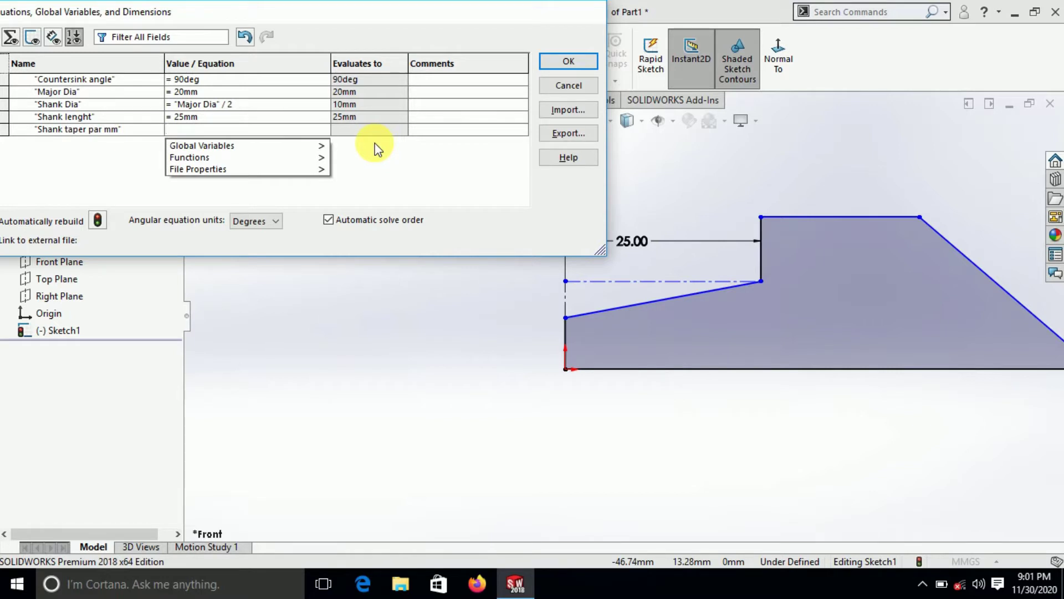
{"action": "type", "text": "=0.05"}
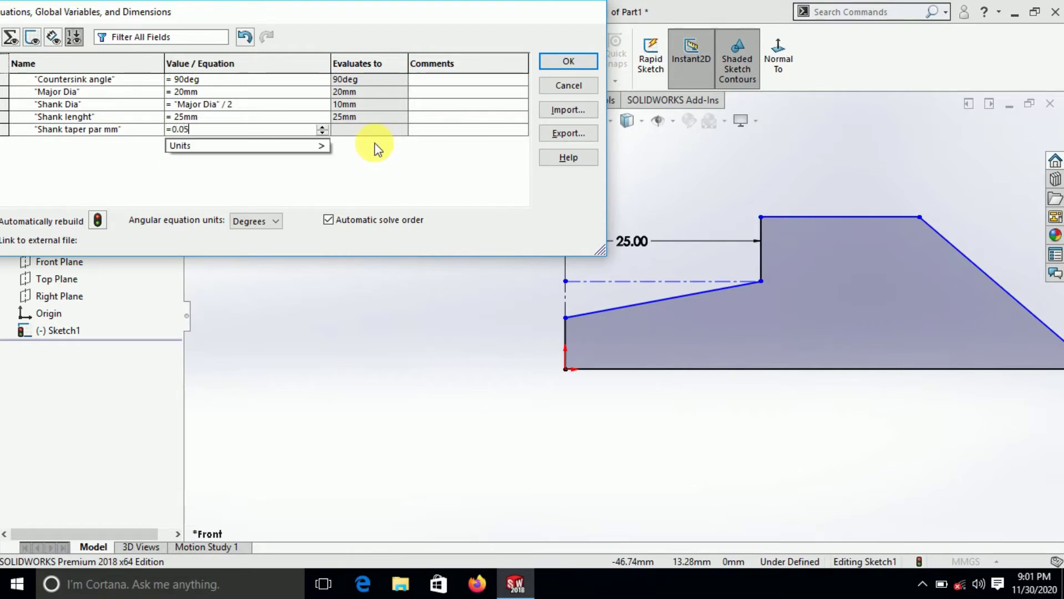
{"action": "key", "text": "Return"}
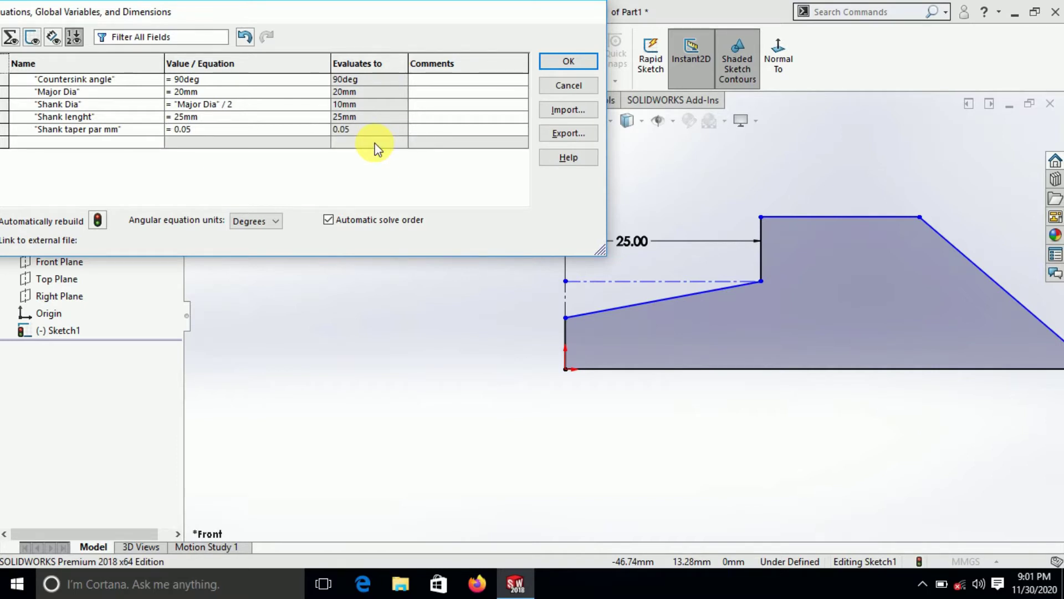
{"action": "type", "text": "Wen D"}
{"action": "type", "text": "ia"}
Step: Define Wen Dia as "Major Dia" * 0.125, giving 2.5mm
{"action": "key", "text": "Tab"}
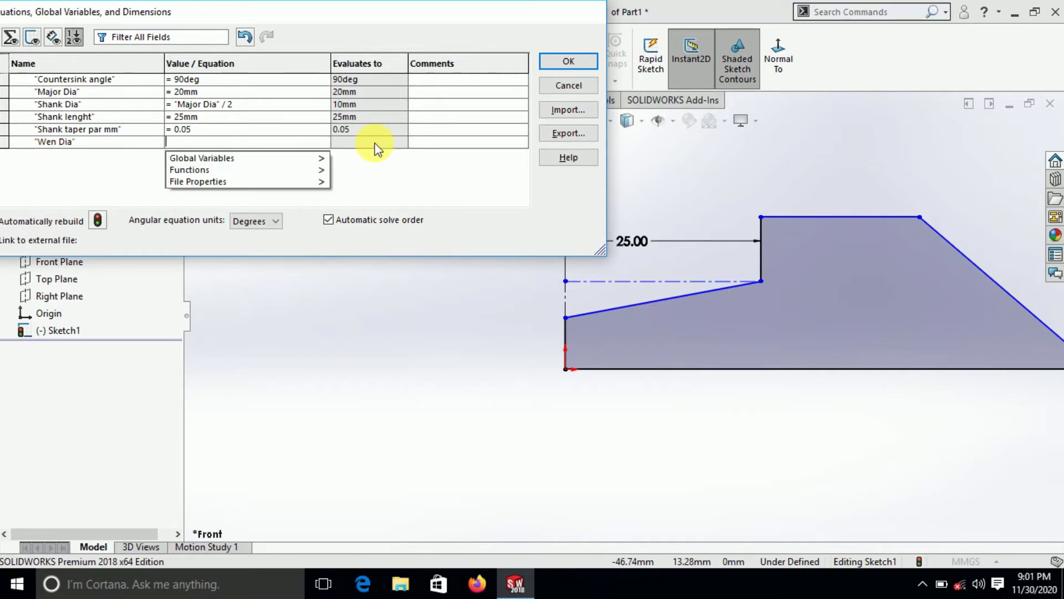
{"action": "mouse_move", "coordinate": [202, 158]}
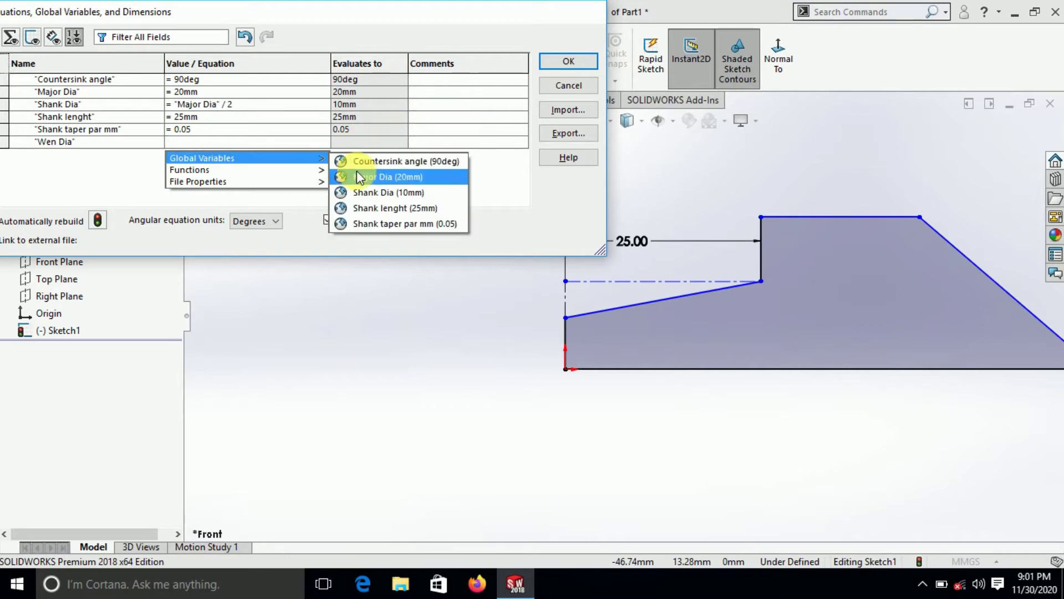
{"action": "left_click", "coordinate": [360, 176]}
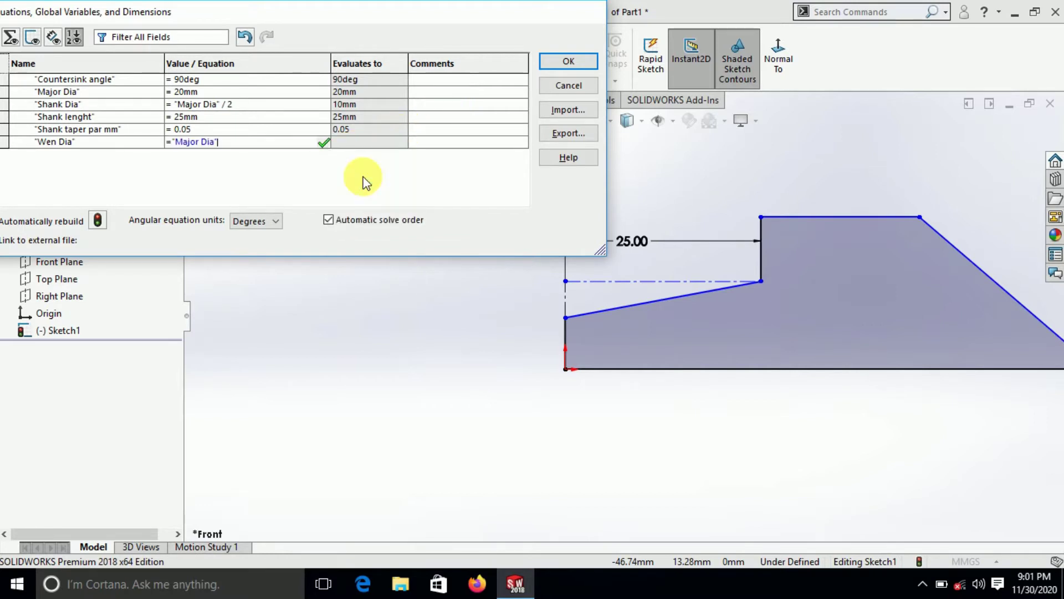
{"action": "type", "text": "*"}
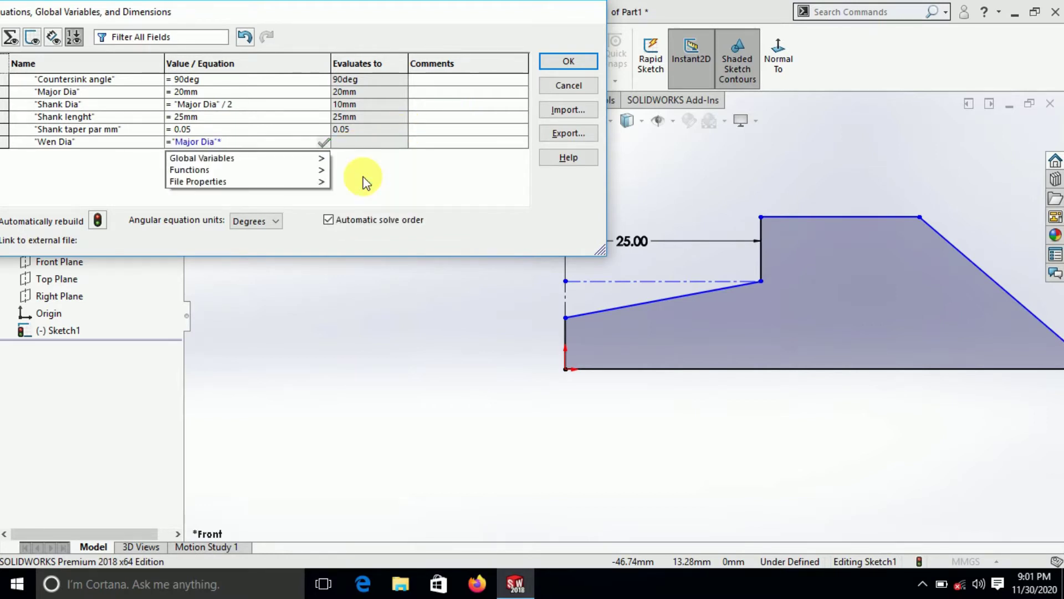
{"action": "type", "text": "0.125"}
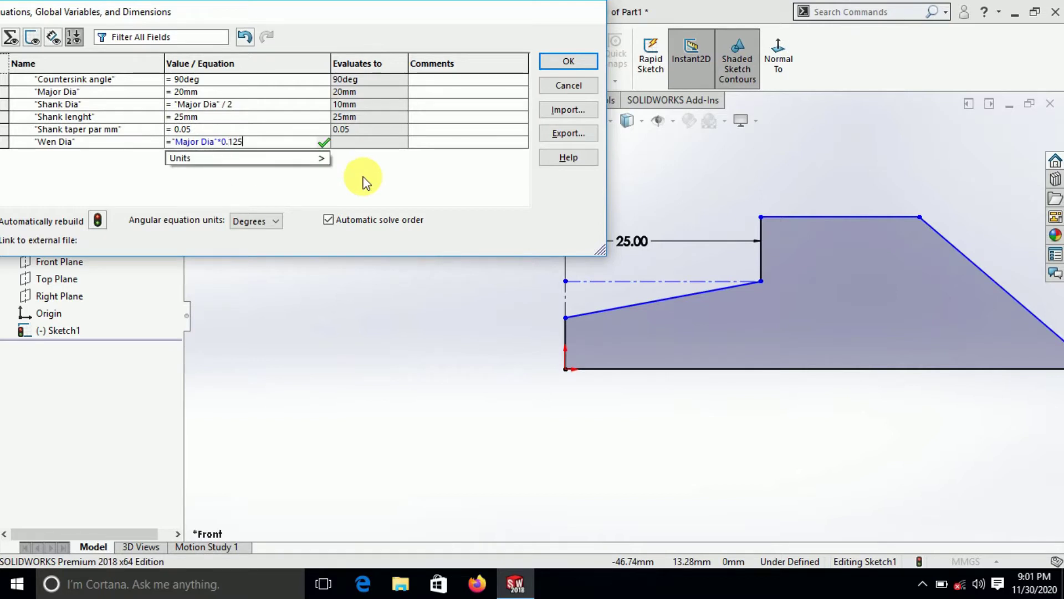
{"action": "key", "text": "Return"}
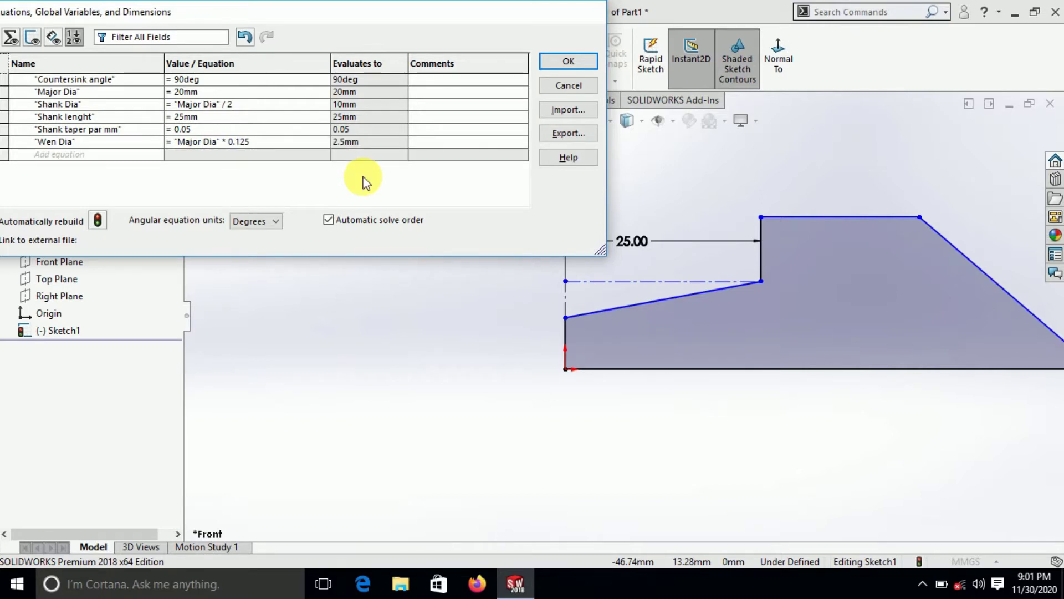
Step: Add No. of Flutes = 4 and name a Chanfer radius variable
{"action": "key", "text": "Return"}
{"action": "type", "text": "o. o"}
{"action": "type", "text": "f"}
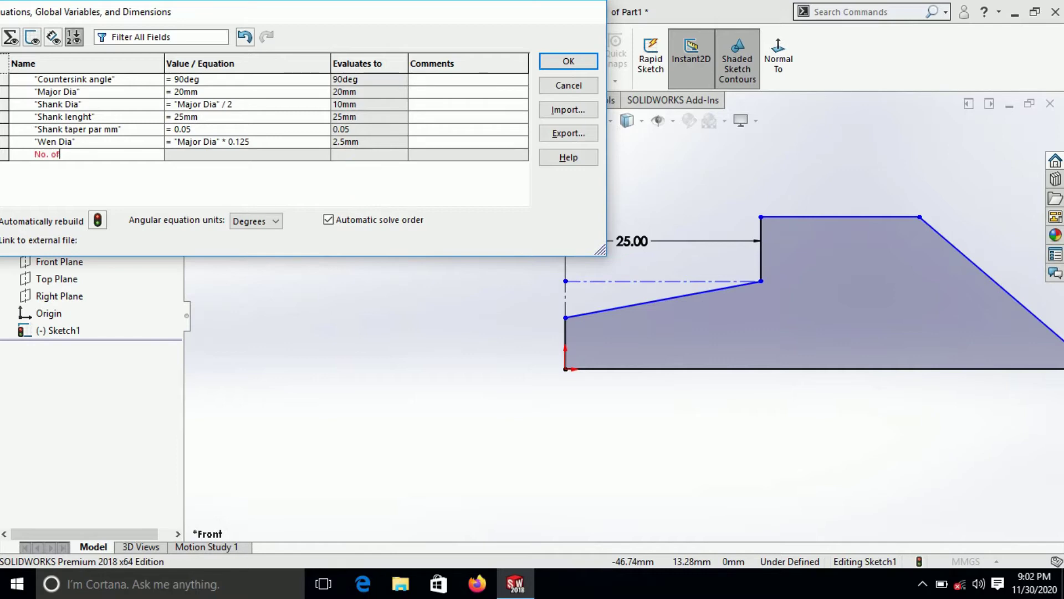
{"action": "type", "text": " Fl"}
{"action": "type", "text": "u"}
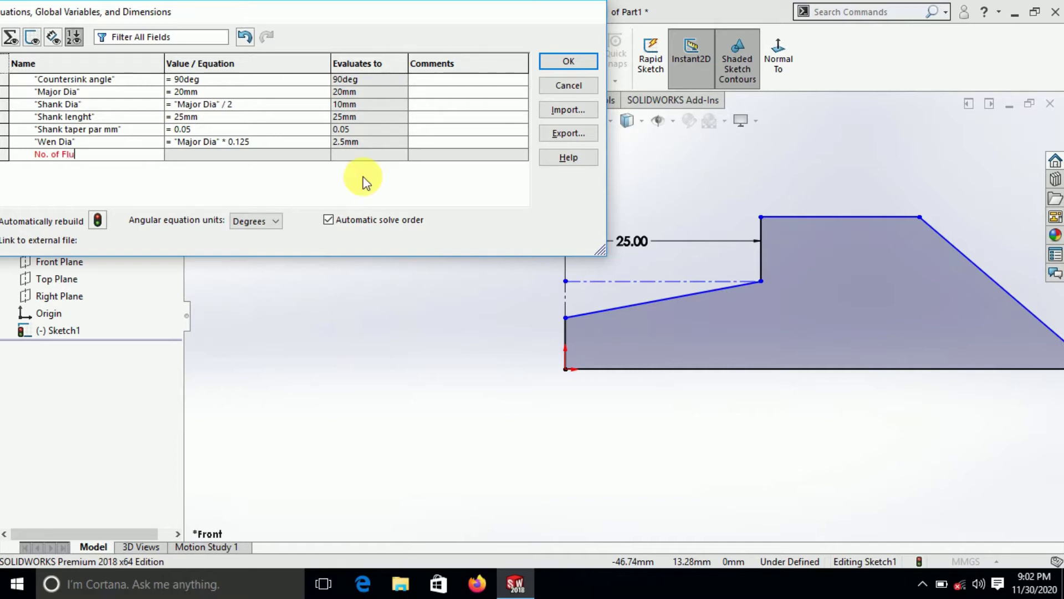
{"action": "type", "text": "tes"}
{"action": "key", "text": "Tab"}
{"action": "type", "text": "= "}
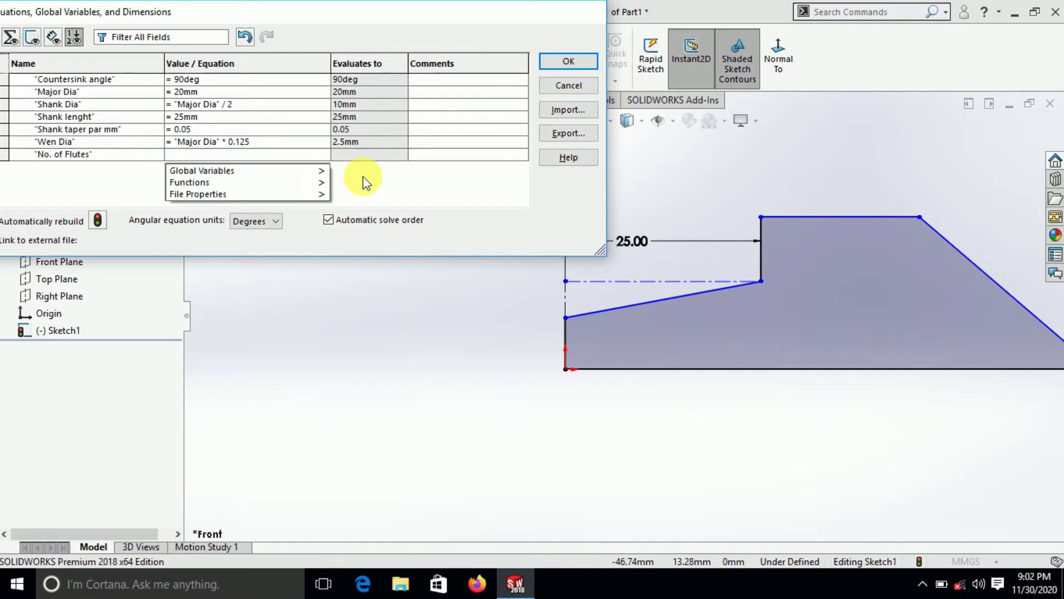
{"action": "type", "text": "4"}
{"action": "key", "text": "Return"}
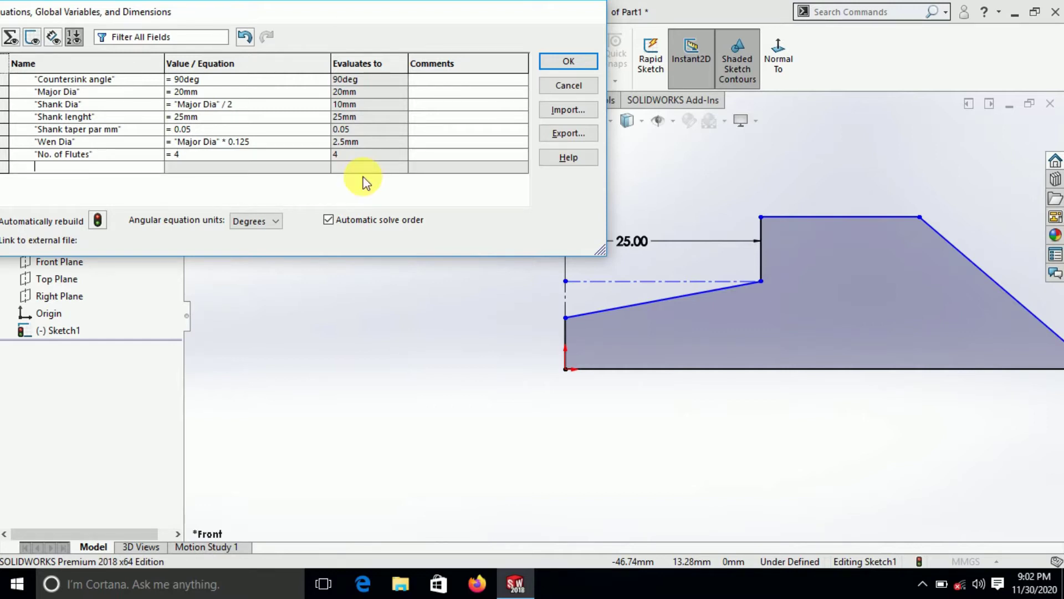
{"action": "type", "text": "Chan"}
{"action": "type", "text": "fer "}
{"action": "type", "text": "radiu"}
{"action": "type", "text": "s"}
Step: Define Chanfer radius as "Shank Dia" / 20, giving 0.5mm
{"action": "key", "text": "Tab"}
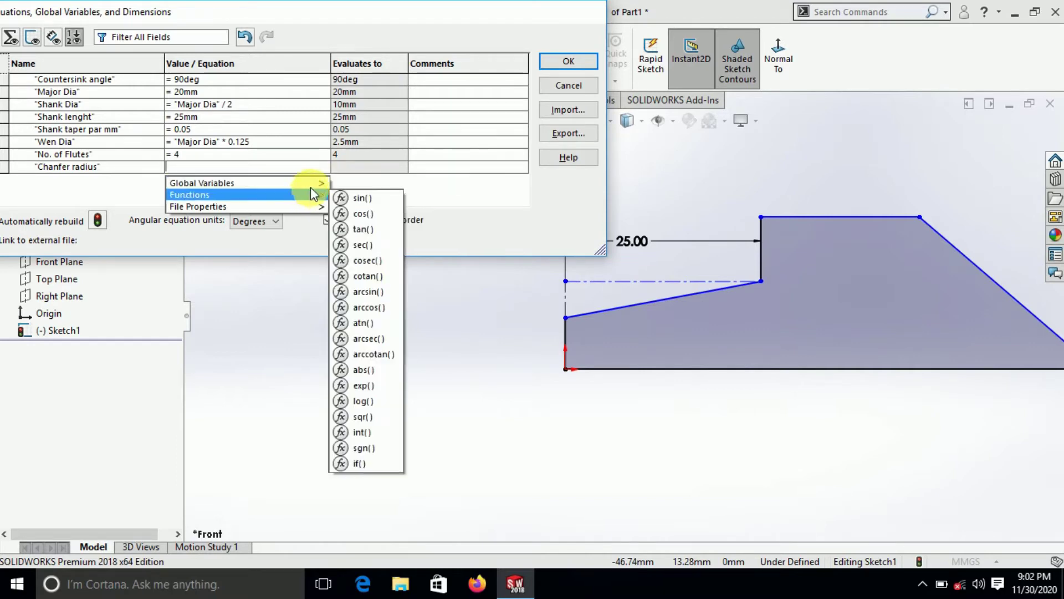
{"action": "mouse_move", "coordinate": [201, 183]}
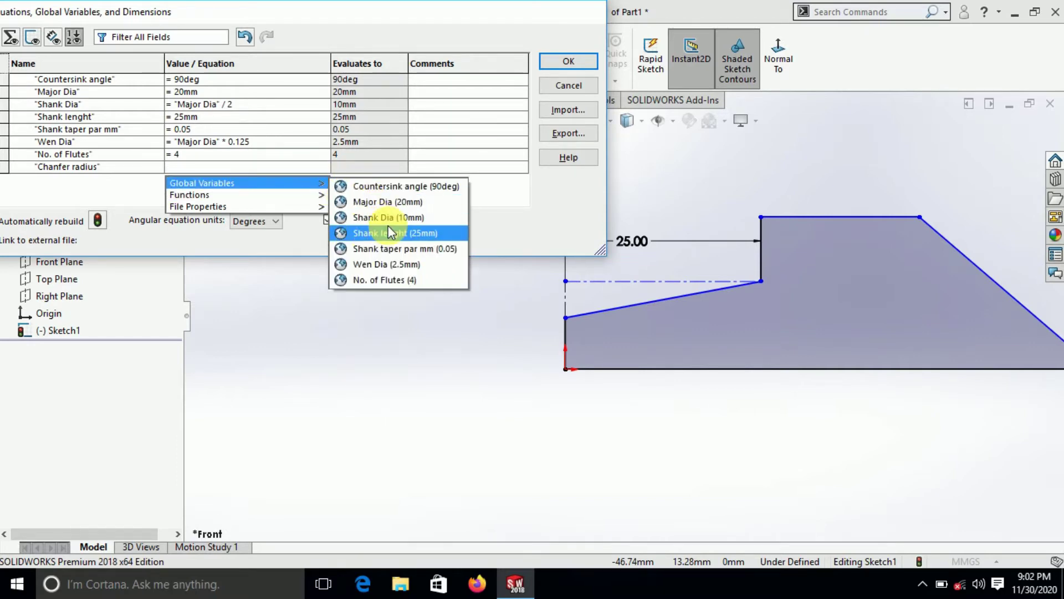
{"action": "left_click", "coordinate": [388, 217]}
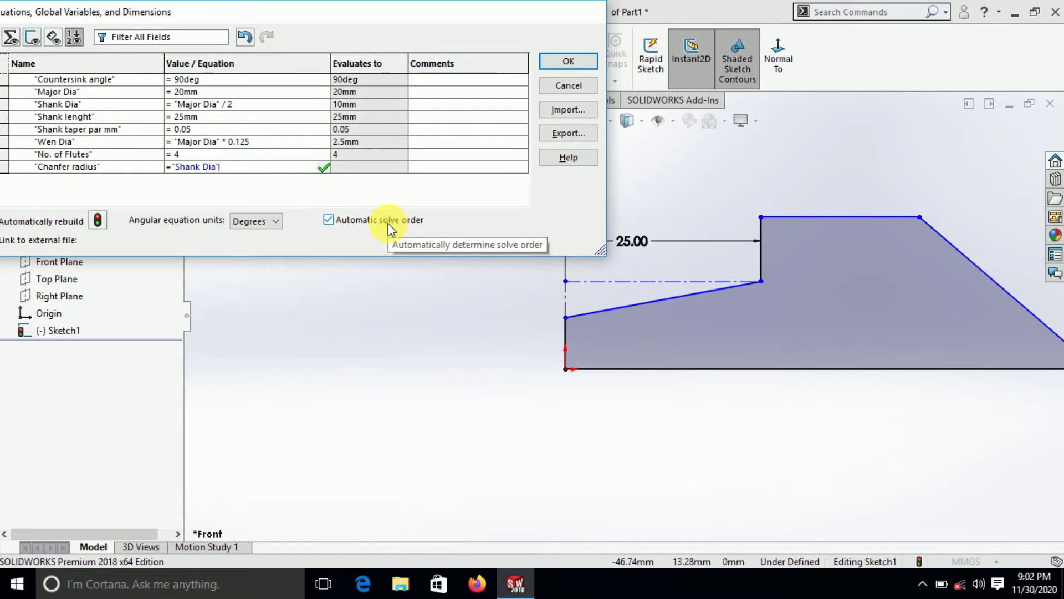
{"action": "type", "text": "/"}
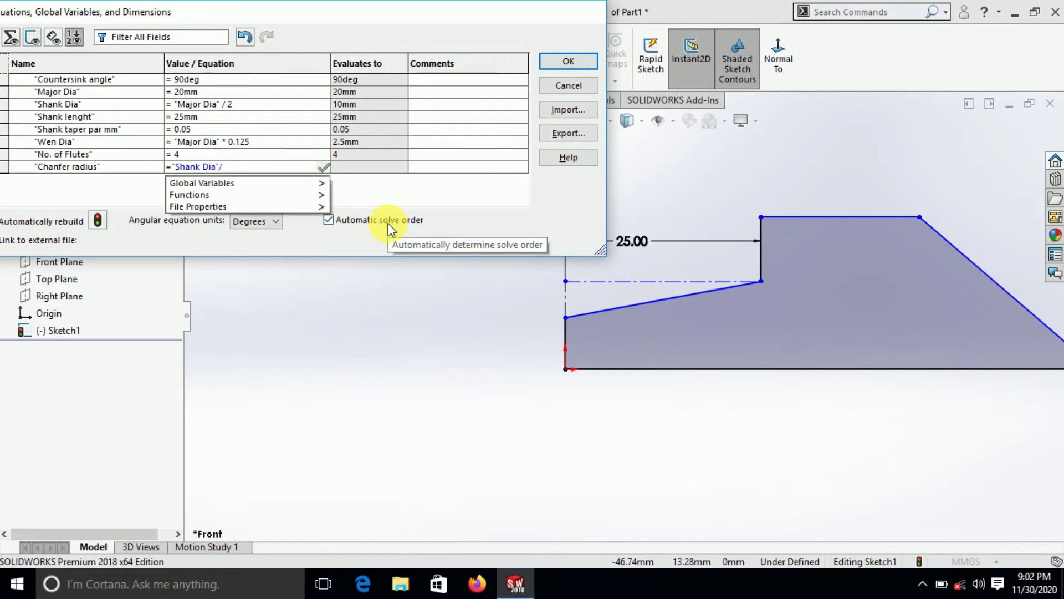
{"action": "type", "text": "20"}
{"action": "key", "text": "Return"}
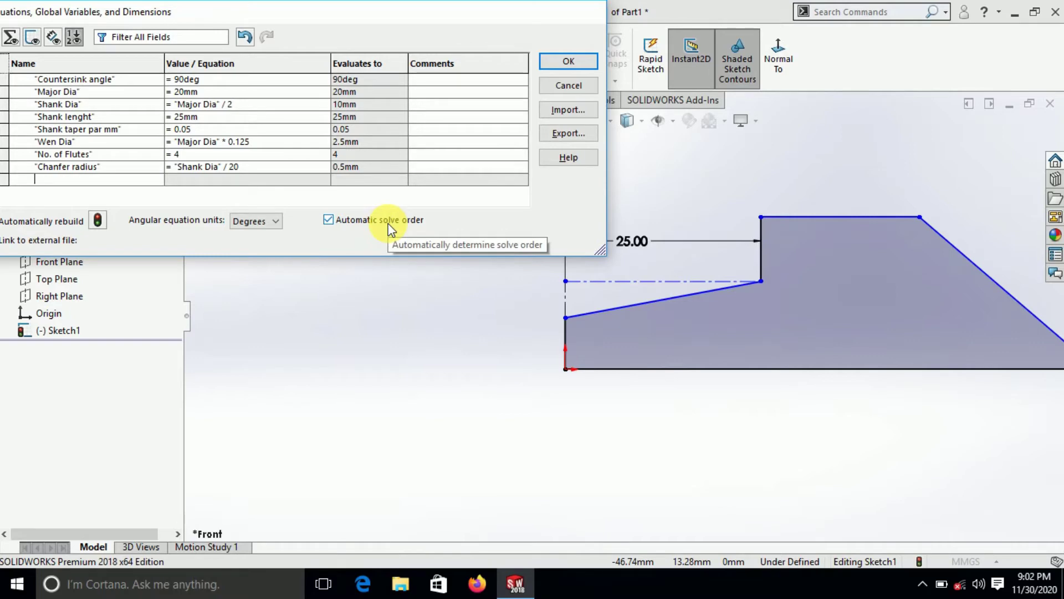
Step: Add the Chanfer angle variable with value 45deg
{"action": "type", "text": "Chanf"}
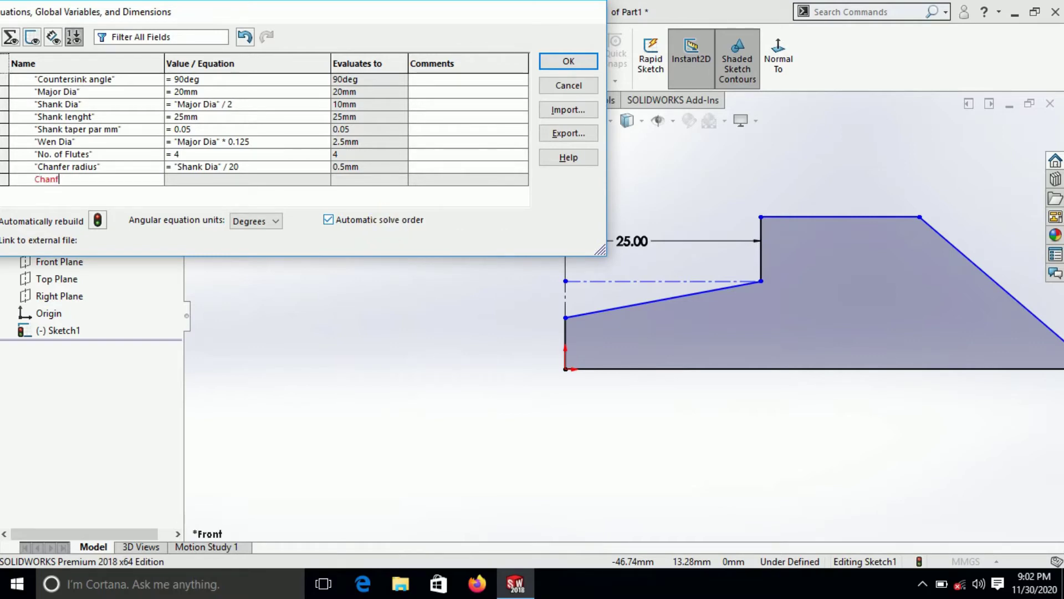
{"action": "type", "text": "er"}
{"action": "type", "text": " angle"}
{"action": "key", "text": "Tab"}
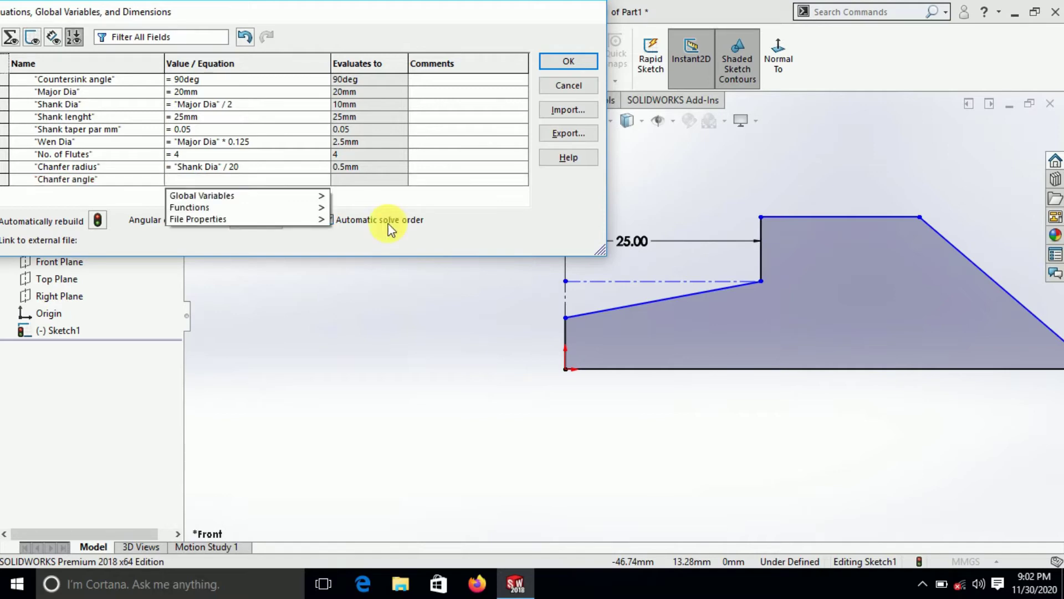
{"action": "type", "text": "=45"}
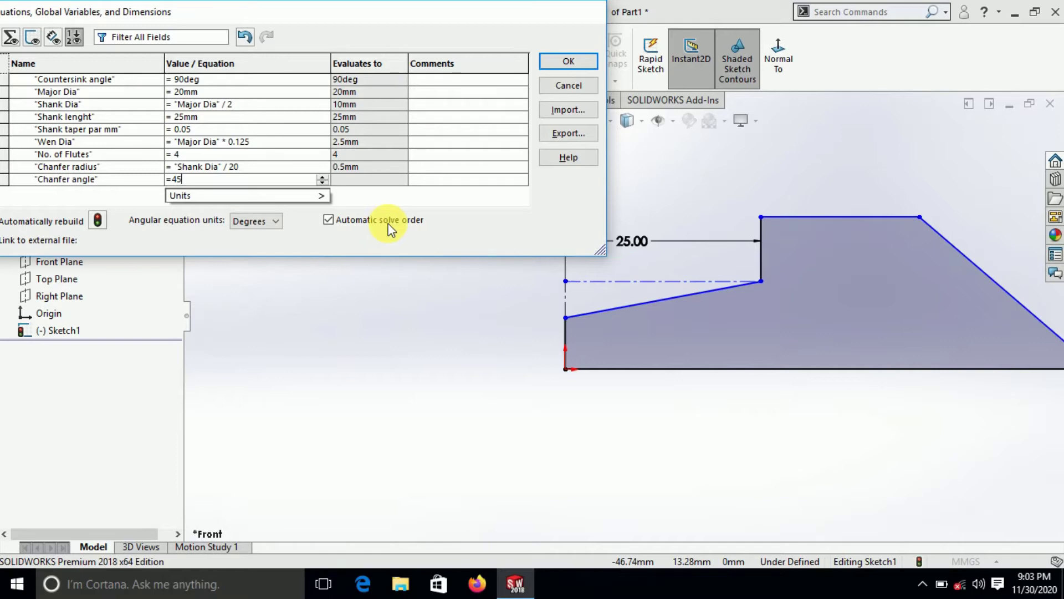
{"action": "type", "text": "deg"}
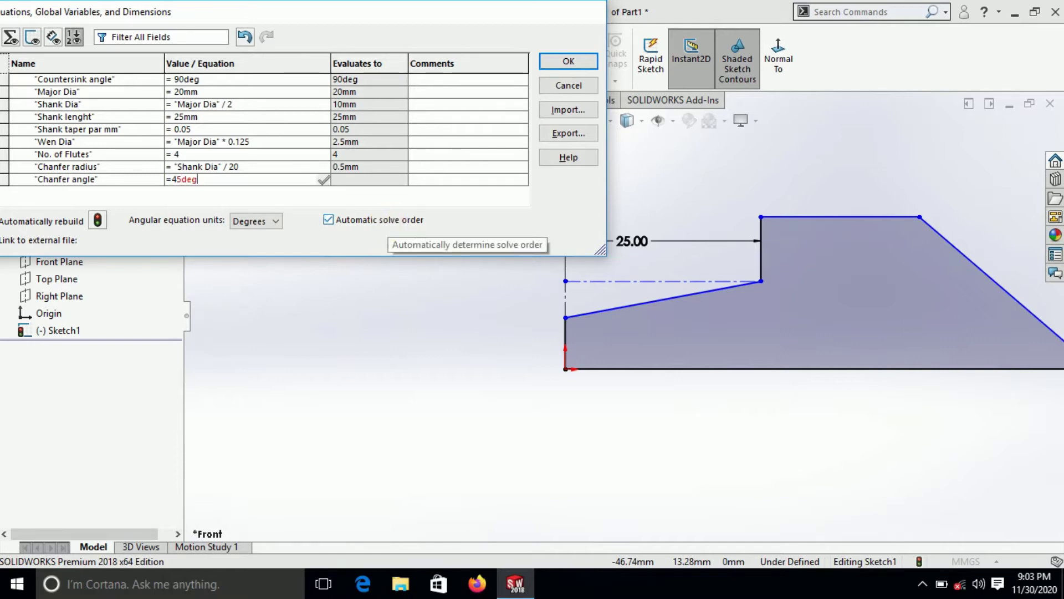
{"action": "key", "text": "Tab"}
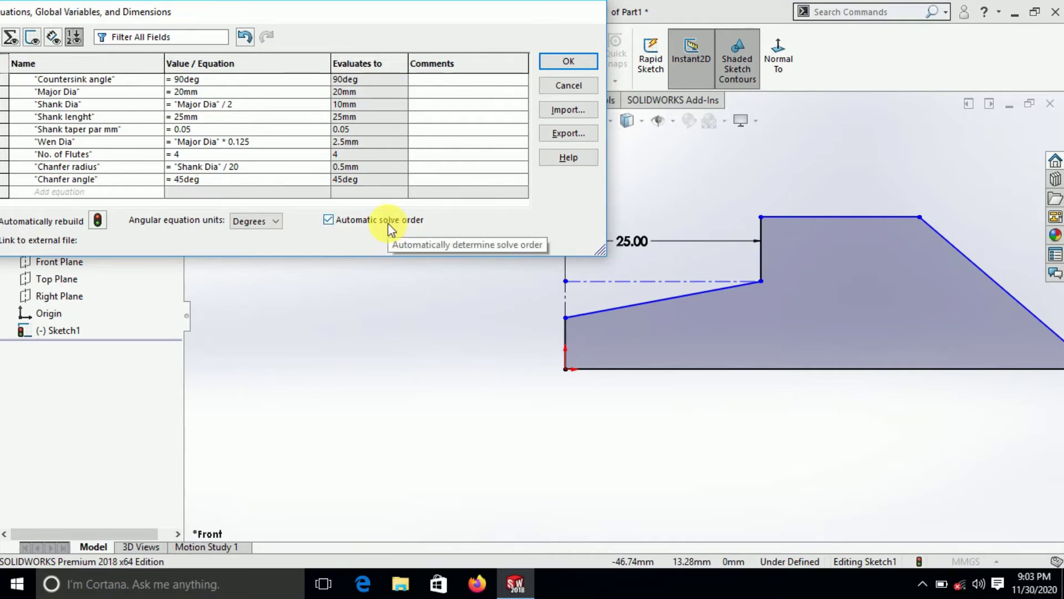
{"action": "type", "text": "m"}
Step: Correct both variable names to Chamfer radius and Chamfer angle
{"action": "left_click", "coordinate": [54, 166]}
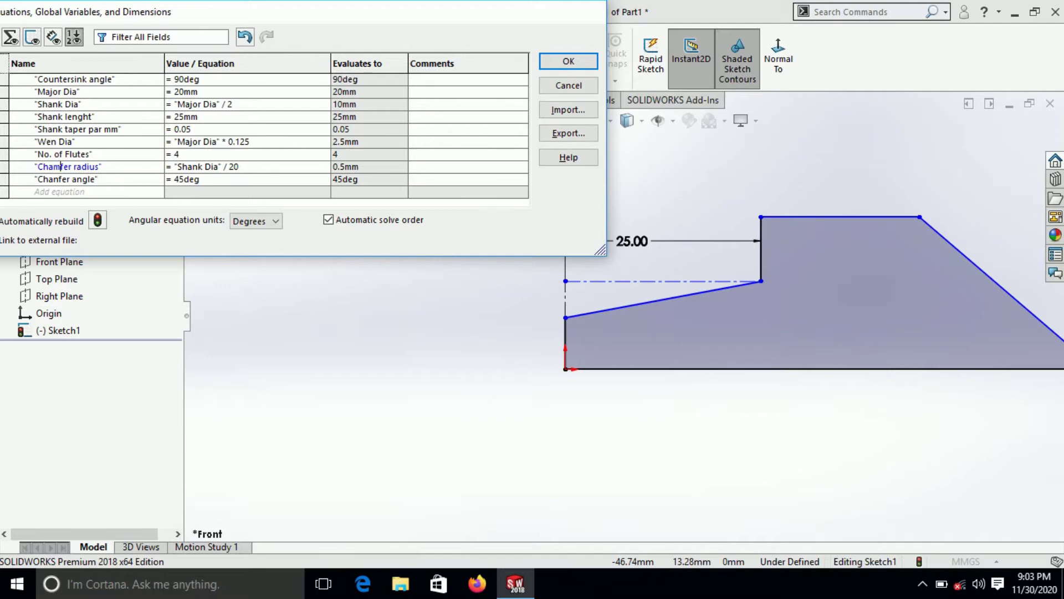
{"action": "key", "text": "Tab"}
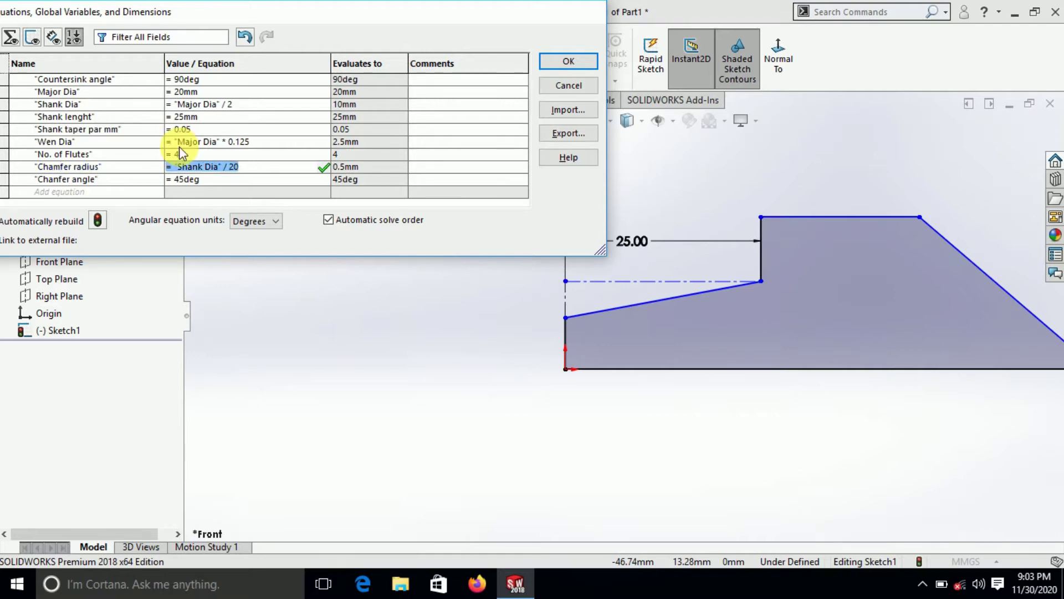
{"action": "left_click", "coordinate": [59, 179]}
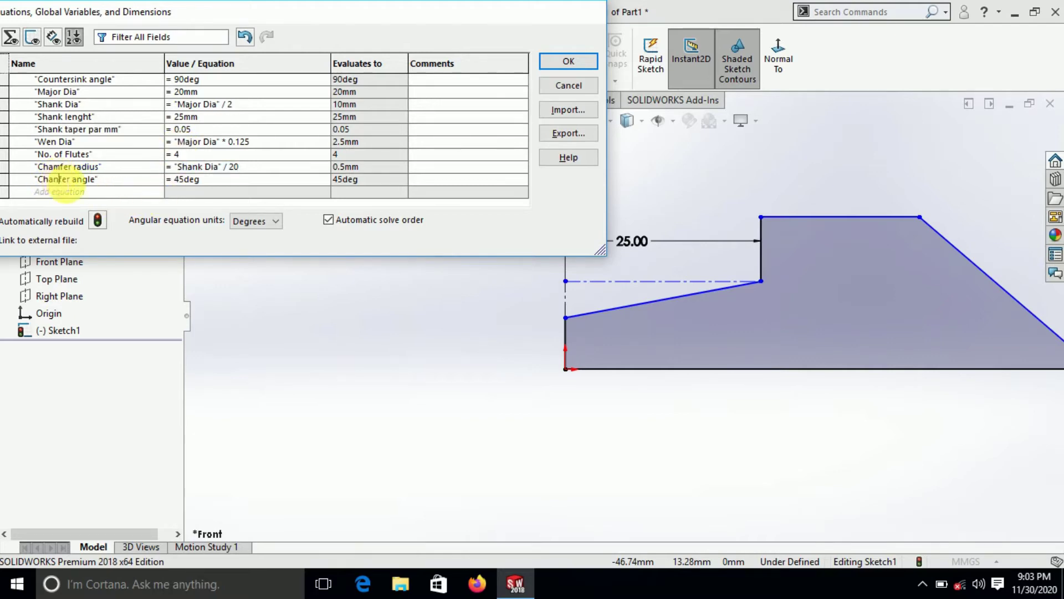
{"action": "key", "text": "BackSpace"}
{"action": "type", "text": "m"}
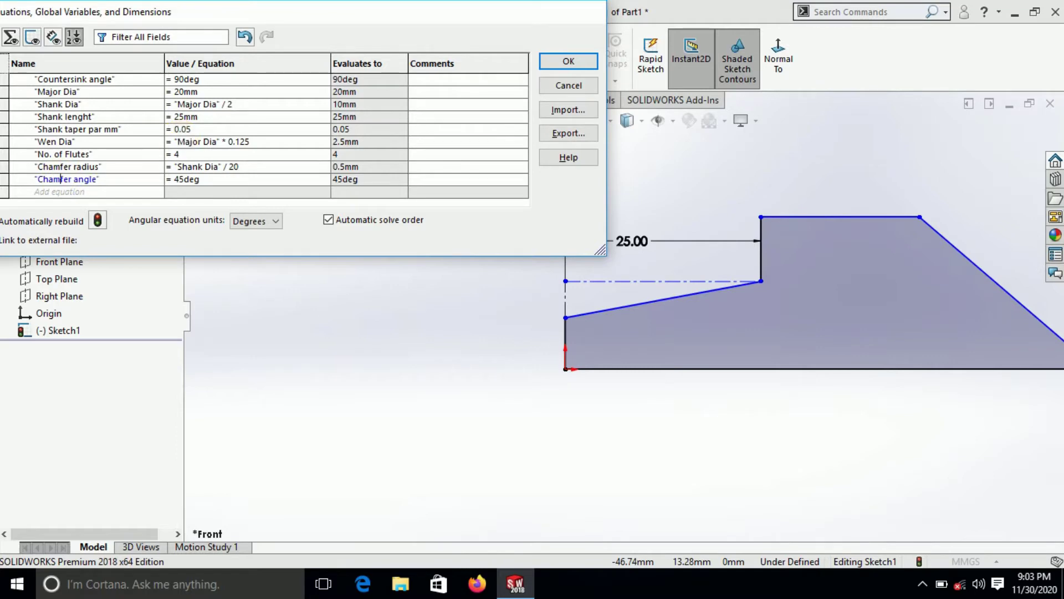
{"action": "key", "text": "Tab"}
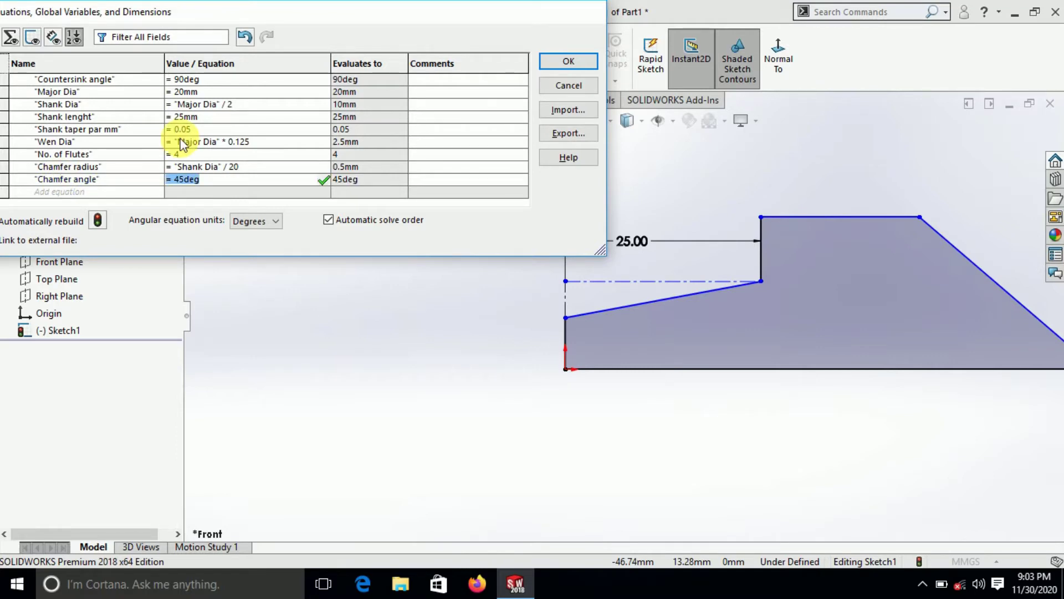
{"action": "left_click", "coordinate": [71, 192]}
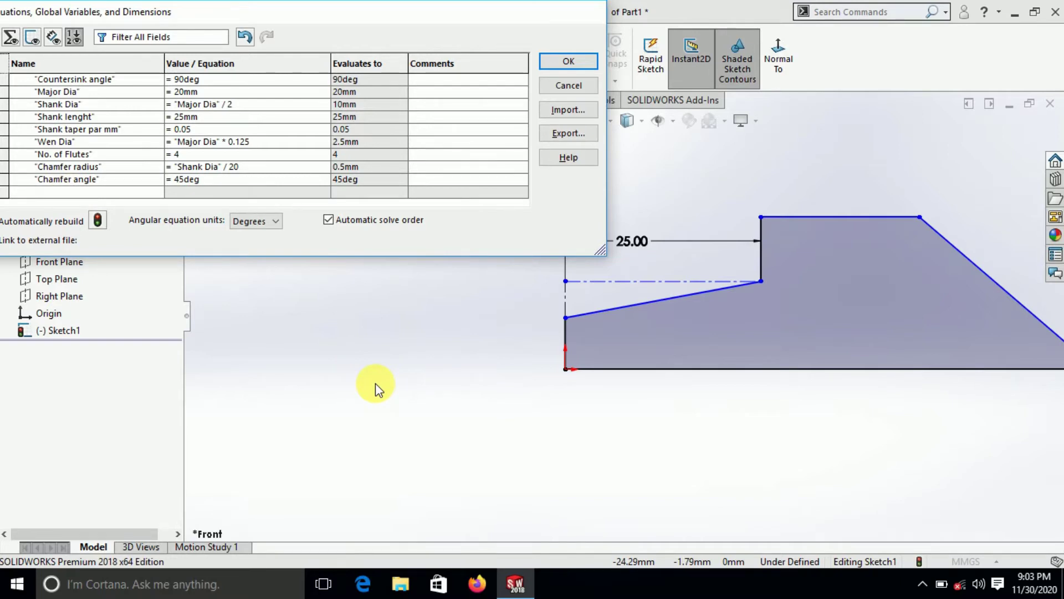
Step: Close Equations and dimension the sloped shank line's end offset at 4.64 mm
{"action": "left_click", "coordinate": [563, 62]}
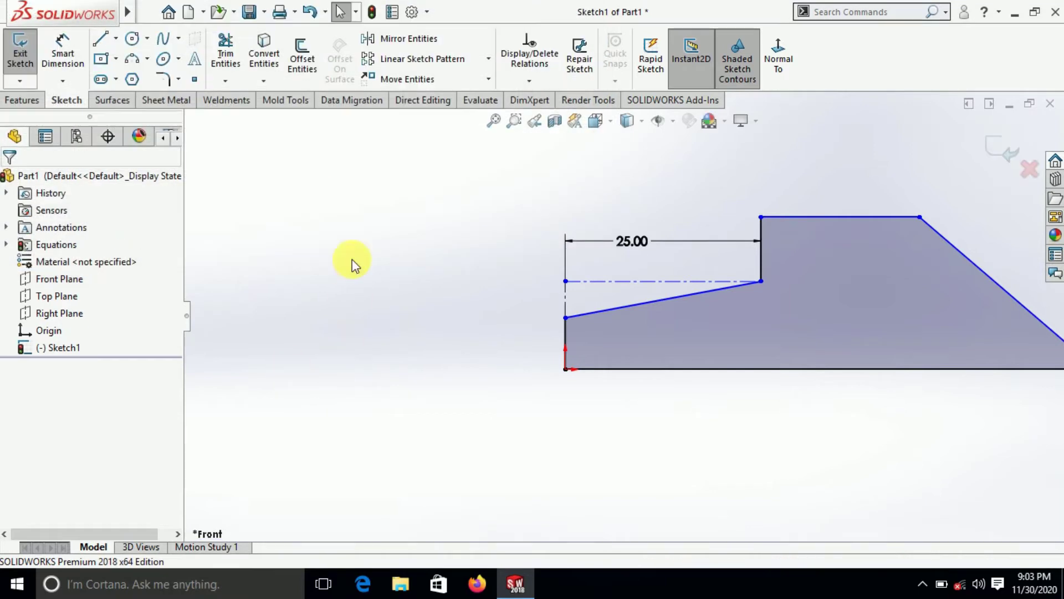
{"action": "key", "text": "f"}
{"action": "left_click", "coordinate": [62, 61]}
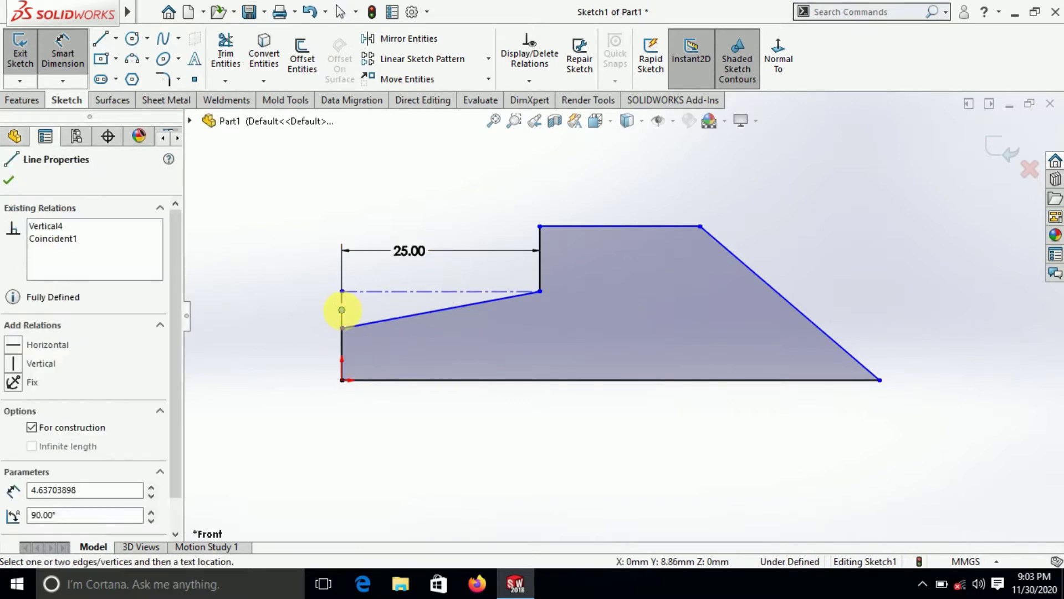
{"action": "left_click", "coordinate": [342, 317]}
{"action": "right_click", "coordinate": [246, 291]}
{"action": "key", "text": "Escape"}
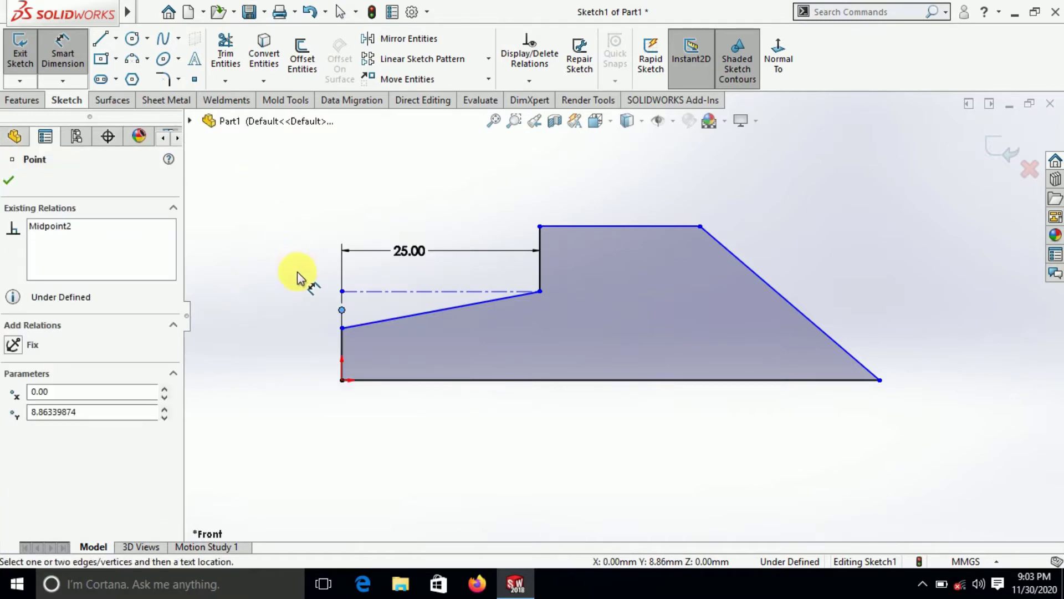
{"action": "key", "text": "Escape"}
{"action": "left_click", "coordinate": [340, 305]}
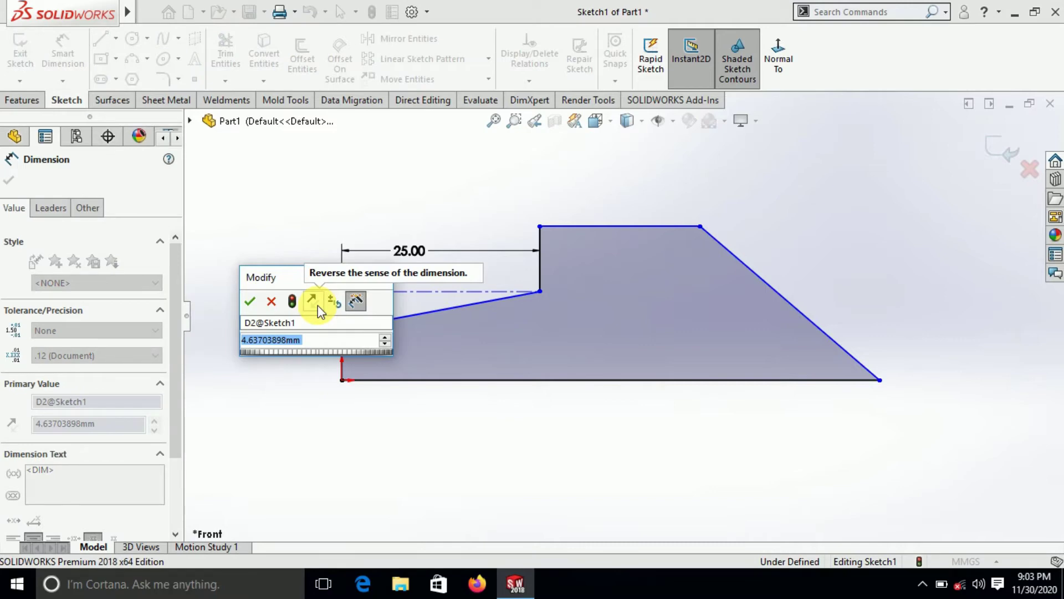
{"action": "key", "text": "Return"}
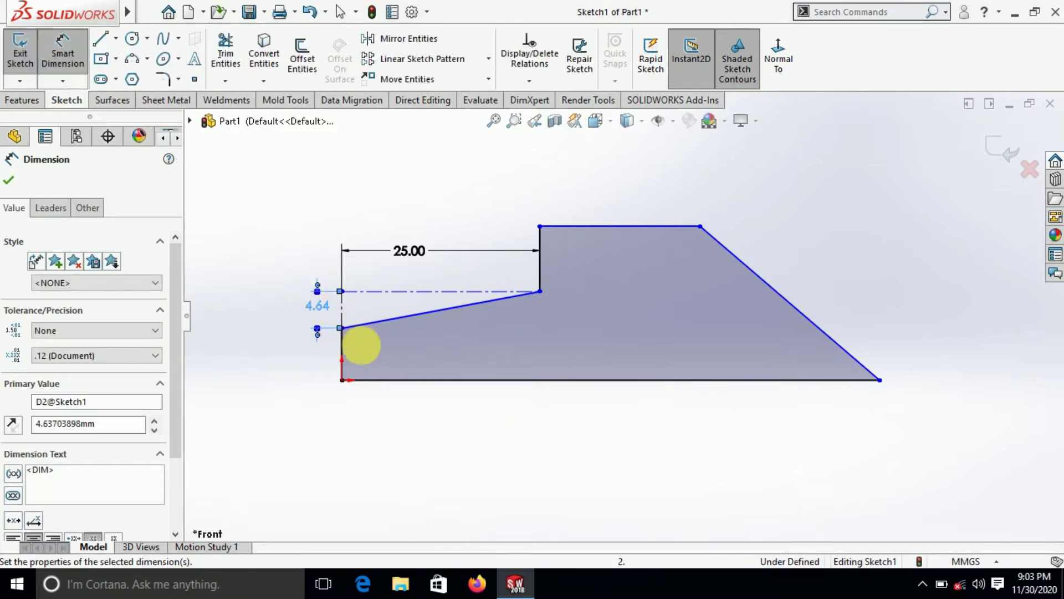
Step: Dimension the shank height at 11.18 mm and the overall head width at 30 mm
{"action": "left_click", "coordinate": [342, 380]}
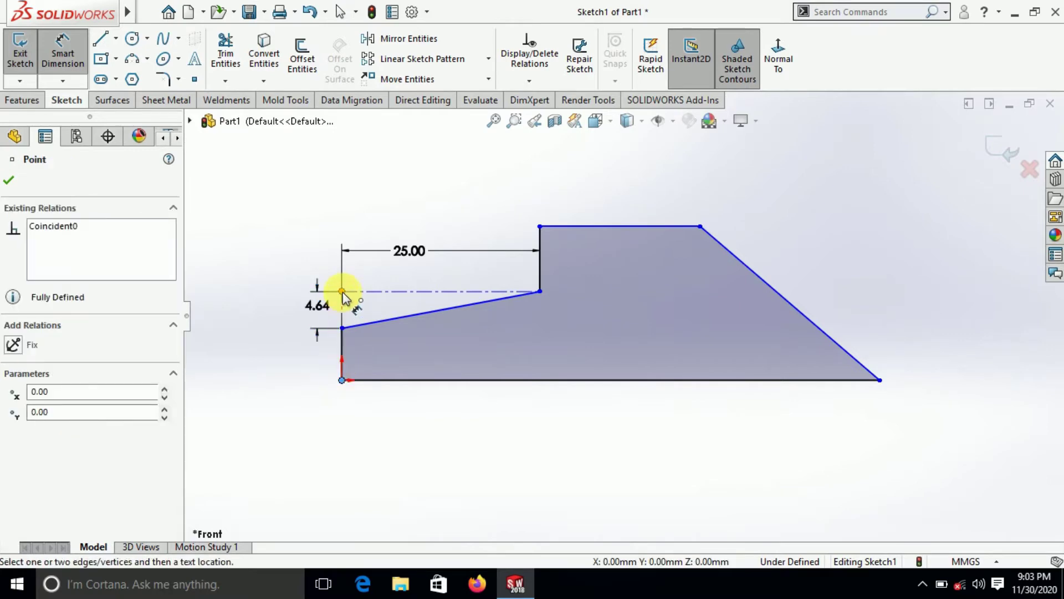
{"action": "left_click", "coordinate": [342, 291]}
{"action": "left_click", "coordinate": [273, 342]}
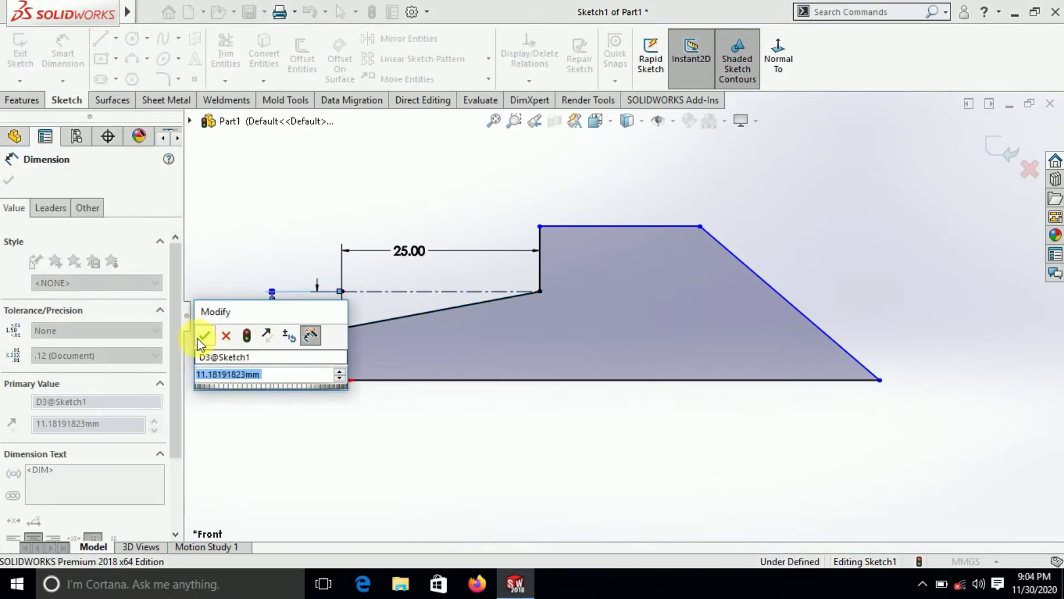
{"action": "left_click", "coordinate": [204, 334]}
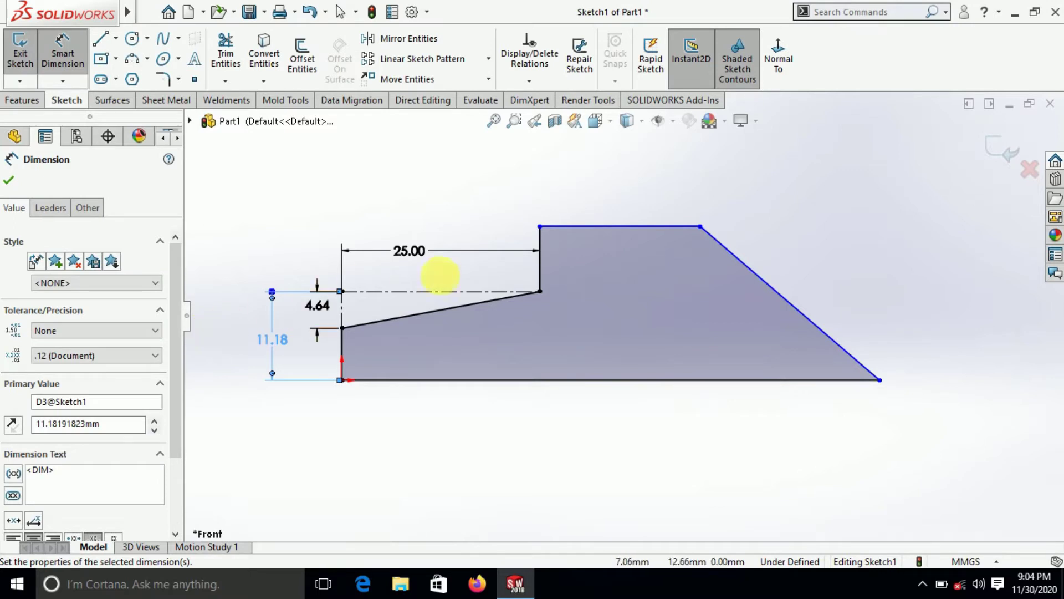
{"action": "left_click", "coordinate": [540, 226]}
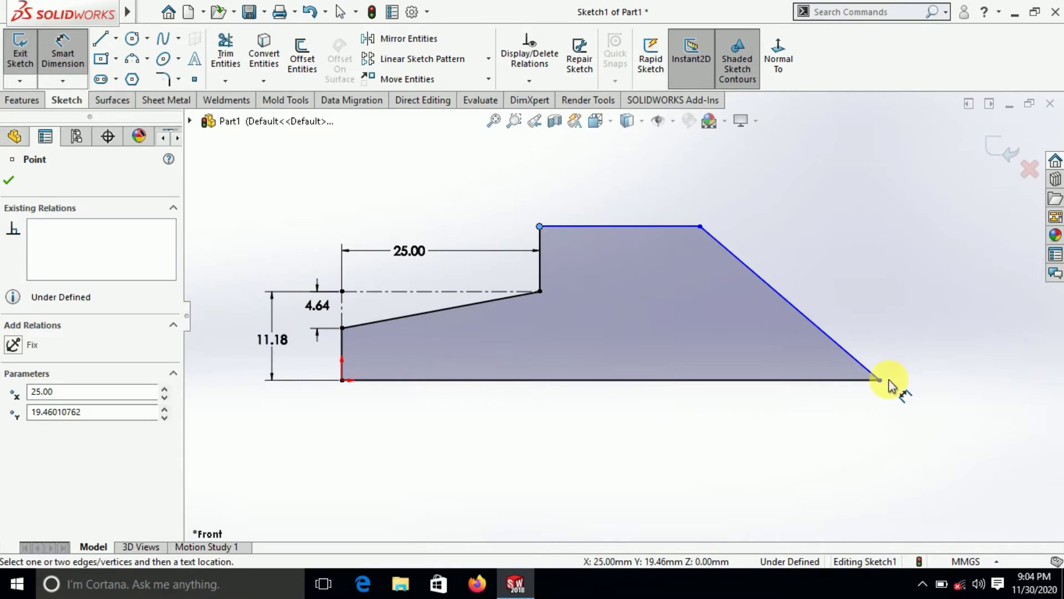
{"action": "left_click", "coordinate": [879, 379]}
{"action": "left_click", "coordinate": [656, 183]}
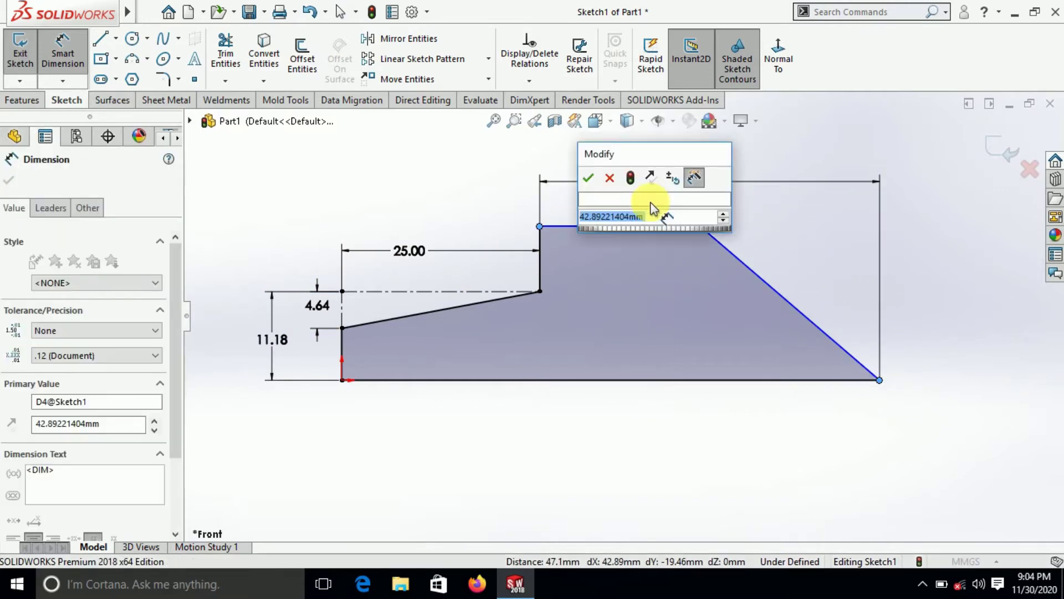
{"action": "type", "text": "30"}
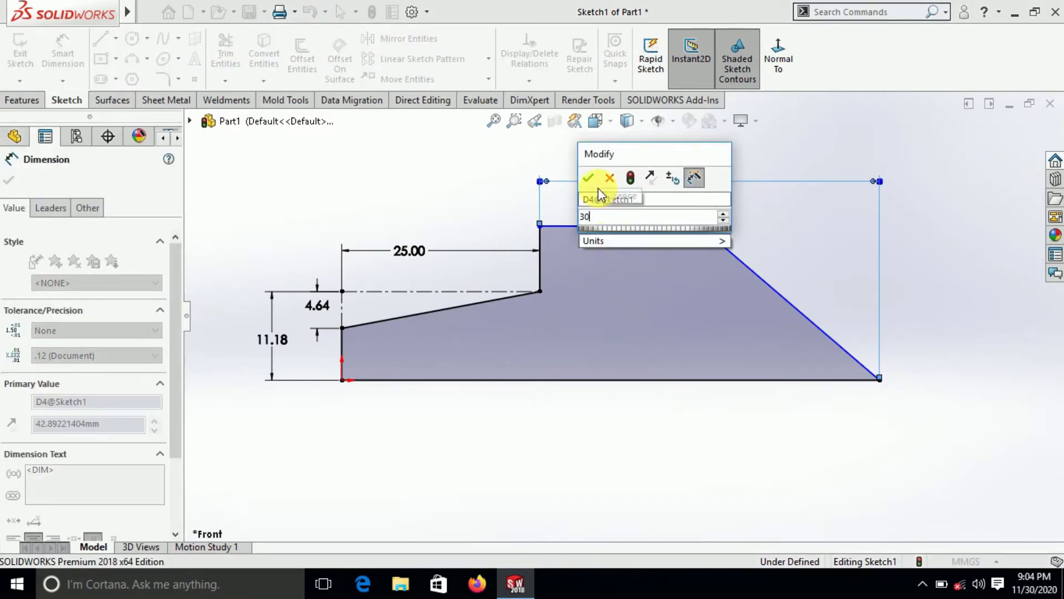
{"action": "key", "text": "Return"}
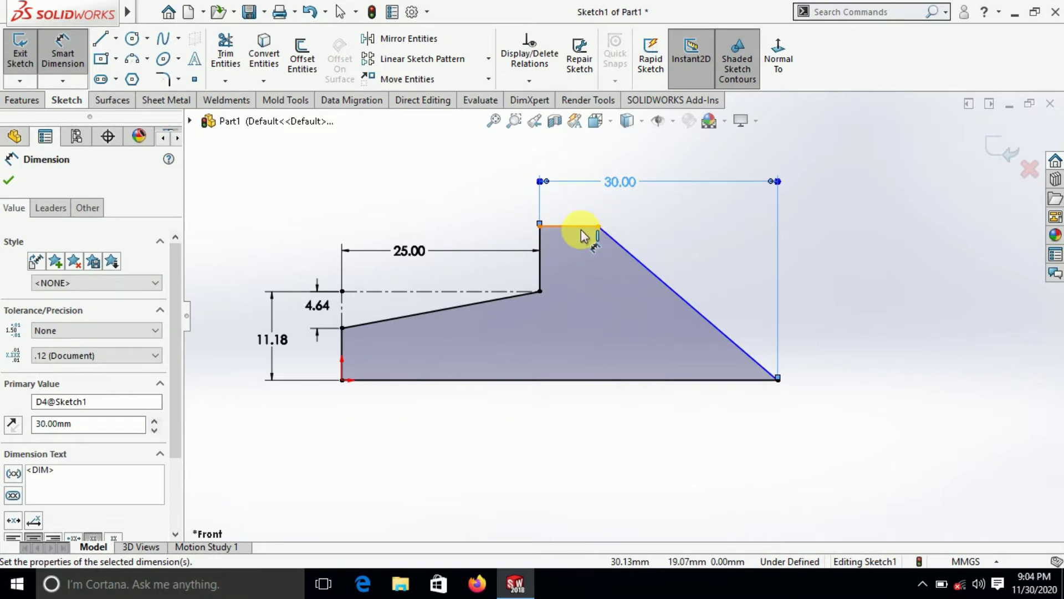
Step: Set the head height to 15 mm and the tip slant angle to 45°
{"action": "left_click", "coordinate": [579, 226]}
{"action": "left_click", "coordinate": [601, 381]}
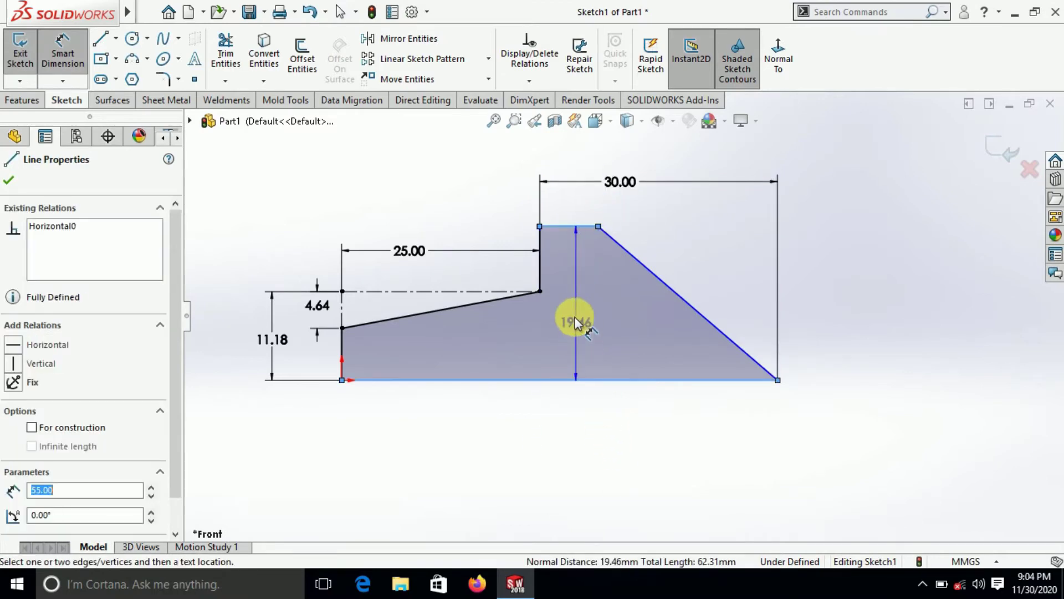
{"action": "left_click", "coordinate": [574, 317]}
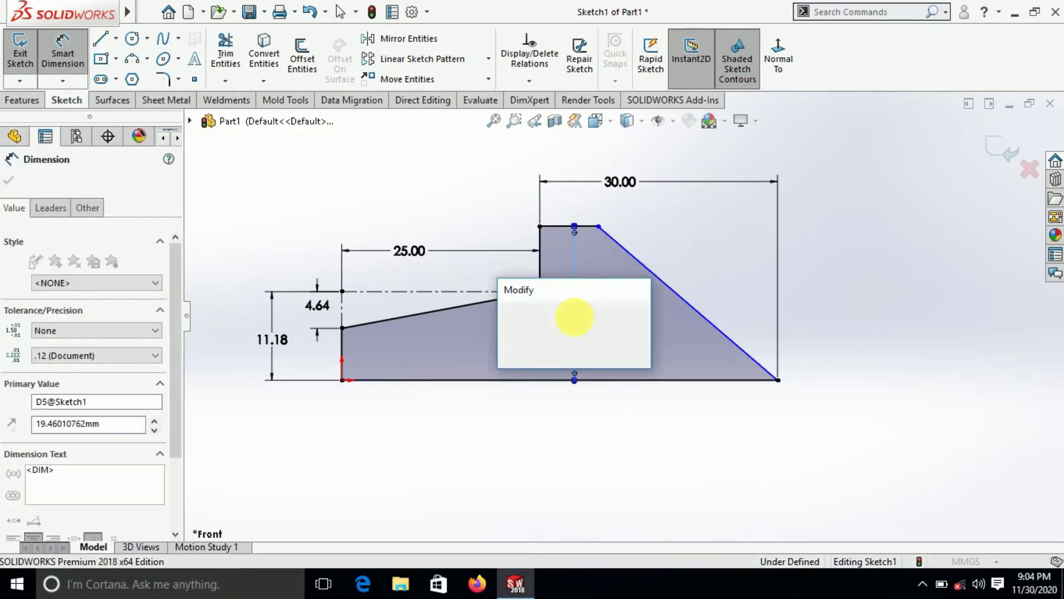
{"action": "type", "text": "15"}
{"action": "key", "text": "Return"}
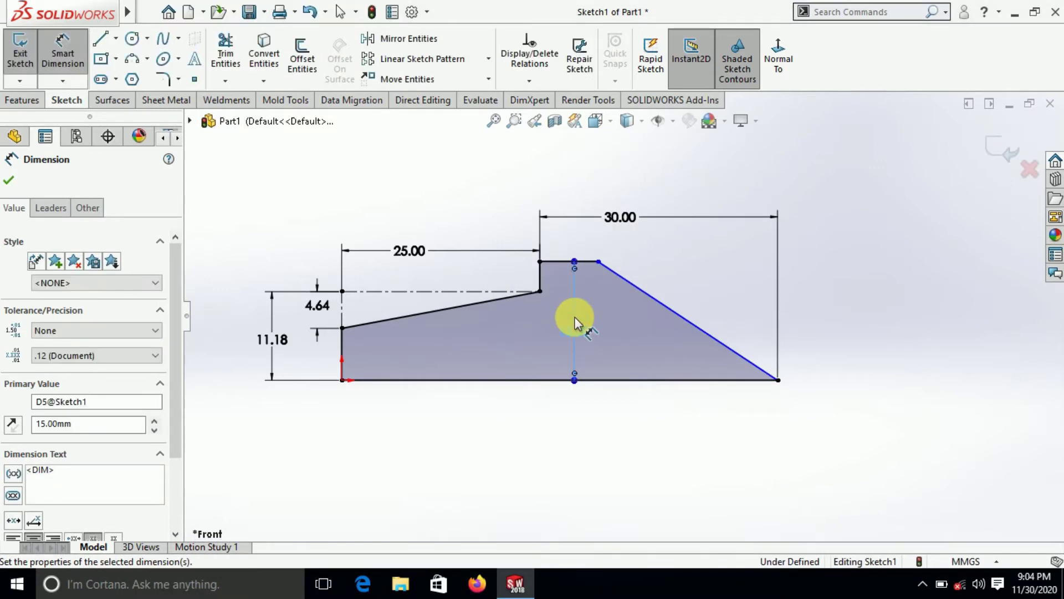
{"action": "left_click", "coordinate": [688, 380]}
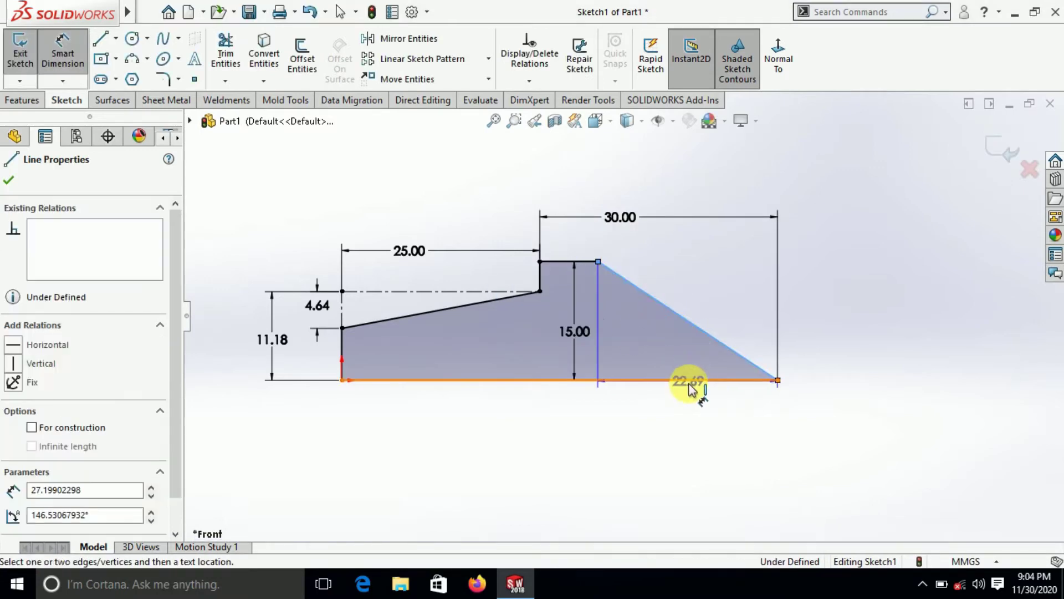
{"action": "left_click", "coordinate": [686, 354]}
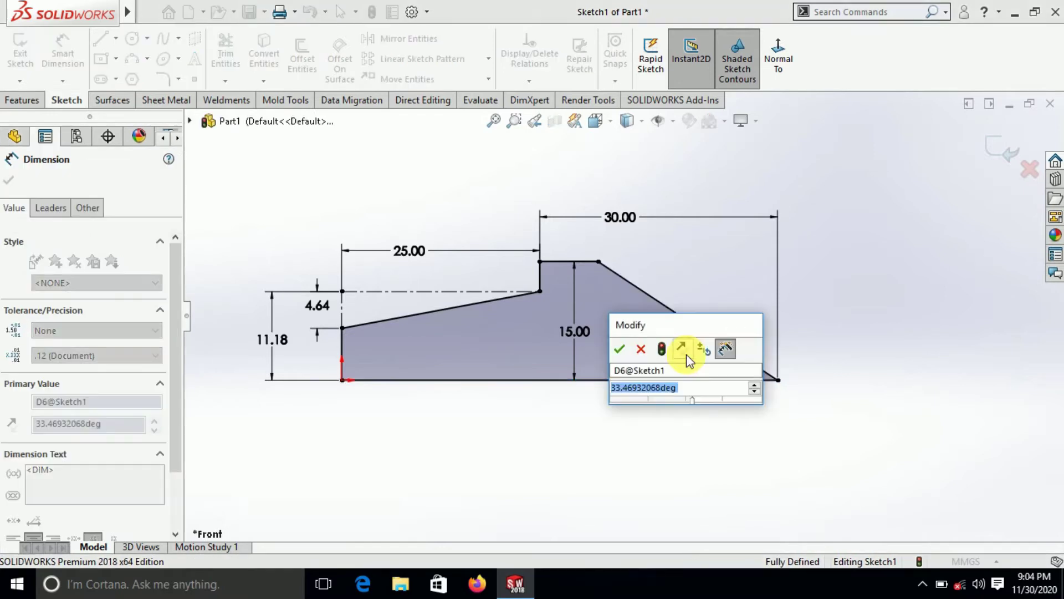
{"action": "type", "text": "45"}
{"action": "key", "text": "Return"}
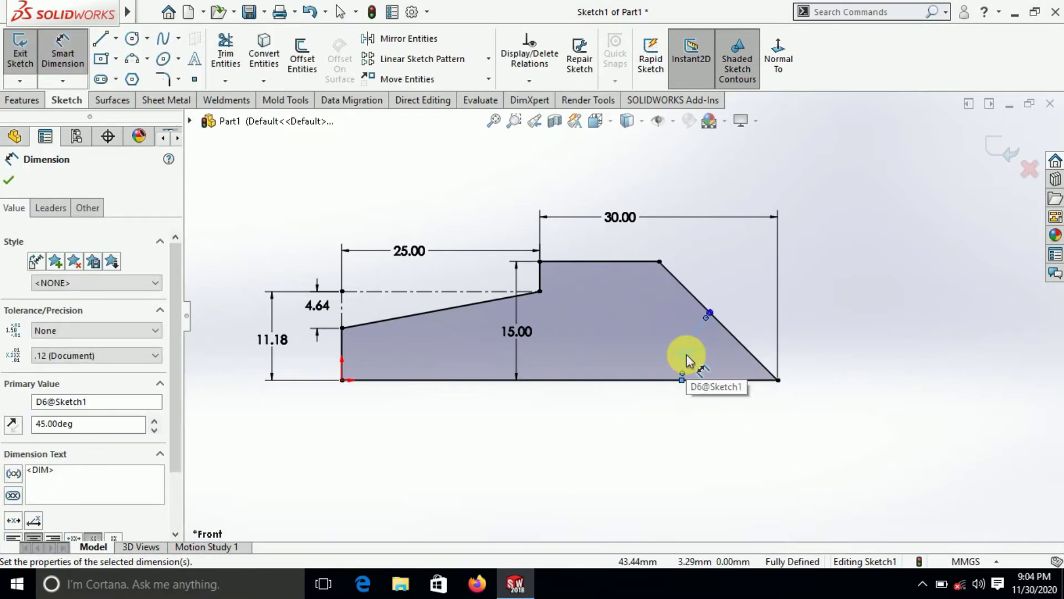
{"action": "left_click", "coordinate": [9, 181]}
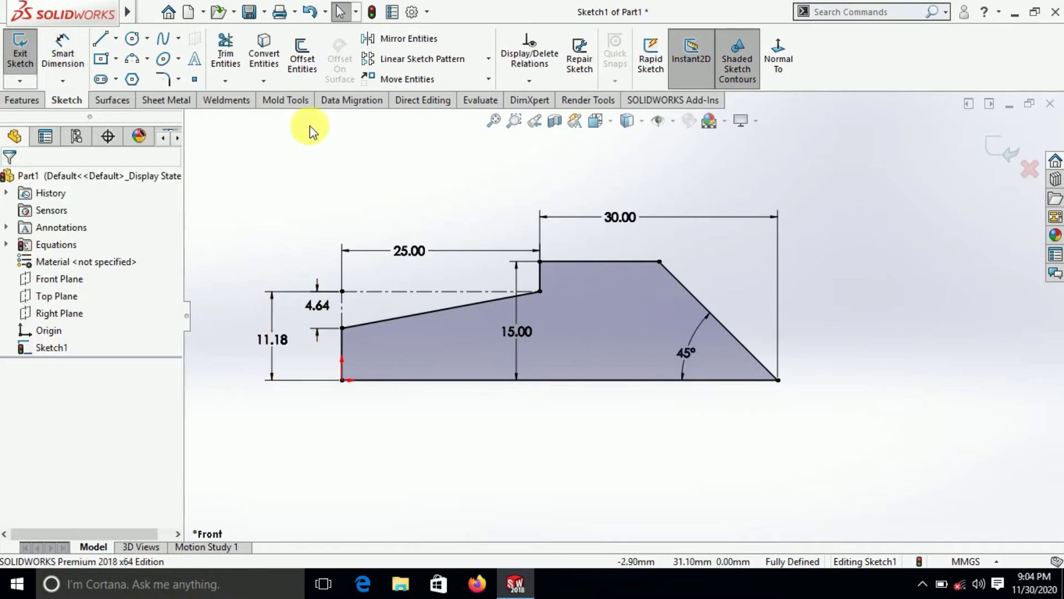
Step: In Equations, link the 25.00 dimension D1 to the Shank lenght variable
{"action": "mouse_move", "coordinate": [127, 12]}
{"action": "left_click", "coordinate": [175, 12]}
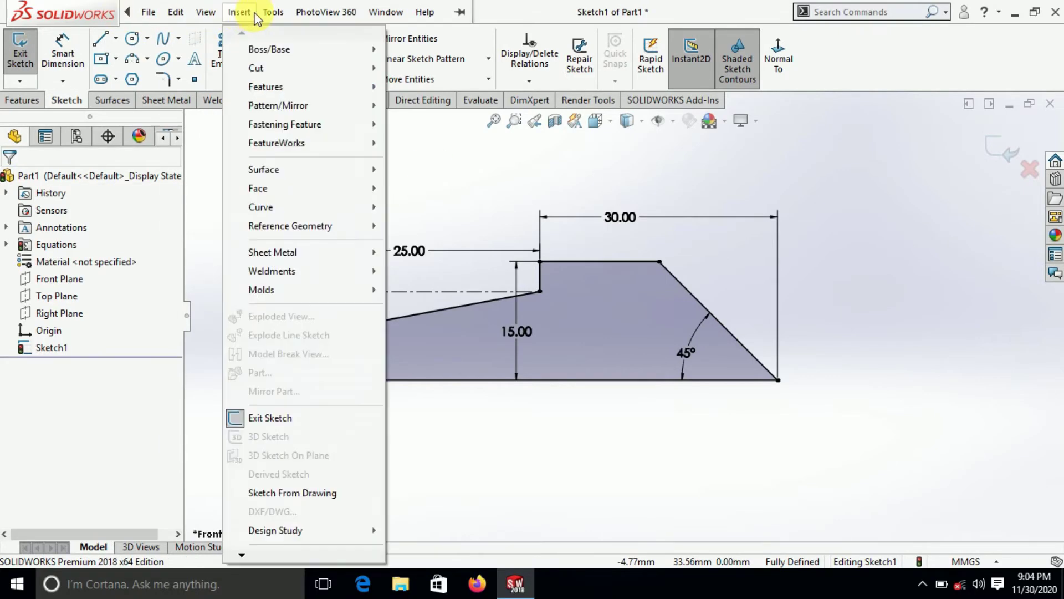
{"action": "left_click", "coordinate": [315, 493]}
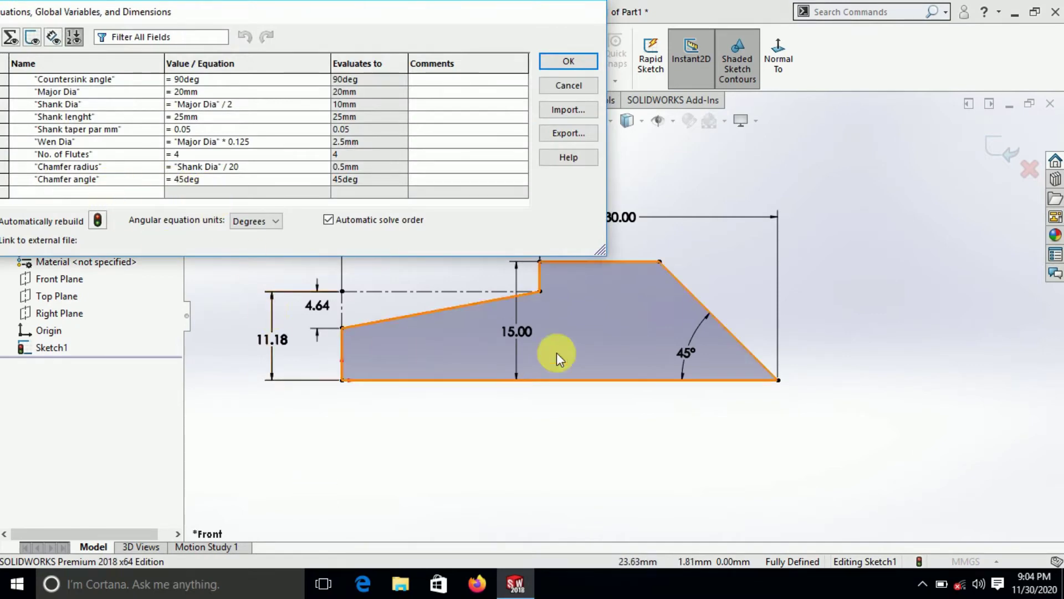
{"action": "scroll", "coordinate": [648, 288], "scroll_direction": "up", "scroll_amount": 2}
{"action": "left_click", "coordinate": [478, 272]}
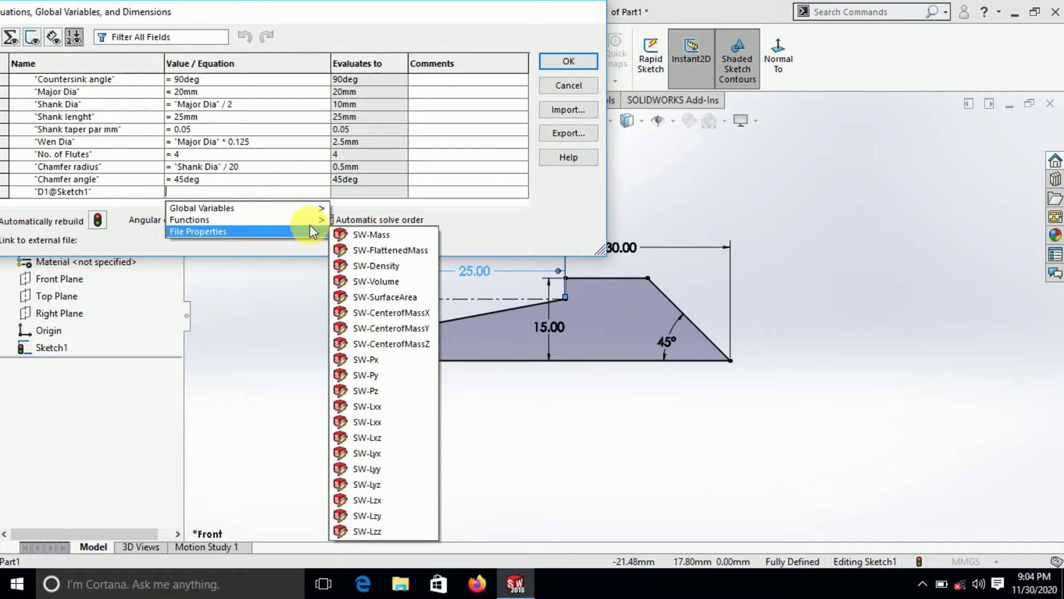
{"action": "mouse_move", "coordinate": [202, 208]}
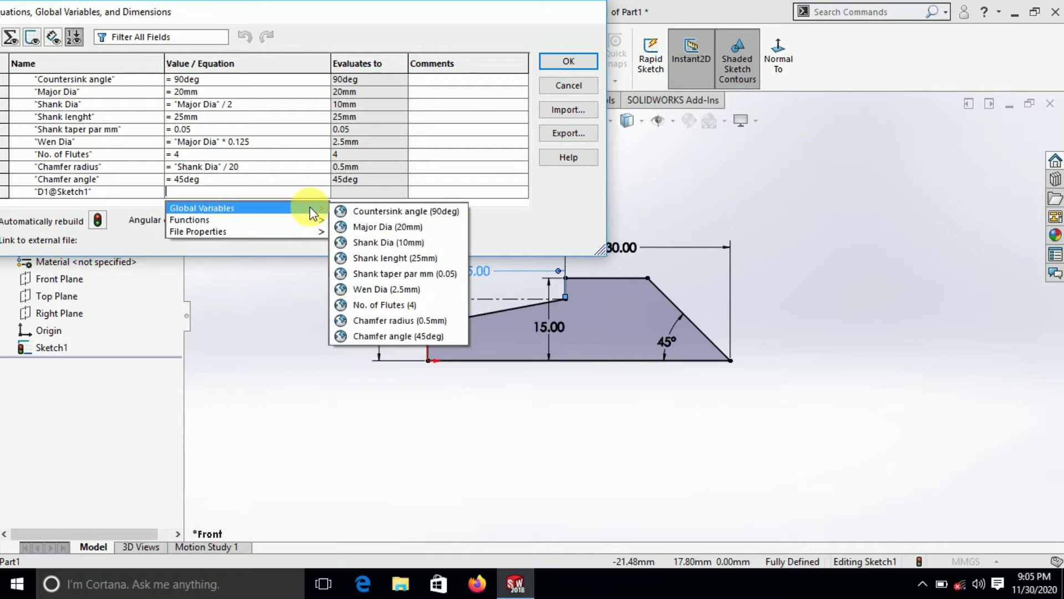
{"action": "left_click", "coordinate": [374, 257]}
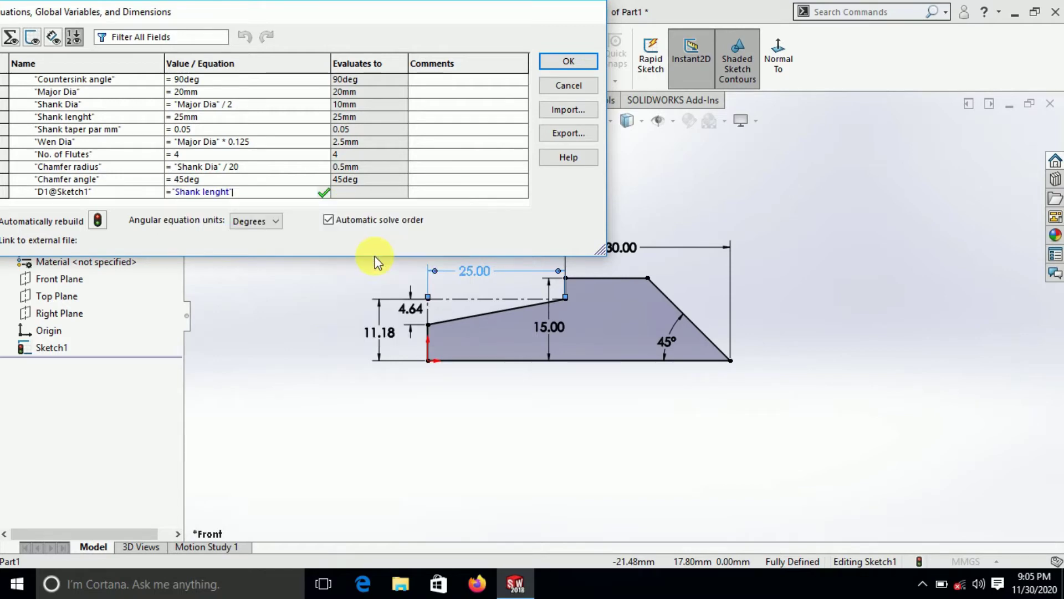
{"action": "key", "text": "Return"}
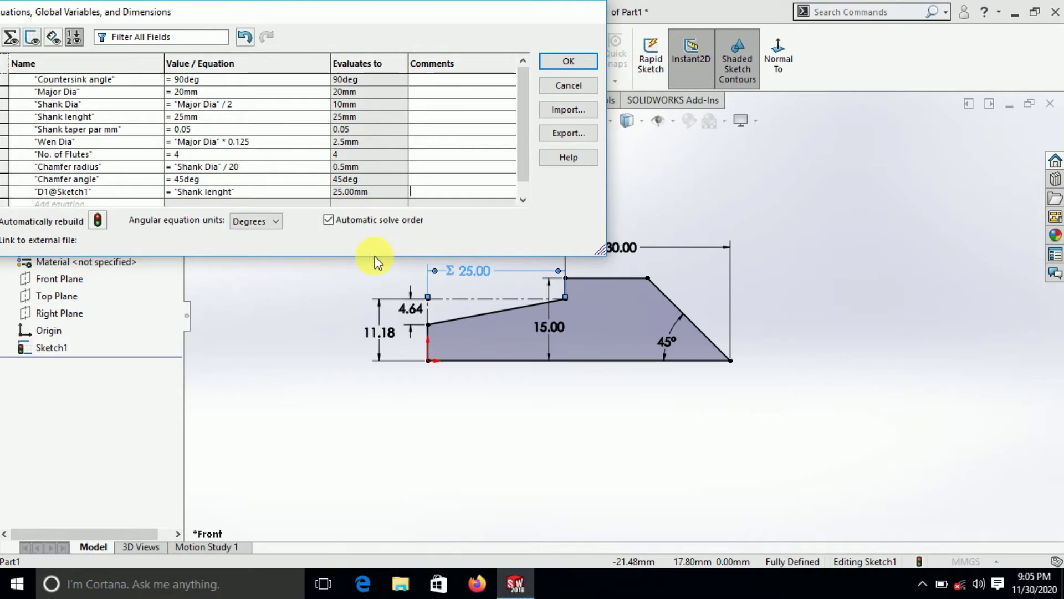
{"action": "key", "text": "Return"}
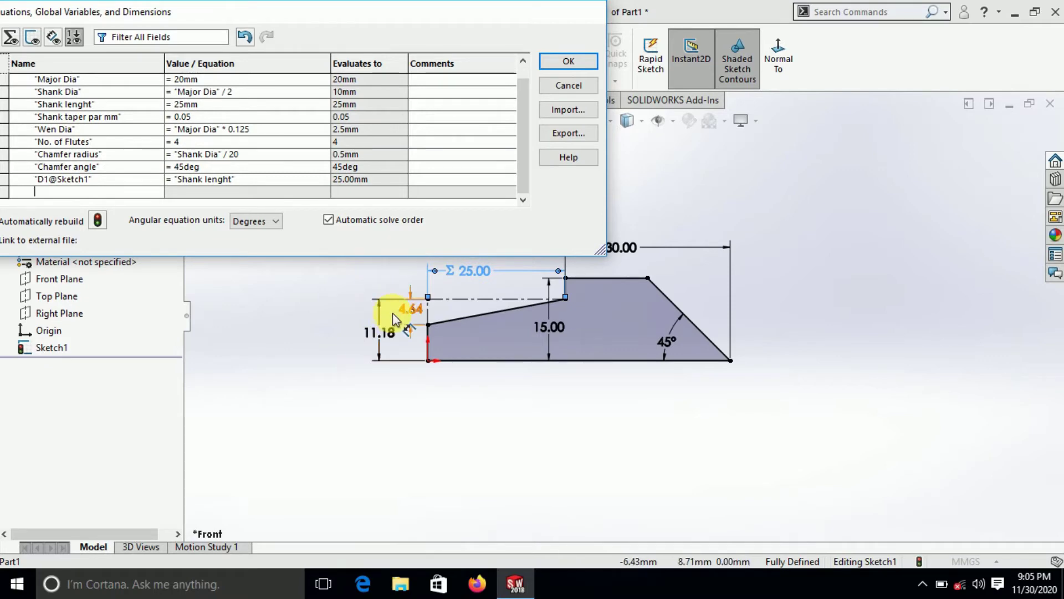
Step: Drive the 4.64 taper dimension by "Shank lenght" * "Shank taper par mm" / 2, giving 0.63 mm
{"action": "left_click", "coordinate": [409, 309]}
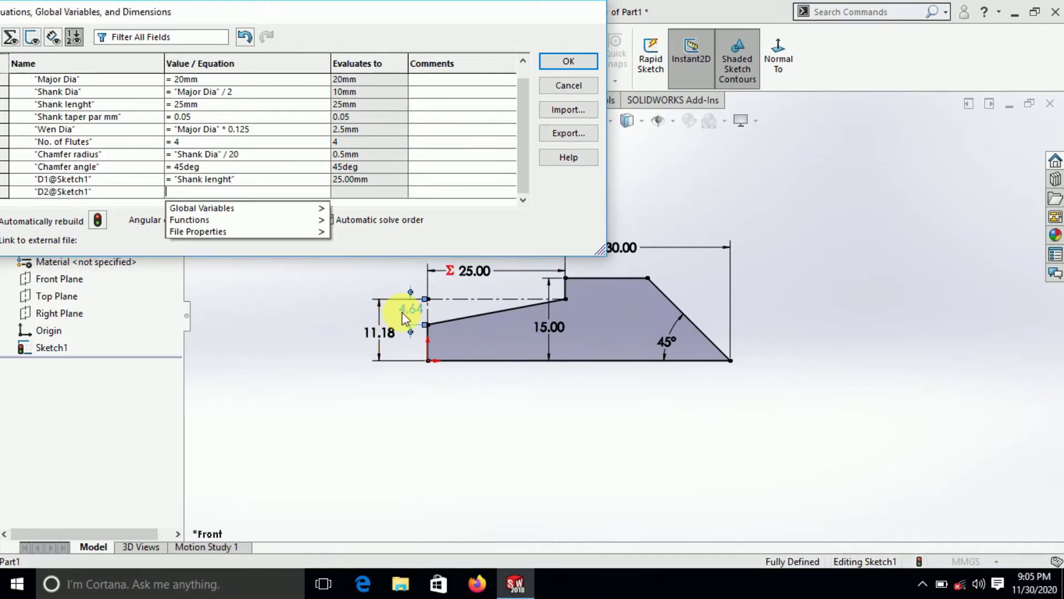
{"action": "mouse_move", "coordinate": [202, 208]}
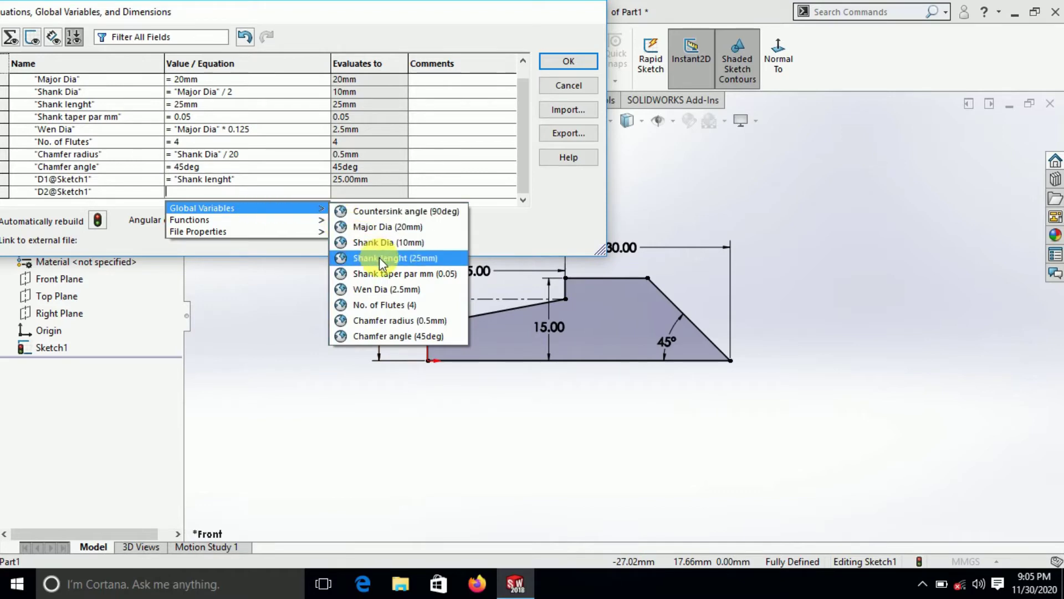
{"action": "left_click", "coordinate": [380, 258]}
{"action": "type", "text": "*"}
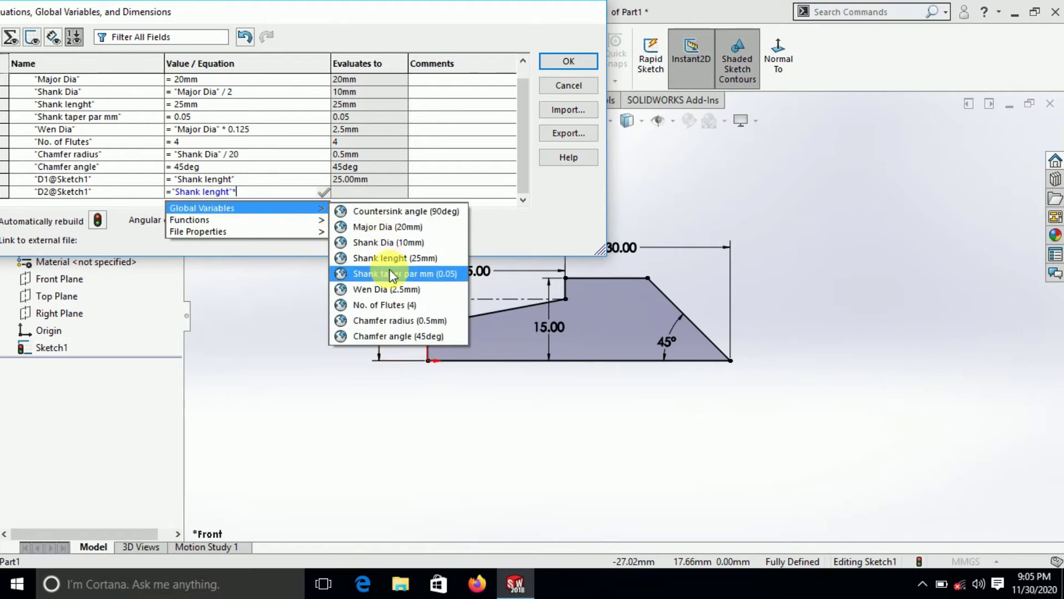
{"action": "left_click", "coordinate": [389, 273]}
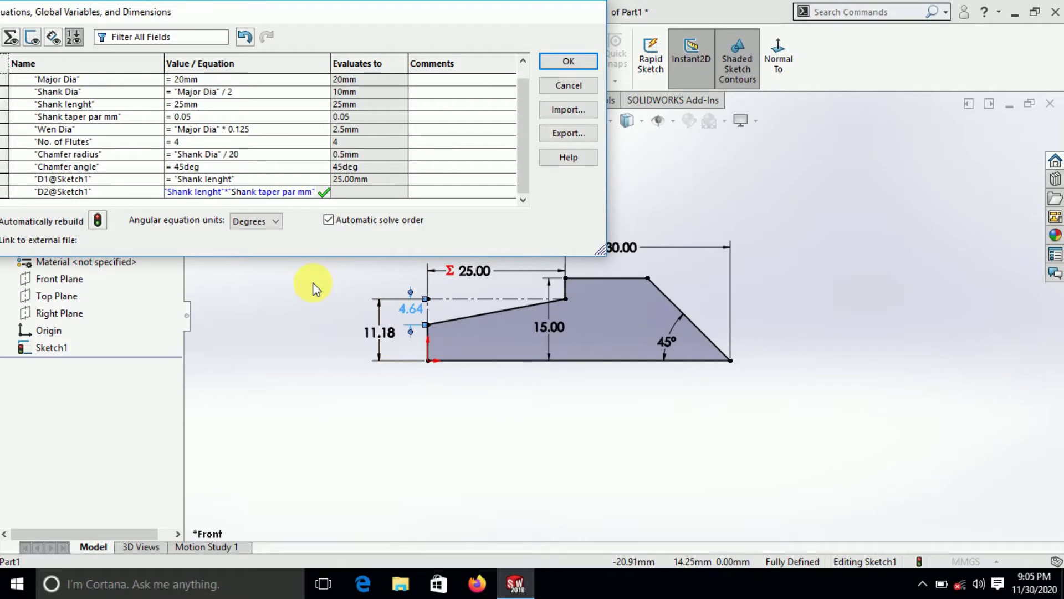
{"action": "type", "text": "/"}
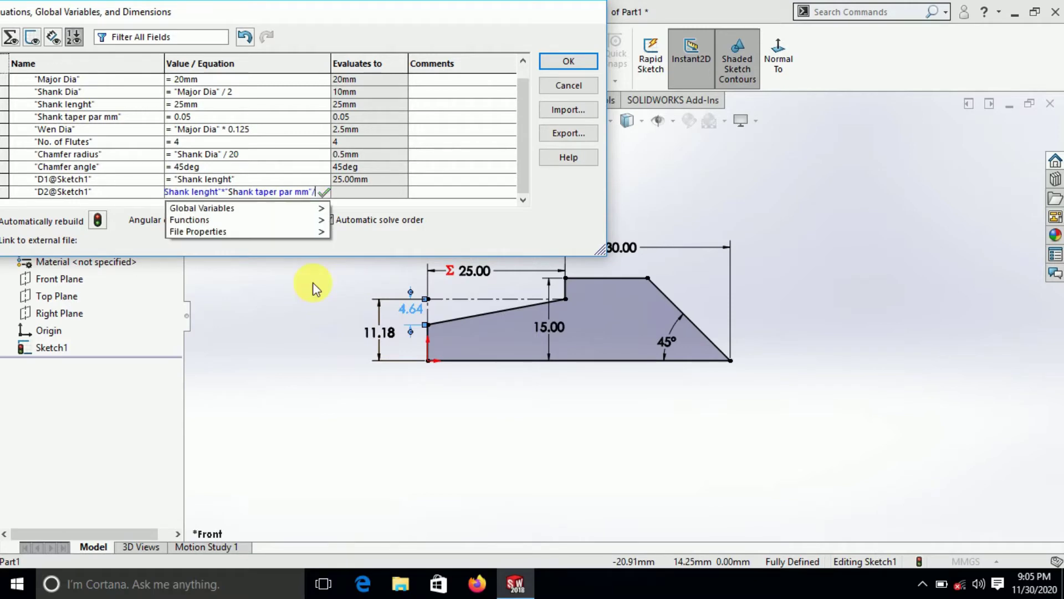
{"action": "type", "text": "2"}
{"action": "key", "text": "Tab"}
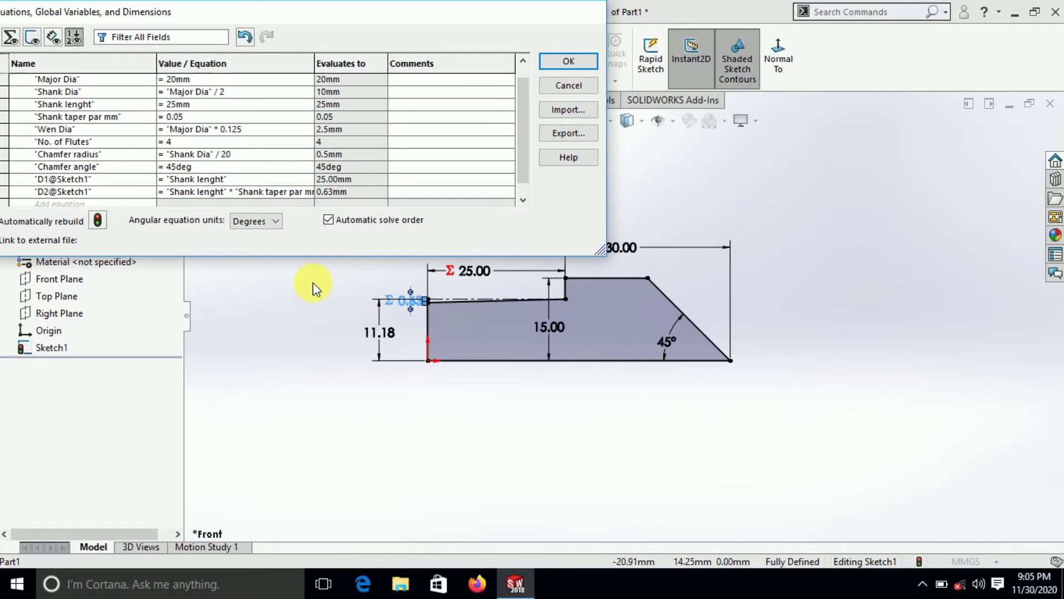
{"action": "key", "text": "Tab"}
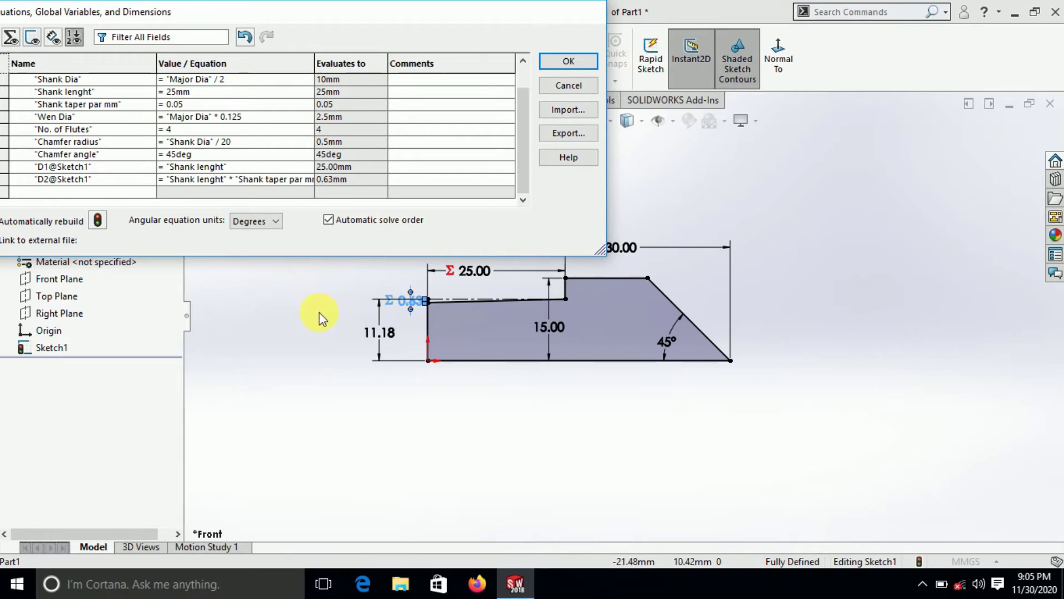
{"action": "left_click", "coordinate": [375, 335]}
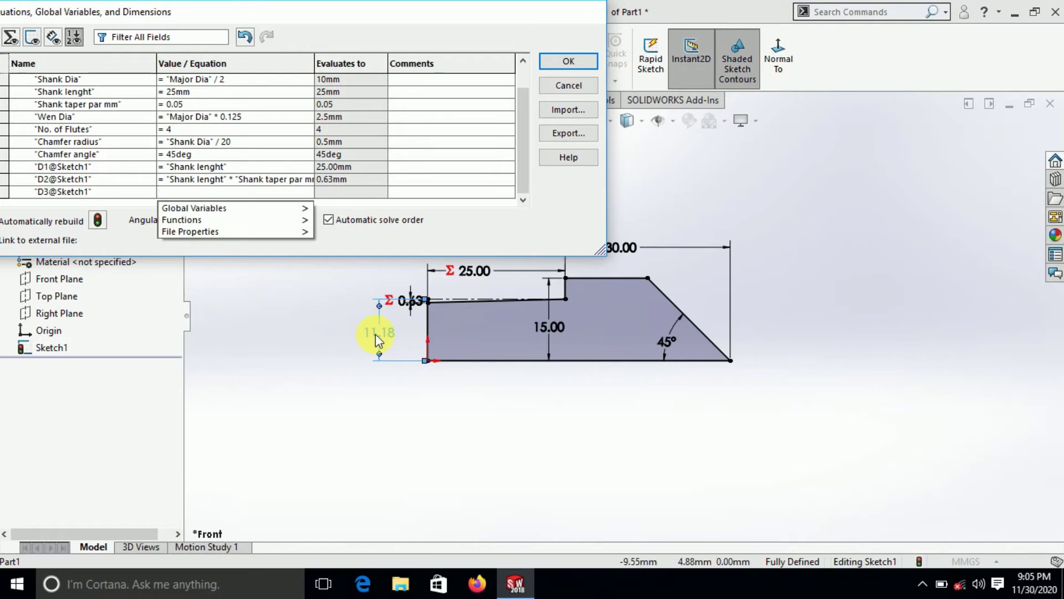
{"action": "mouse_move", "coordinate": [232, 208]}
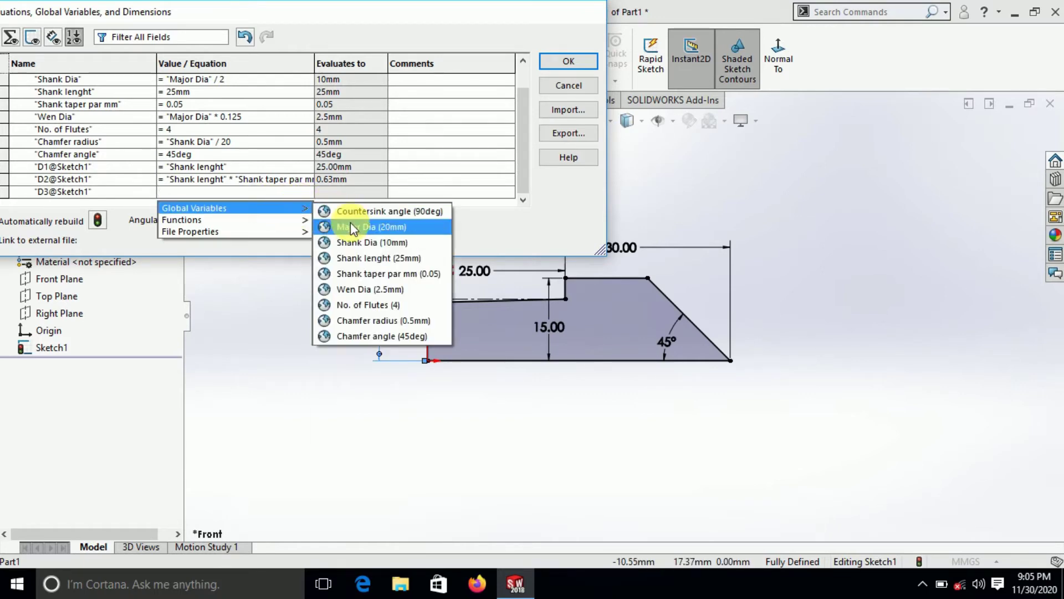
Step: Set D3 = "Shank Dia"/2 (5 mm) and the 15.00 dimension D5 = "Major Dia"/2 (10 mm)
{"action": "left_click", "coordinate": [360, 242]}
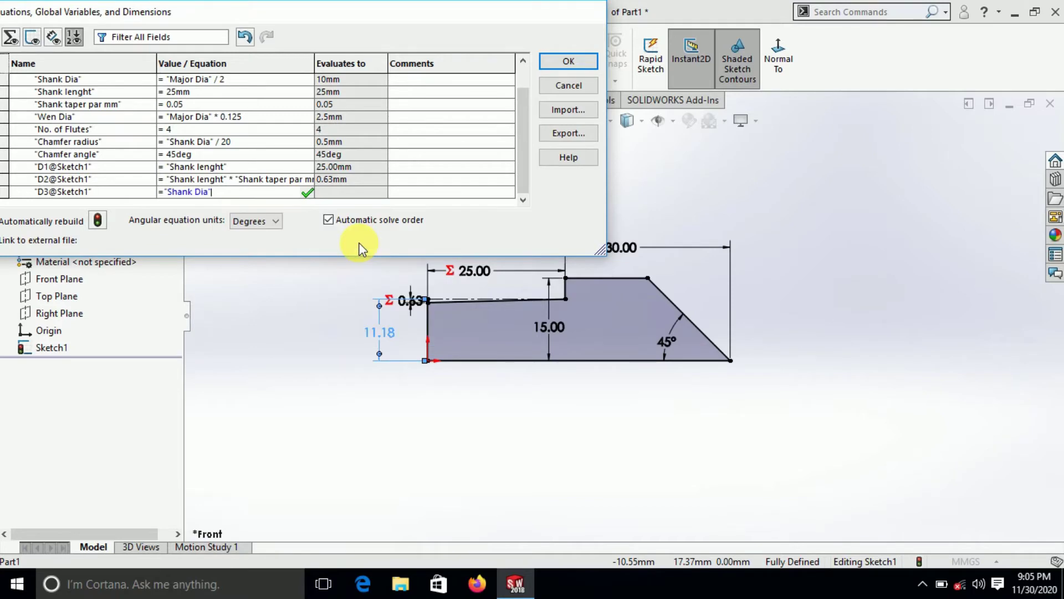
{"action": "type", "text": "/2"}
{"action": "key", "text": "Return"}
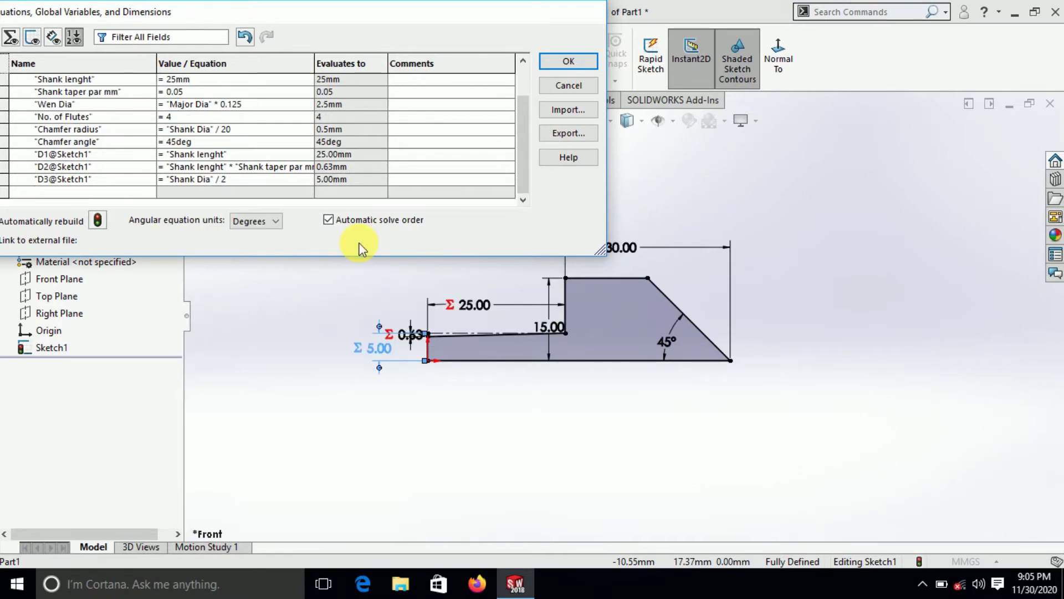
{"action": "left_click", "coordinate": [551, 321]}
{"action": "mouse_move", "coordinate": [194, 208]}
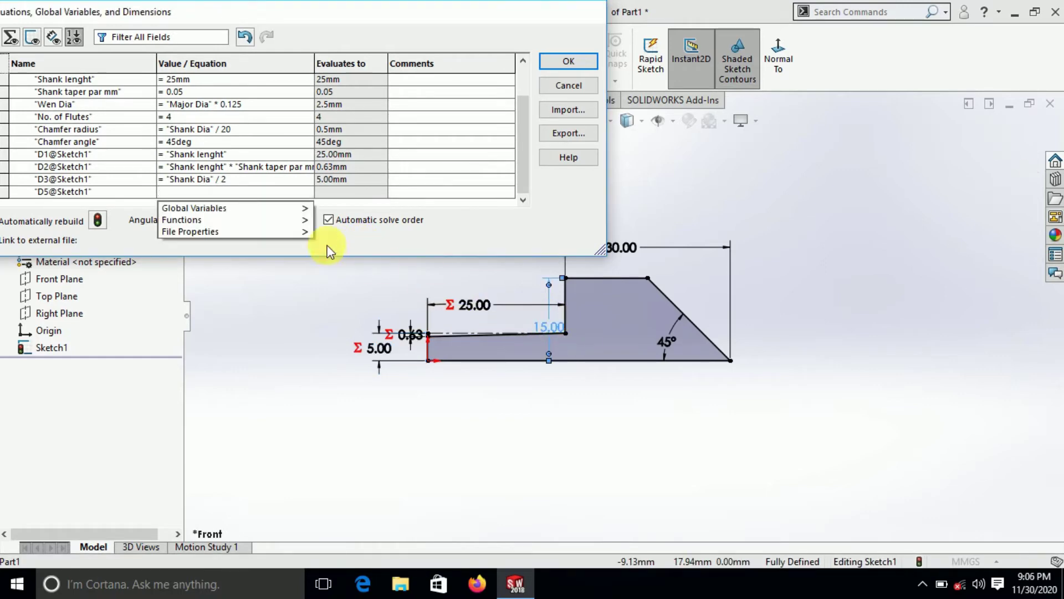
{"action": "left_click", "coordinate": [345, 227]}
{"action": "type", "text": "=\"Major Dia"}
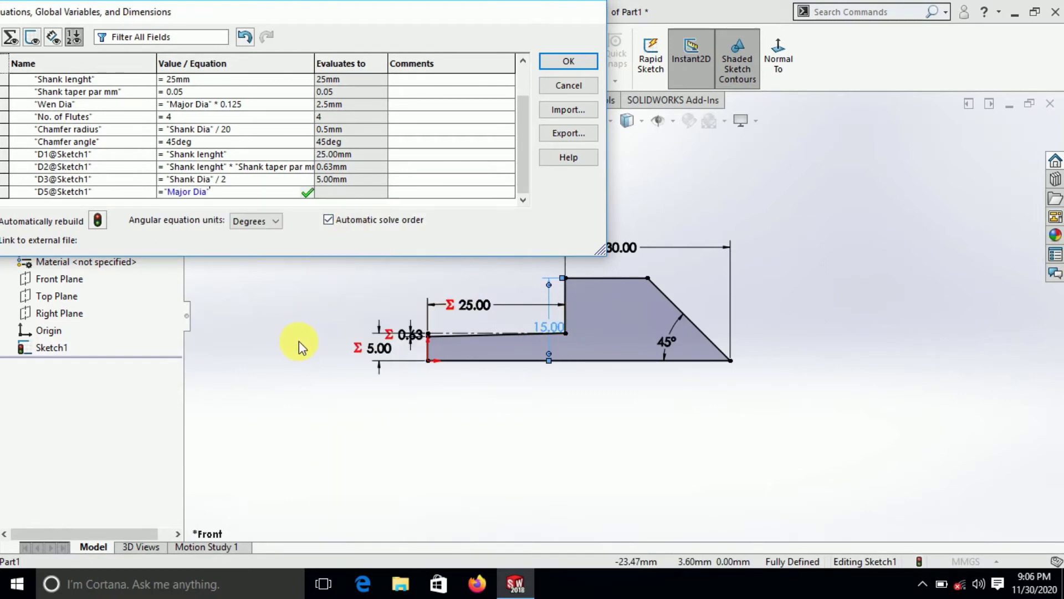
{"action": "type", "text": "/2"}
{"action": "key", "text": "Return"}
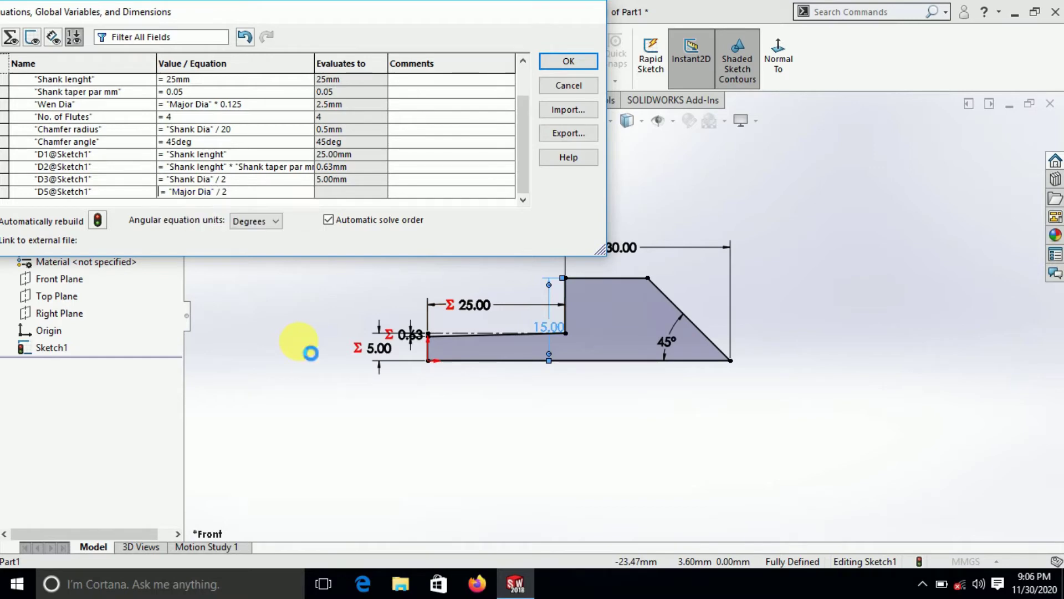
{"action": "key", "text": "Return"}
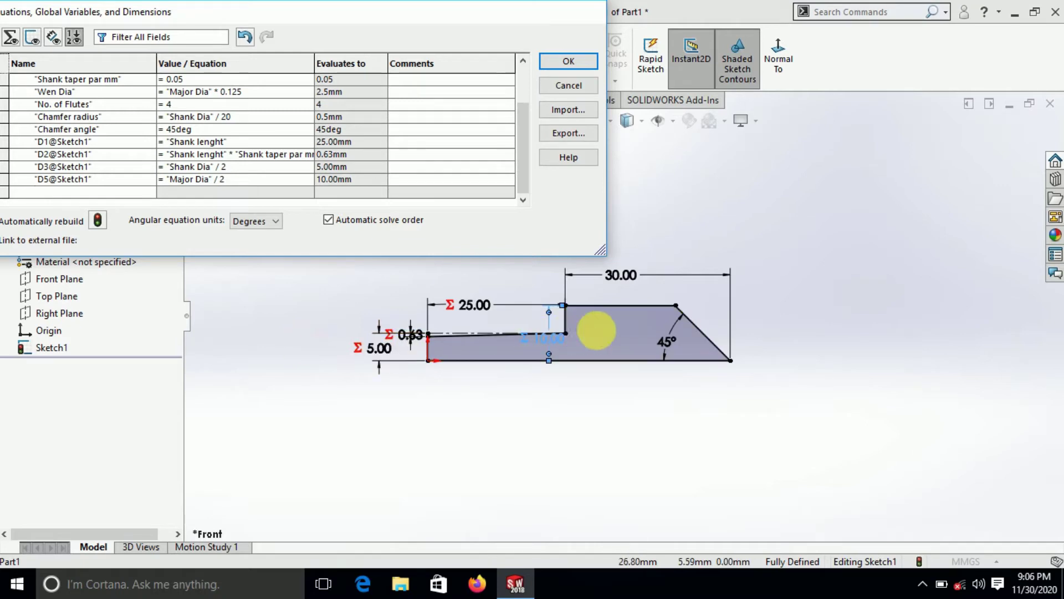
Step: Set angle D6 = "Countersink angle"/2 (45deg) and width D4 = "Major Dia"*1.5 (30 mm)
{"action": "left_click", "coordinate": [657, 341]}
{"action": "mouse_move", "coordinate": [235, 208]}
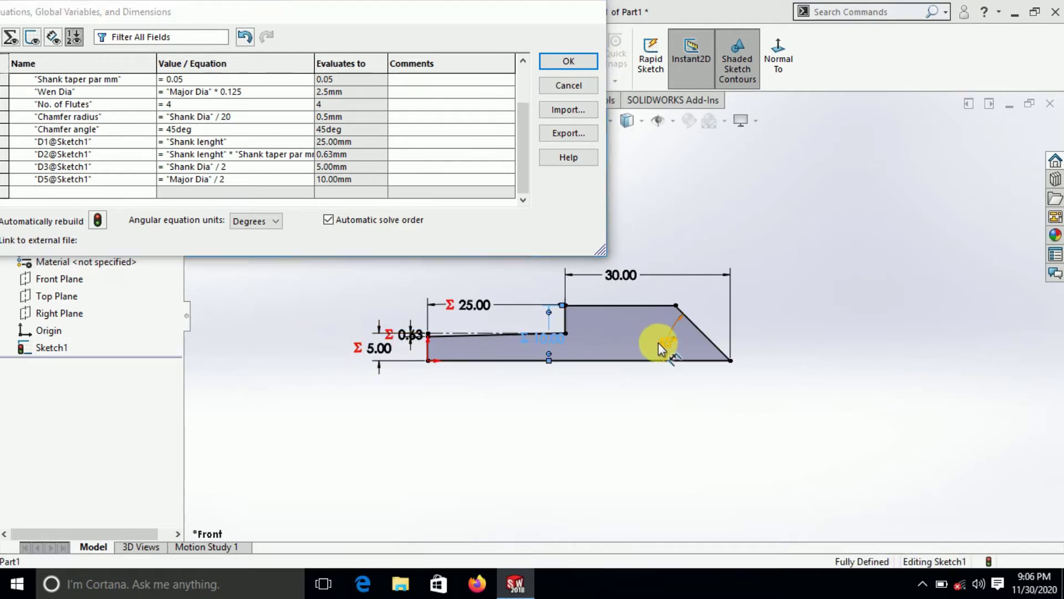
{"action": "left_click", "coordinate": [347, 211]}
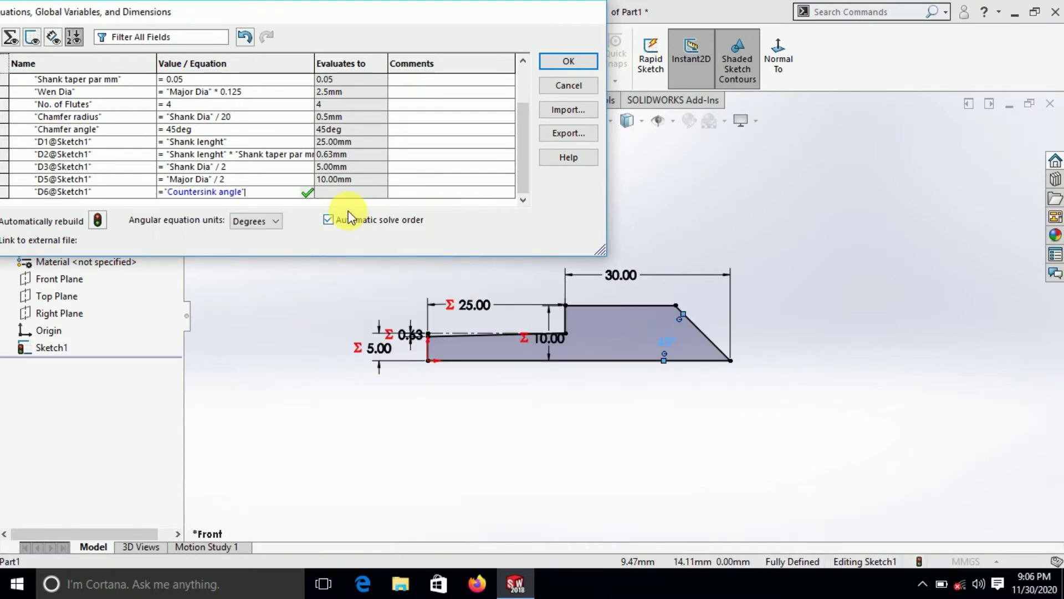
{"action": "type", "text": "/ 2"}
{"action": "key", "text": "Return"}
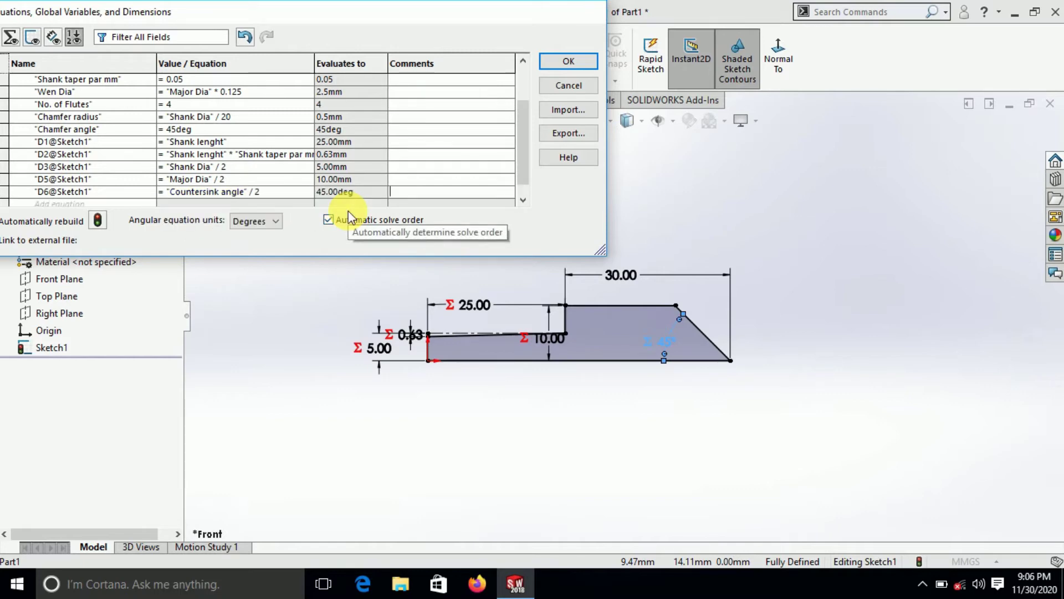
{"action": "key", "text": "Return"}
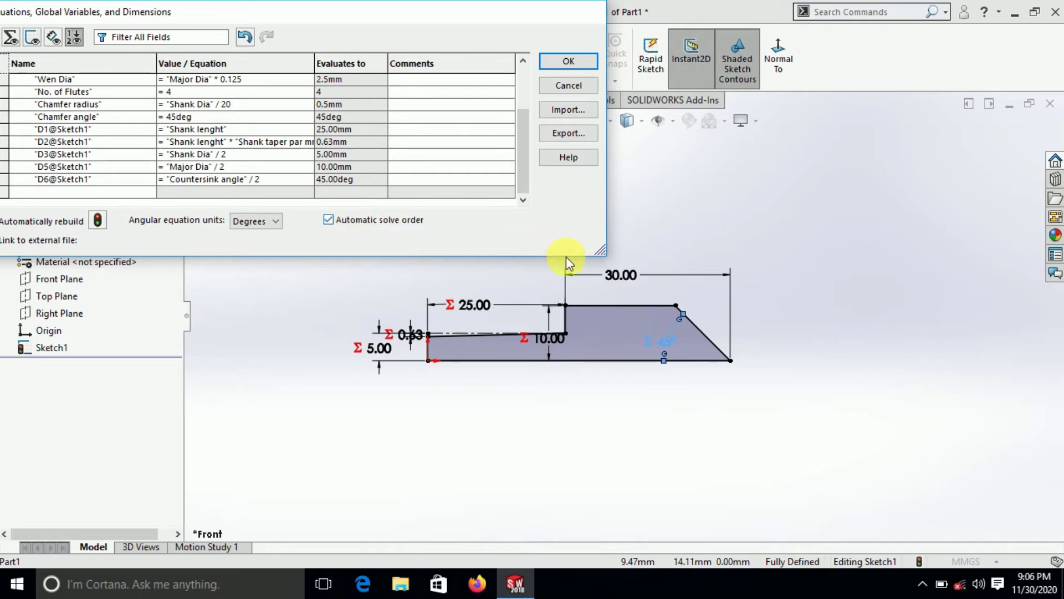
{"action": "left_click", "coordinate": [615, 275]}
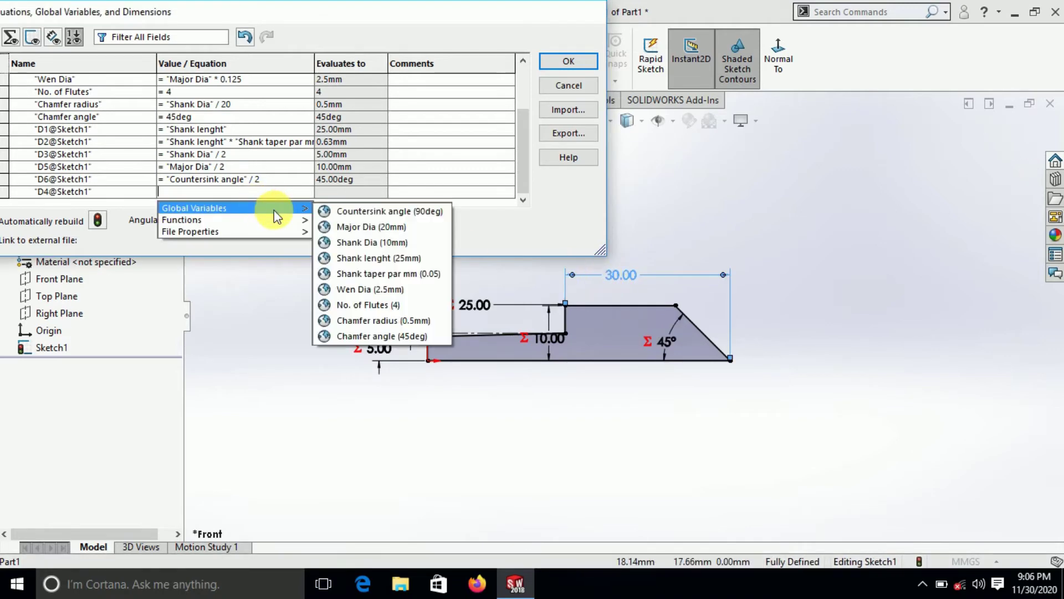
{"action": "left_click", "coordinate": [356, 228]}
{"action": "type", "text": "* "}
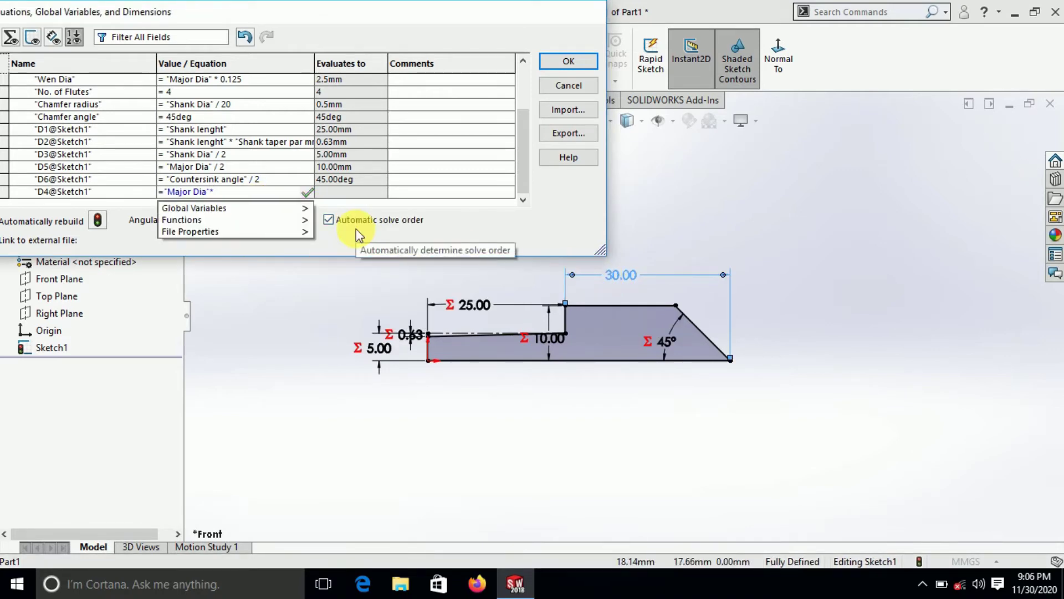
{"action": "type", "text": "1.5"}
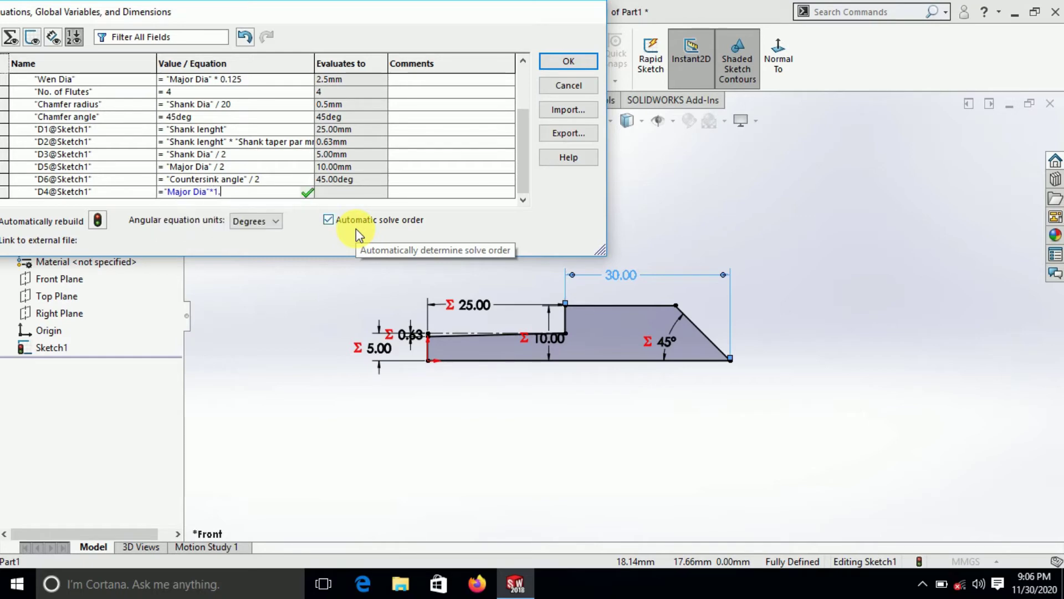
{"action": "key", "text": "Return"}
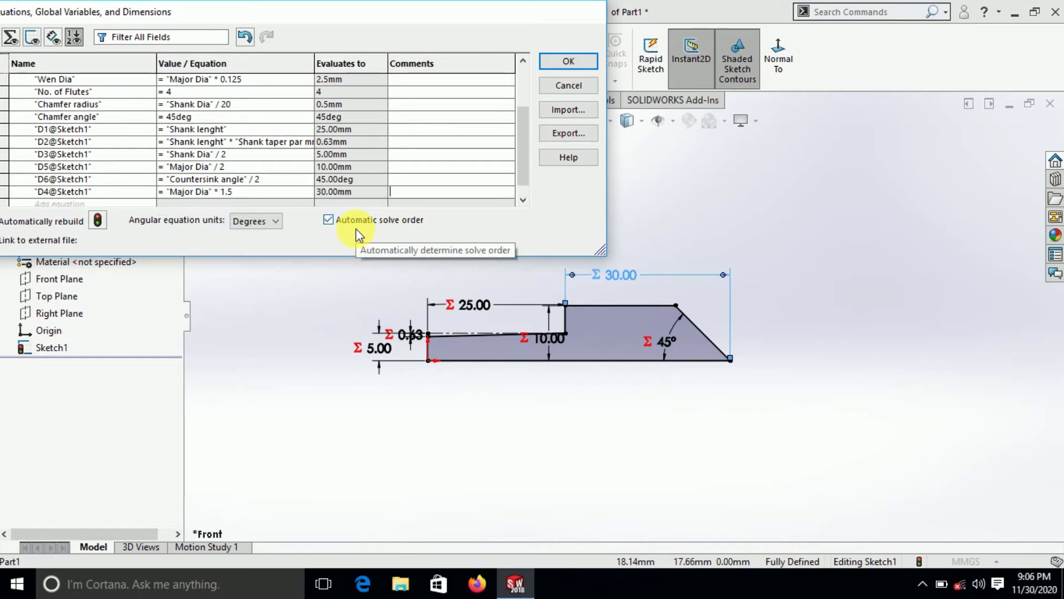
{"action": "key", "text": "Return"}
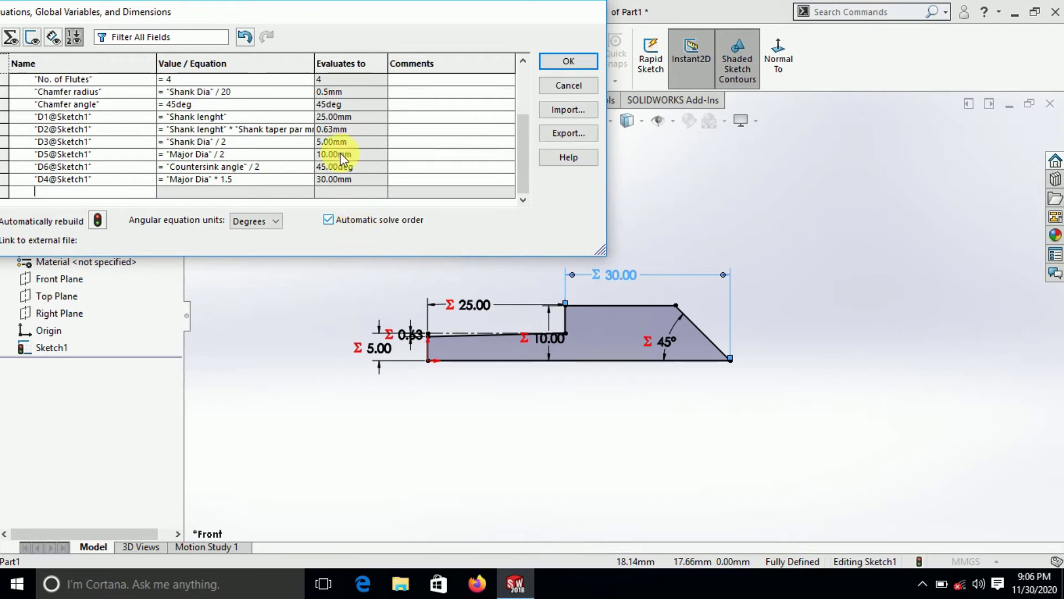
Step: Revolve the profile a full 360° about its bottom line to create the Revolve1 drill-bit body
{"action": "left_click", "coordinate": [562, 62]}
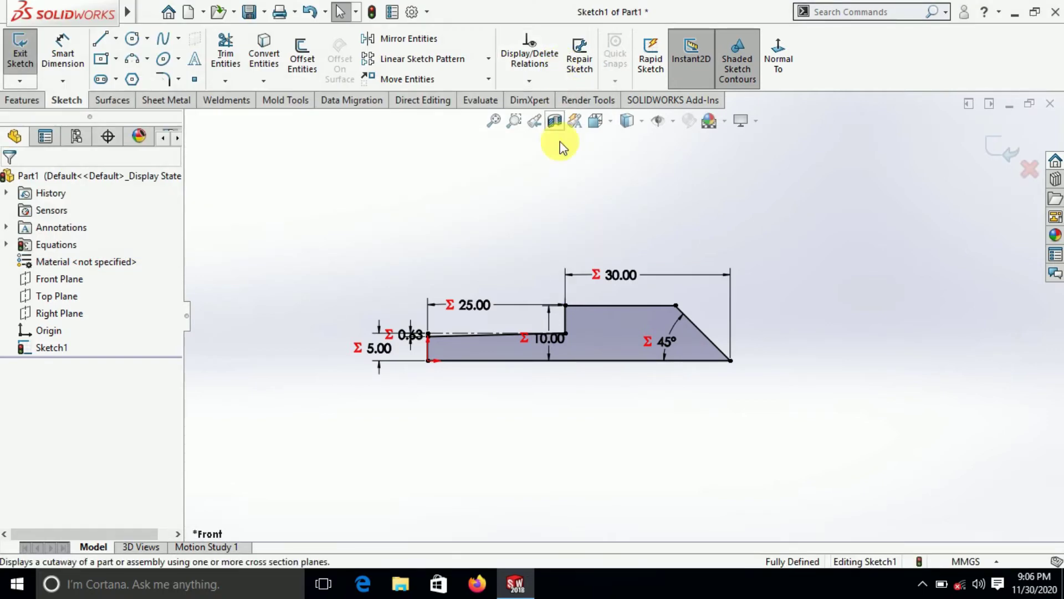
{"action": "left_click", "coordinate": [34, 102]}
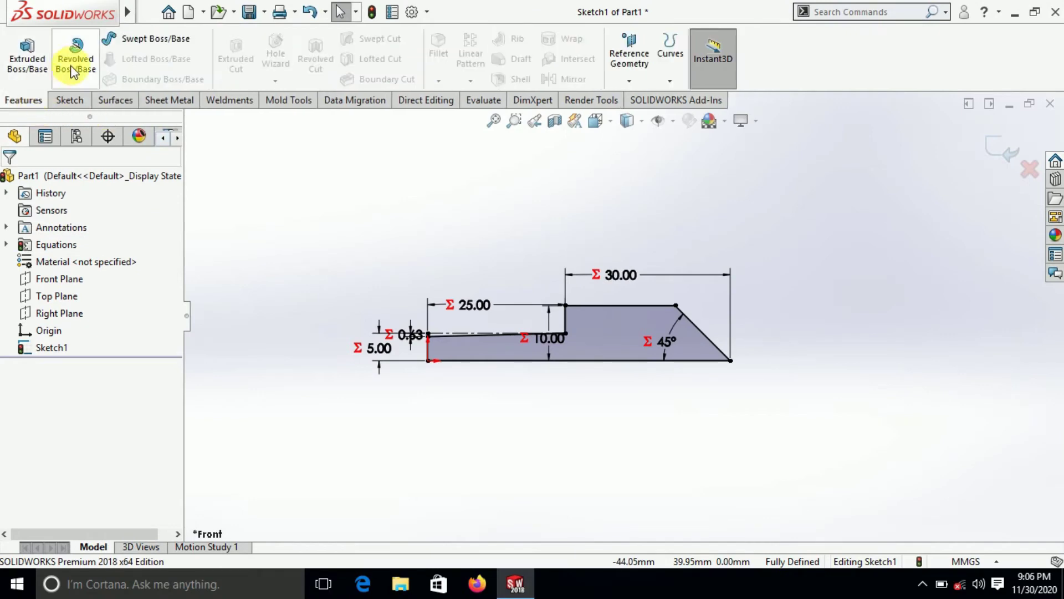
{"action": "left_click", "coordinate": [78, 66]}
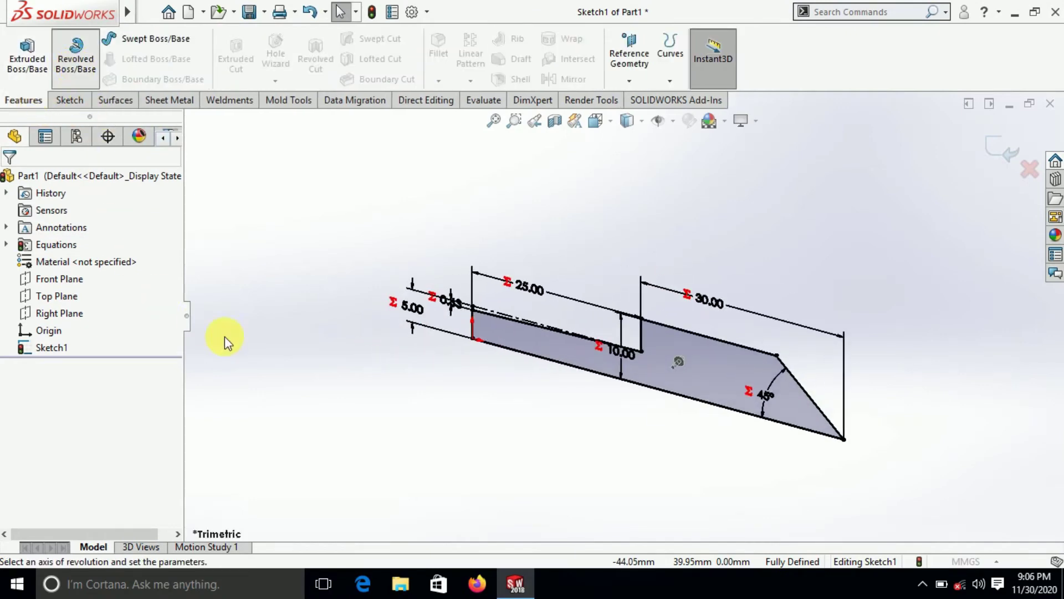
{"action": "left_click", "coordinate": [541, 362]}
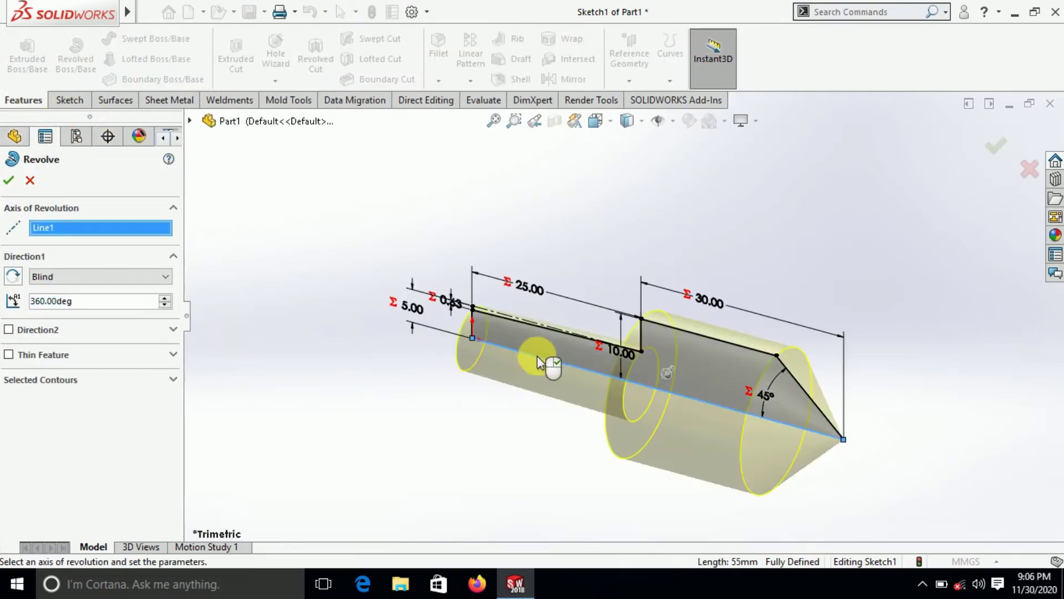
{"action": "left_click", "coordinate": [9, 180]}
{"action": "left_click", "coordinate": [283, 226]}
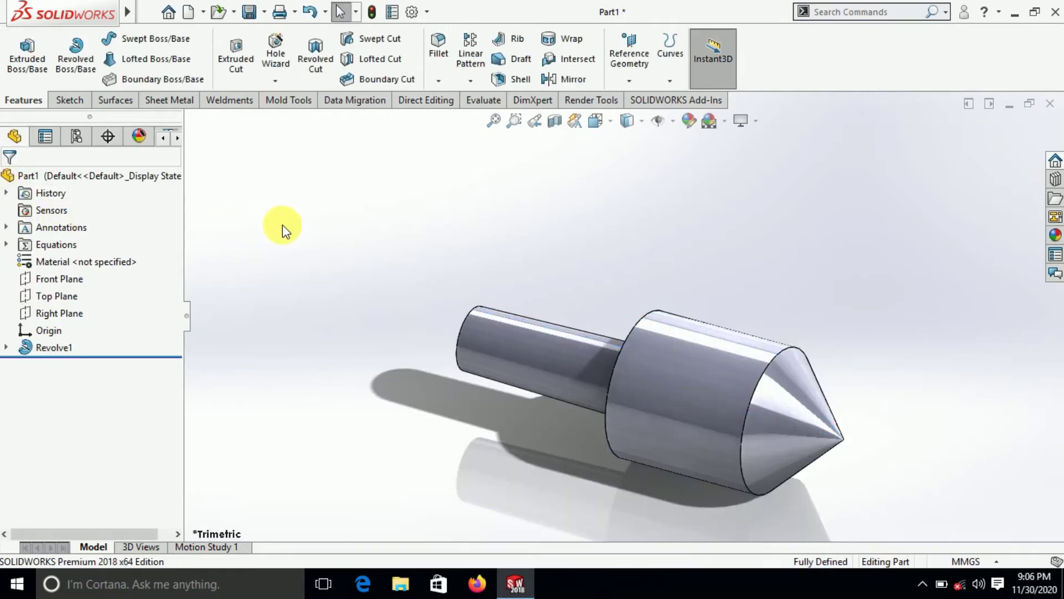
{"action": "left_click", "coordinate": [36, 277]}
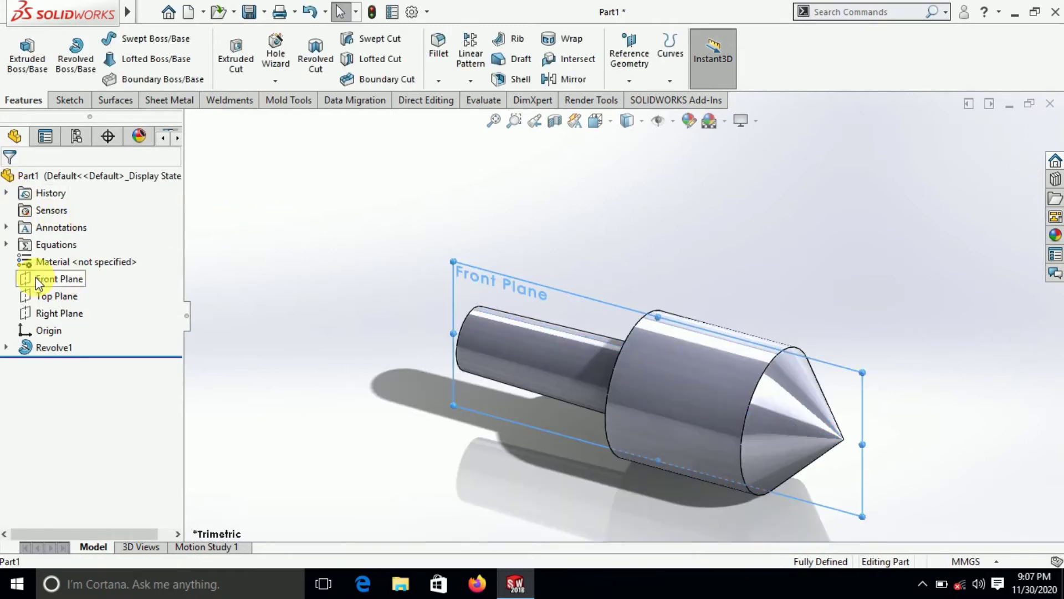
Step: Create reference plane Plane1 at a 10.00 mm offset from the Front Plane
{"action": "left_click", "coordinate": [629, 80]}
{"action": "left_click", "coordinate": [637, 100]}
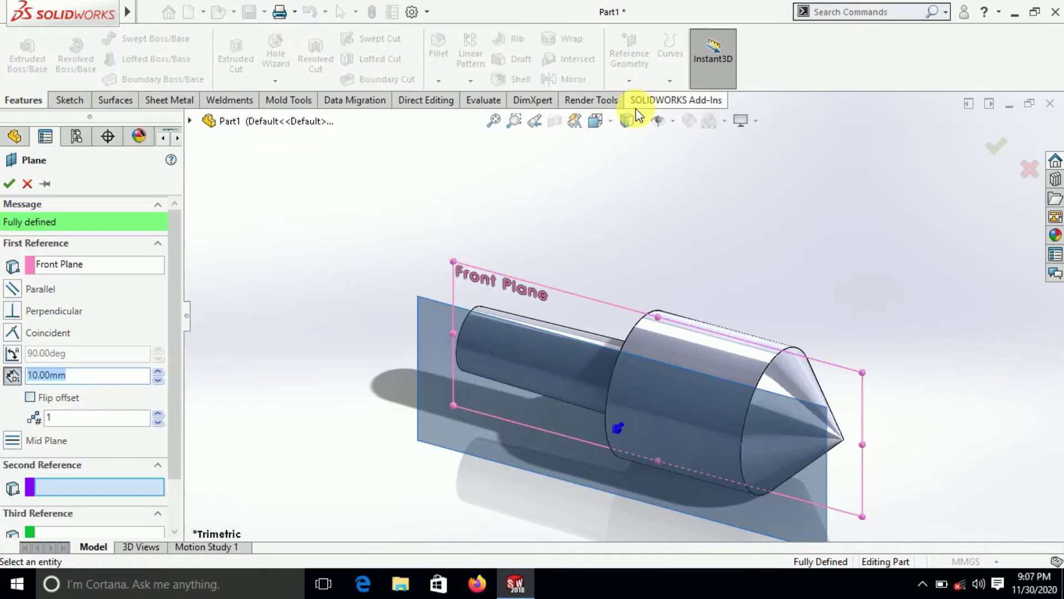
{"action": "left_click", "coordinate": [12, 184]}
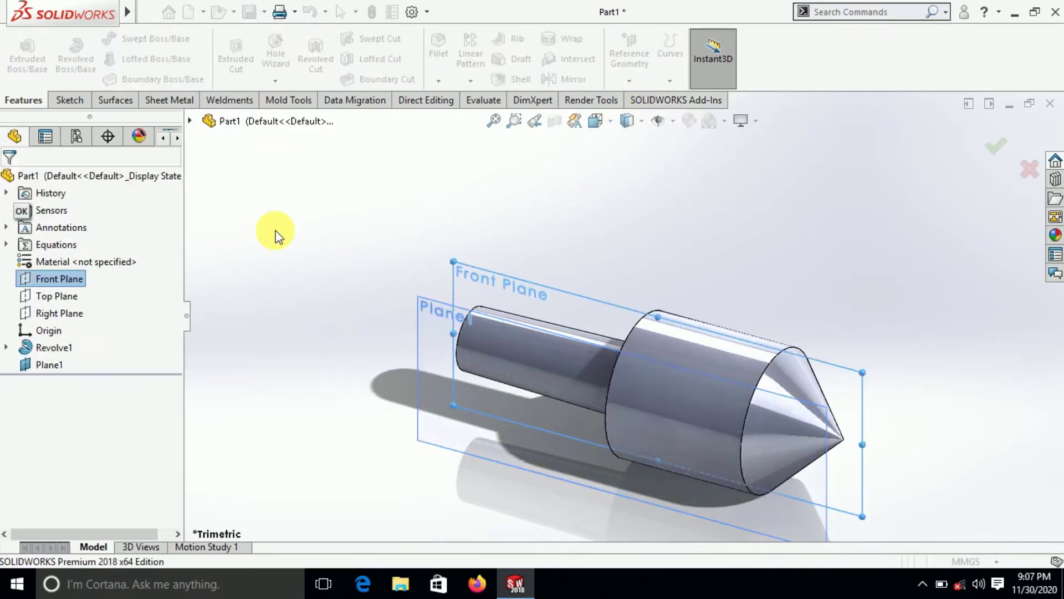
{"action": "left_click", "coordinate": [484, 444]}
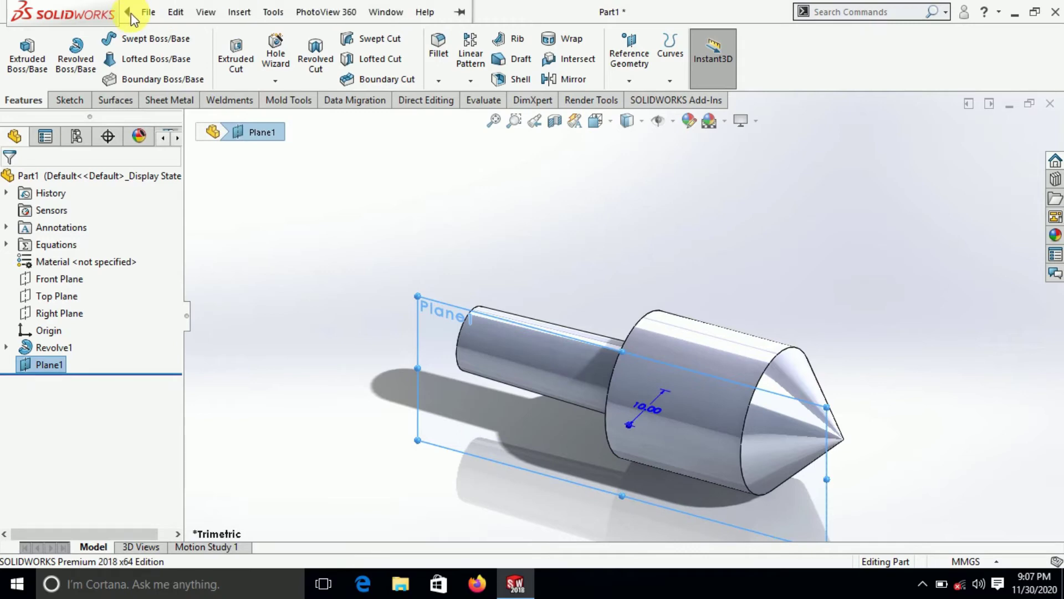
{"action": "left_click", "coordinate": [271, 17]}
Step: Drive Plane1's D1 offset with the equation "Wen Dia"/2 (1.25 mm) and apply it
{"action": "left_click", "coordinate": [311, 492]}
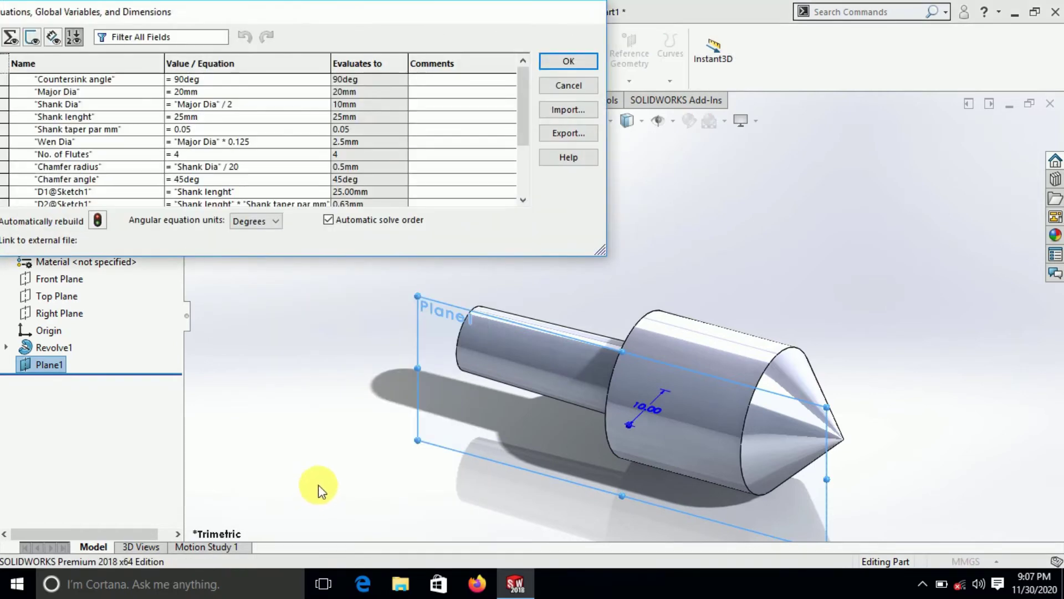
{"action": "left_click", "coordinate": [523, 201]}
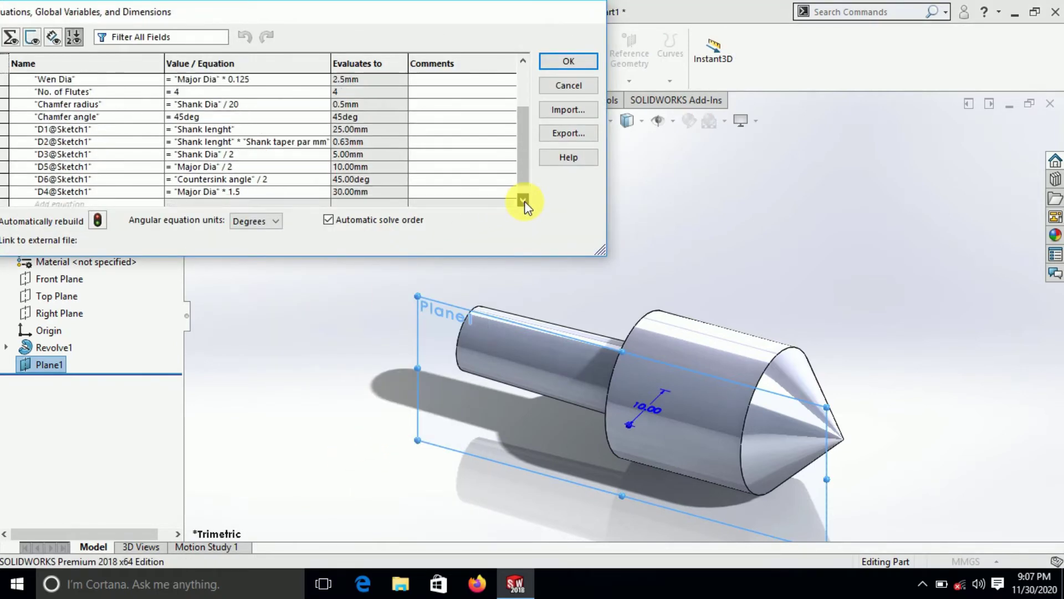
{"action": "left_click", "coordinate": [522, 201]}
{"action": "left_click", "coordinate": [83, 191]}
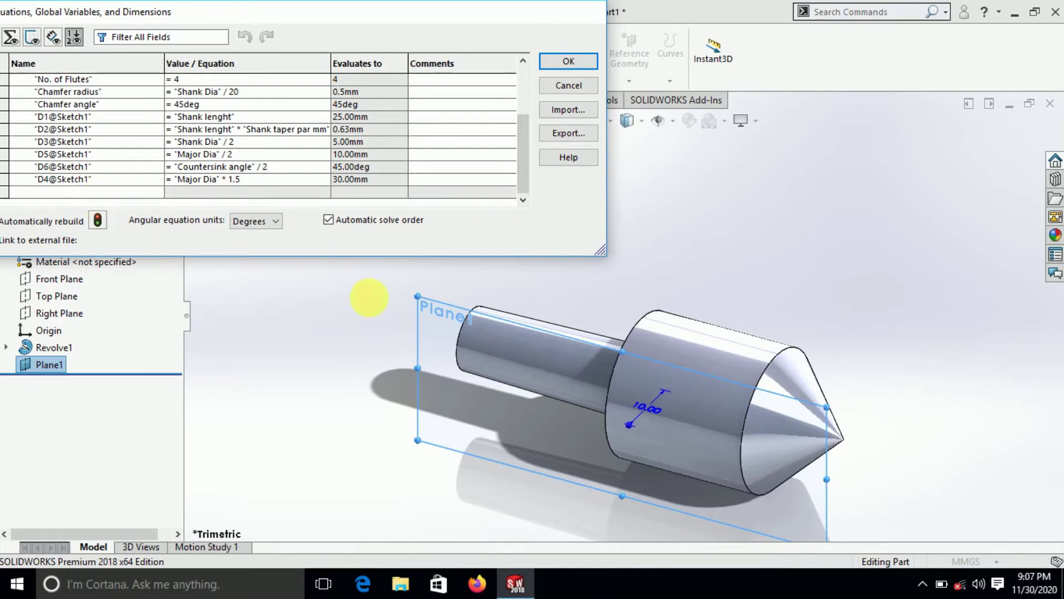
{"action": "left_click", "coordinate": [653, 405]}
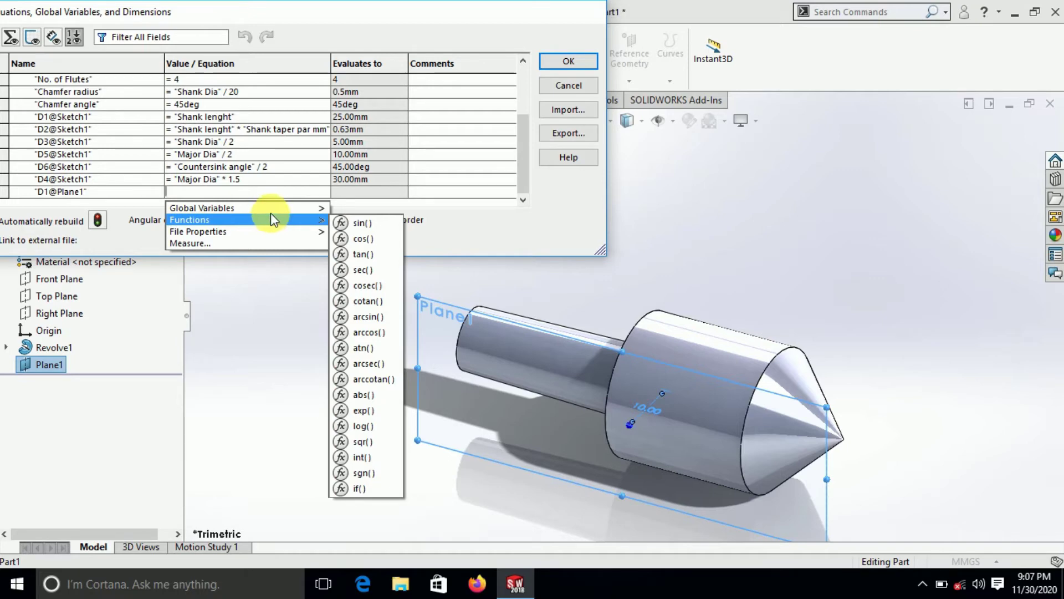
{"action": "mouse_move", "coordinate": [202, 208]}
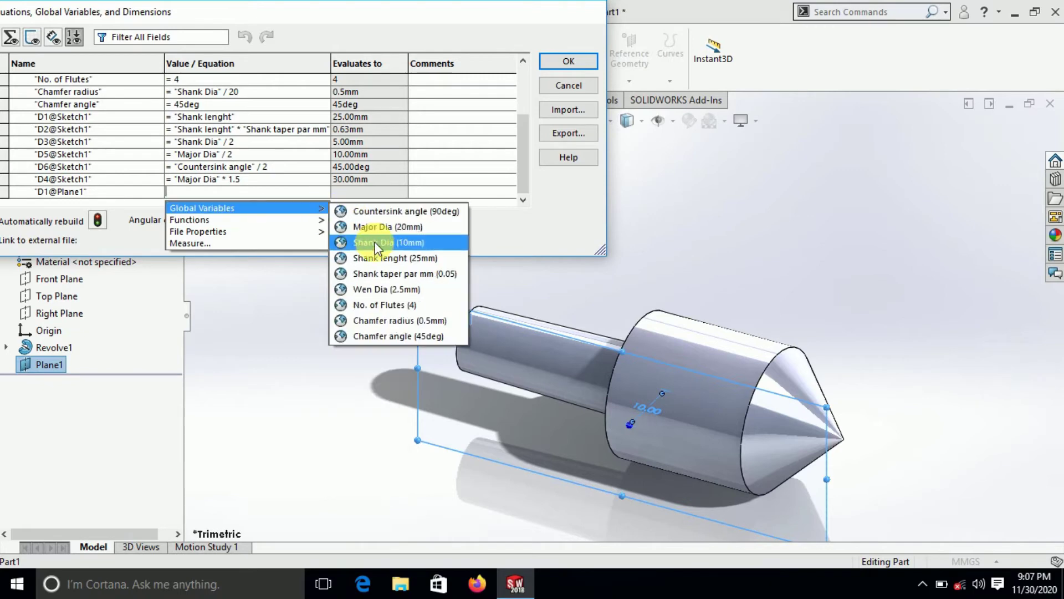
{"action": "left_click", "coordinate": [385, 289]}
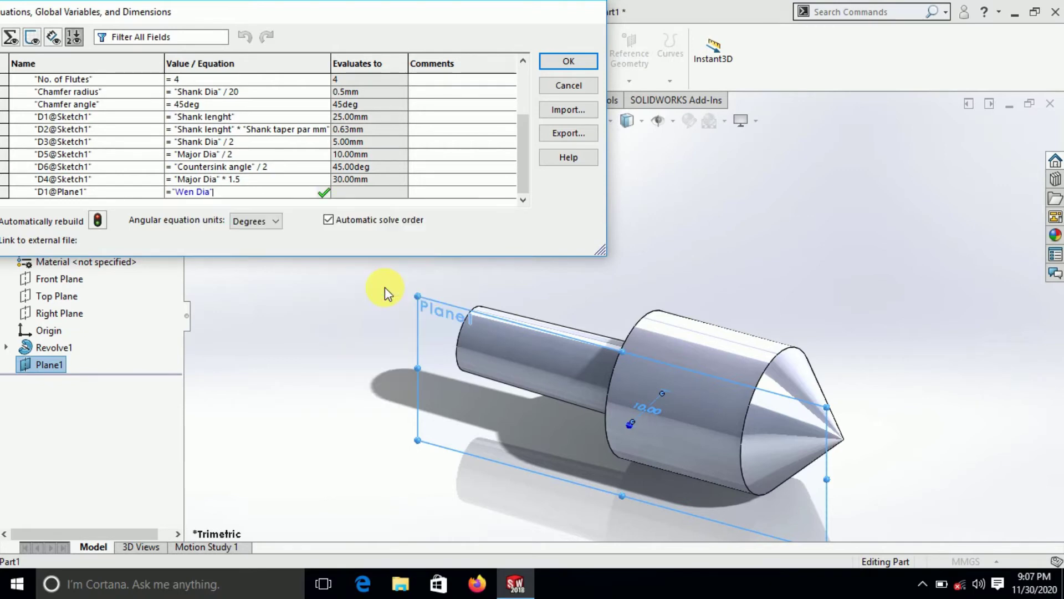
{"action": "type", "text": "/"}
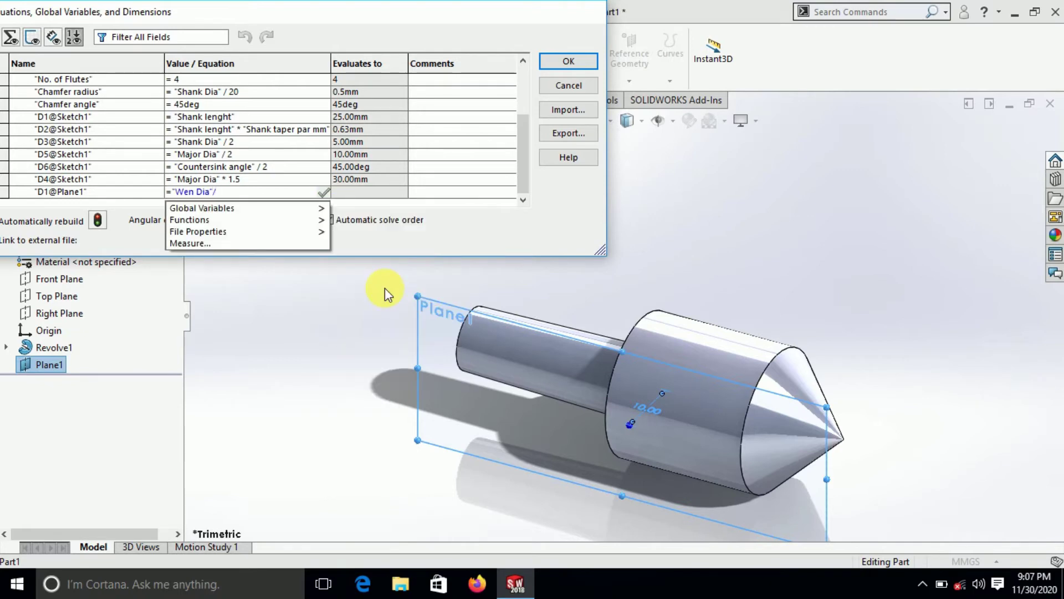
{"action": "type", "text": "2"}
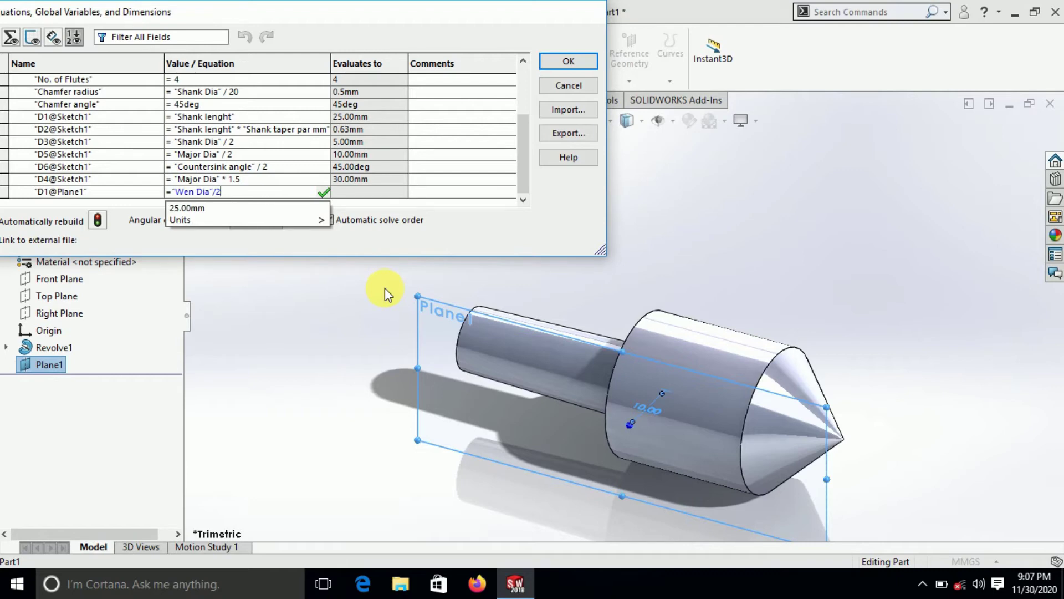
{"action": "key", "text": "Return"}
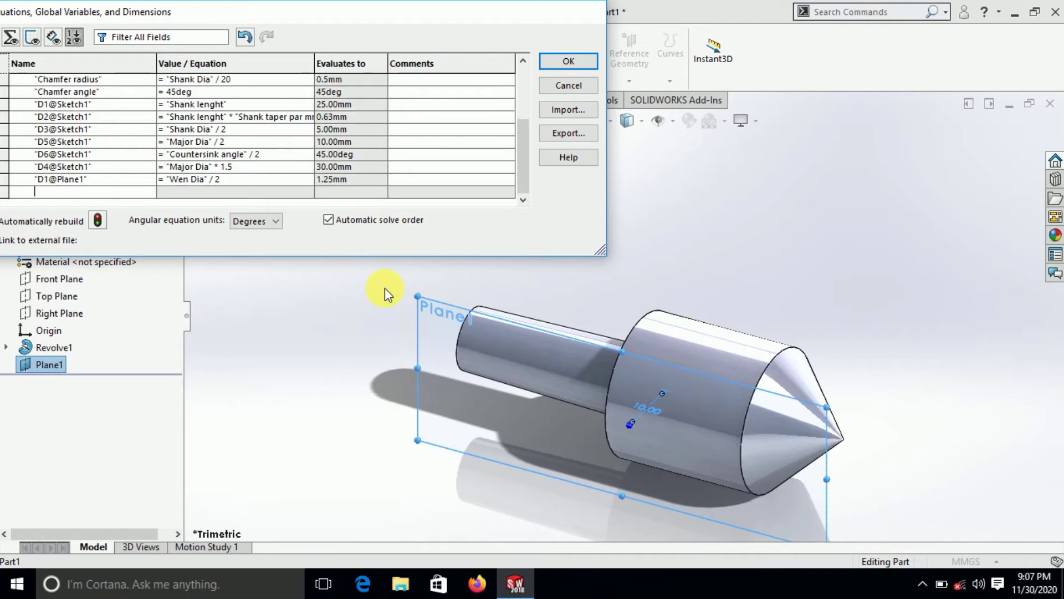
{"action": "left_click", "coordinate": [571, 61]}
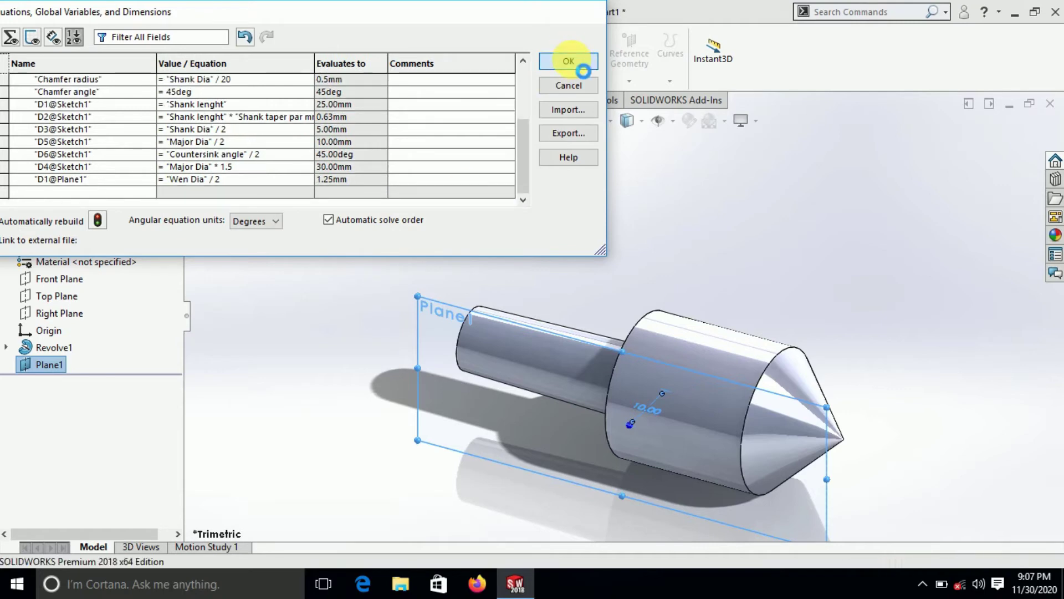
Step: Start a new sketch on Plane1, viewed normal to the plane
{"action": "left_click", "coordinate": [67, 101]}
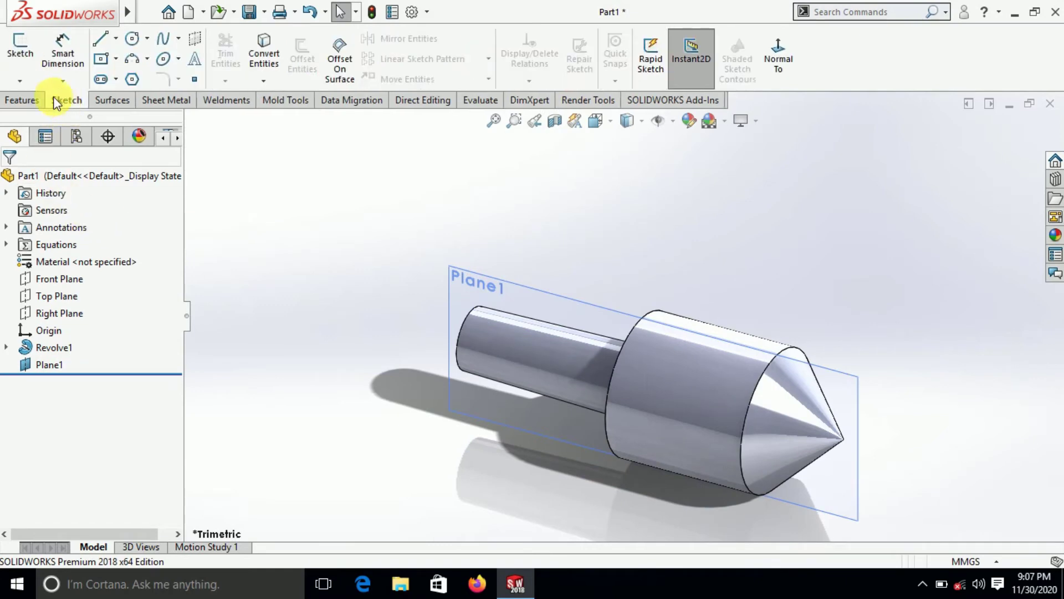
{"action": "left_click", "coordinate": [18, 55]}
{"action": "left_click", "coordinate": [523, 413]}
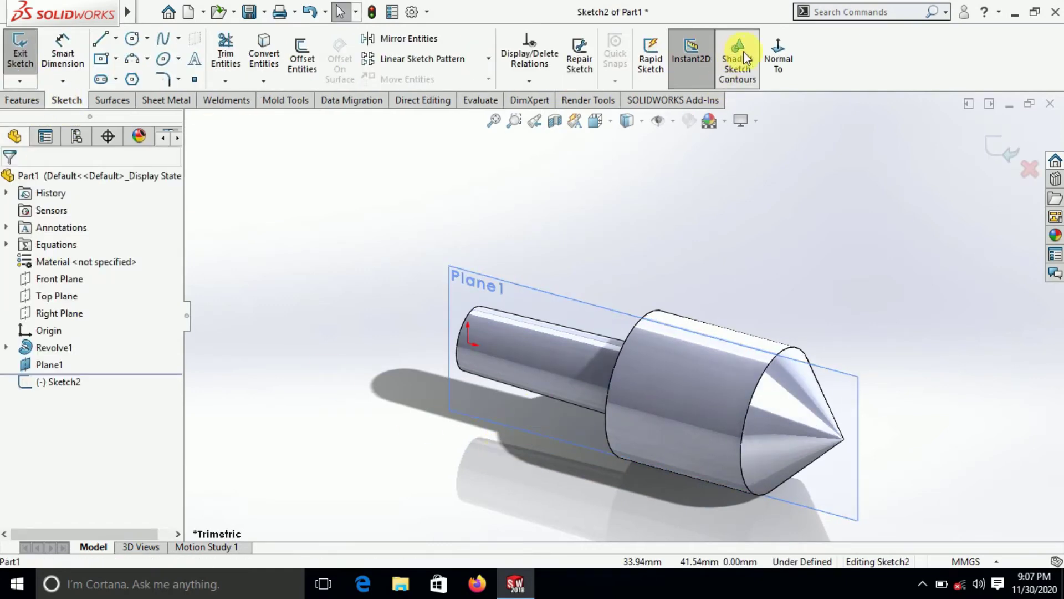
{"action": "left_click", "coordinate": [776, 55]}
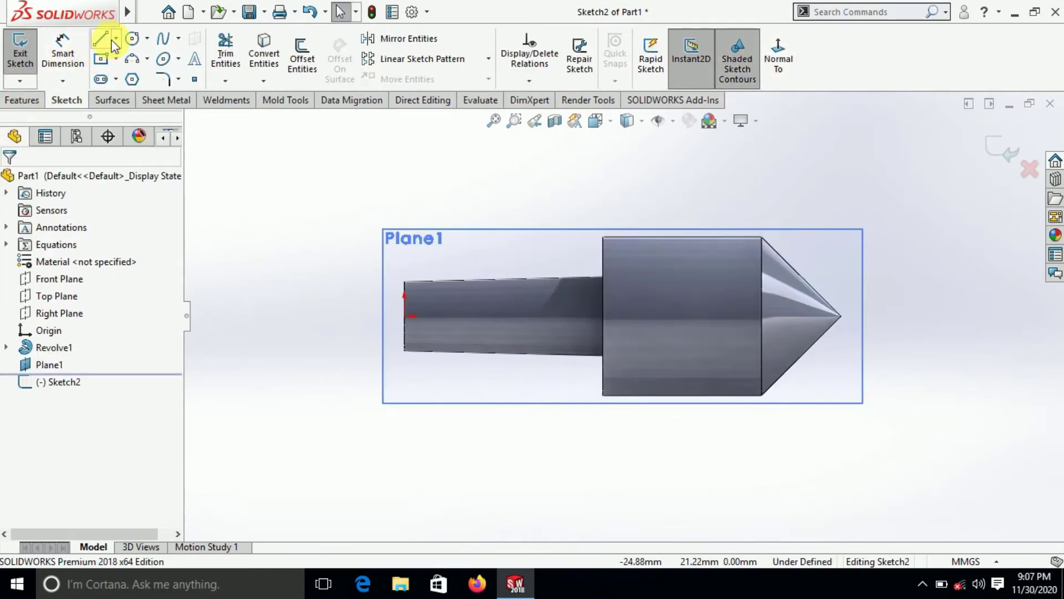
Step: Draw a centerline along the bit's axis from the shank end to the cone tip
{"action": "left_click", "coordinate": [114, 39]}
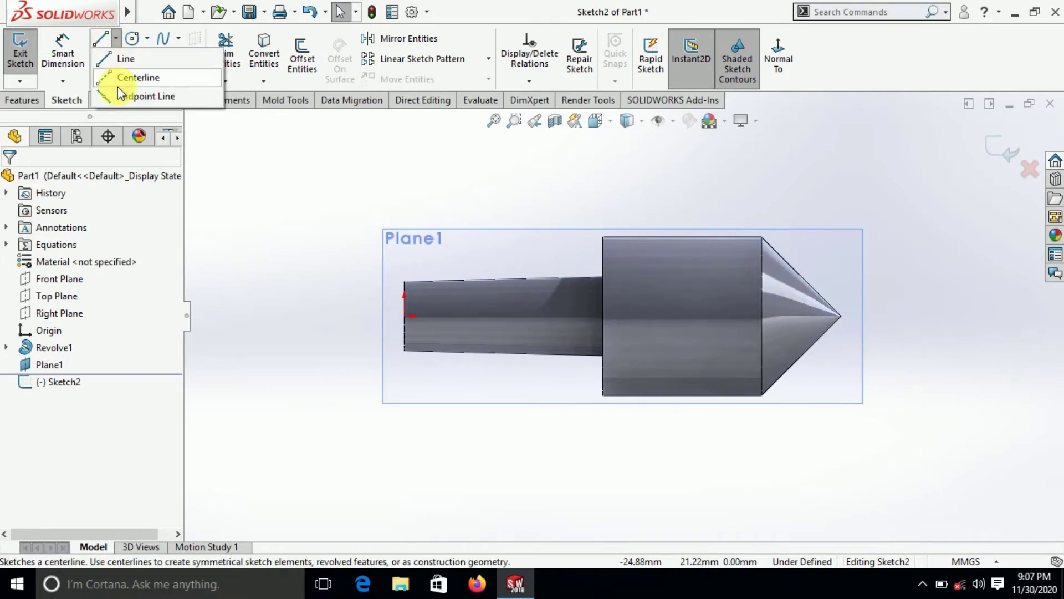
{"action": "left_click", "coordinate": [117, 78]}
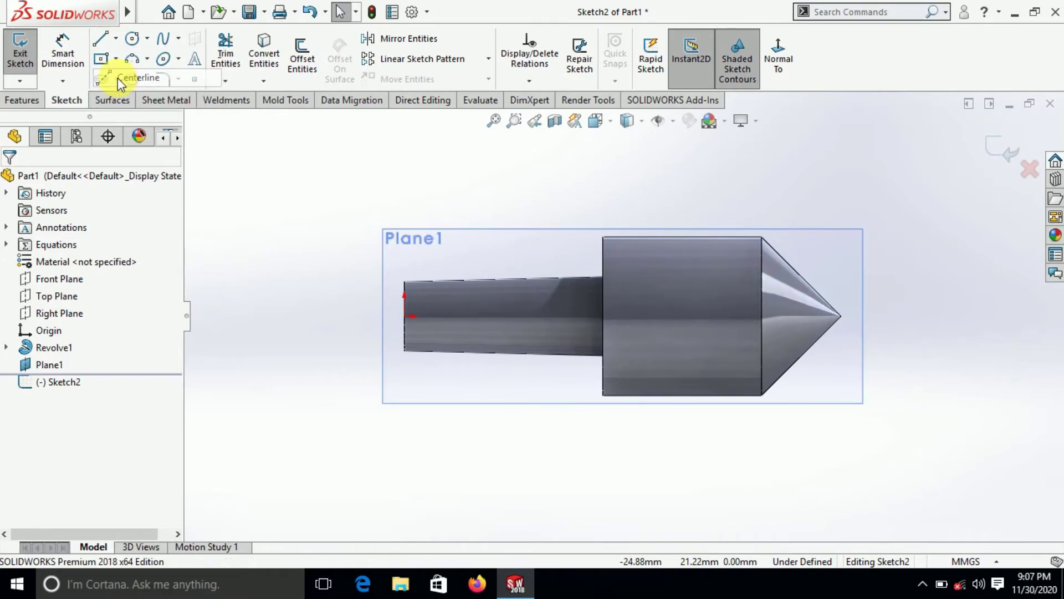
{"action": "left_click", "coordinate": [411, 316]}
{"action": "left_click", "coordinate": [849, 317]}
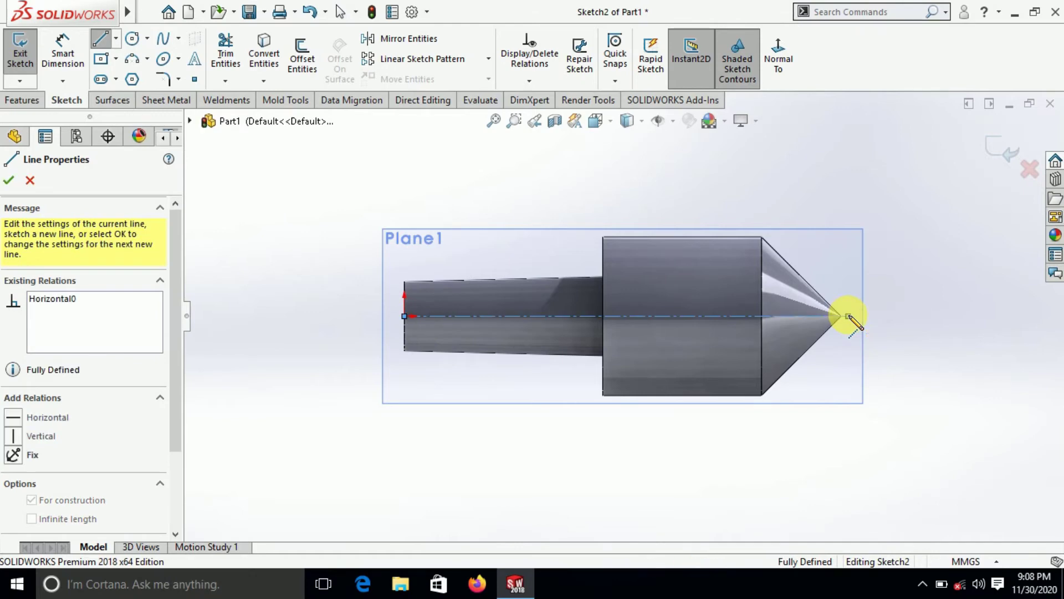
{"action": "right_click", "coordinate": [902, 270]}
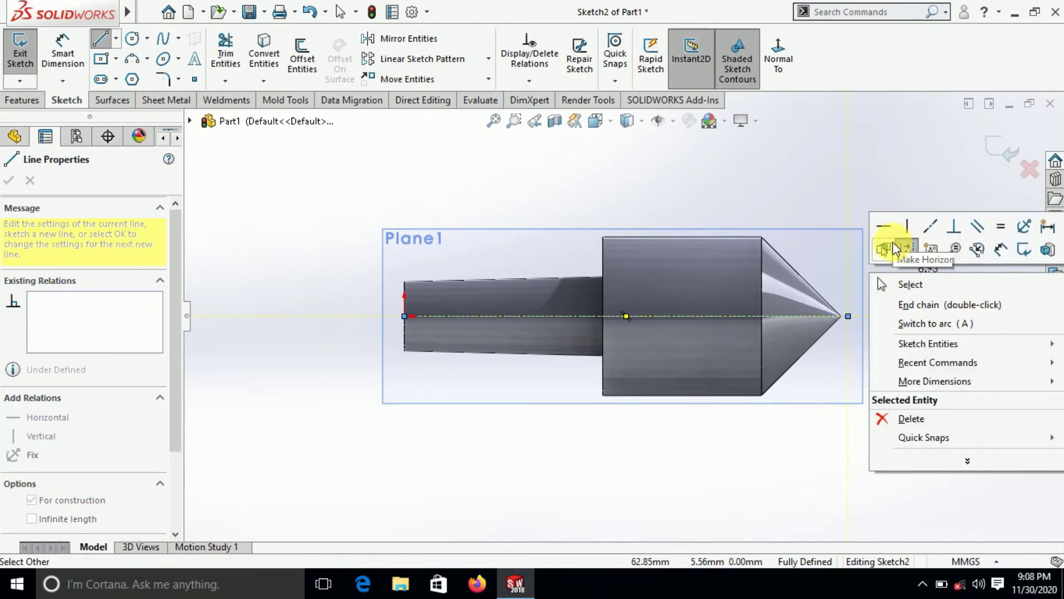
{"action": "left_click", "coordinate": [892, 289]}
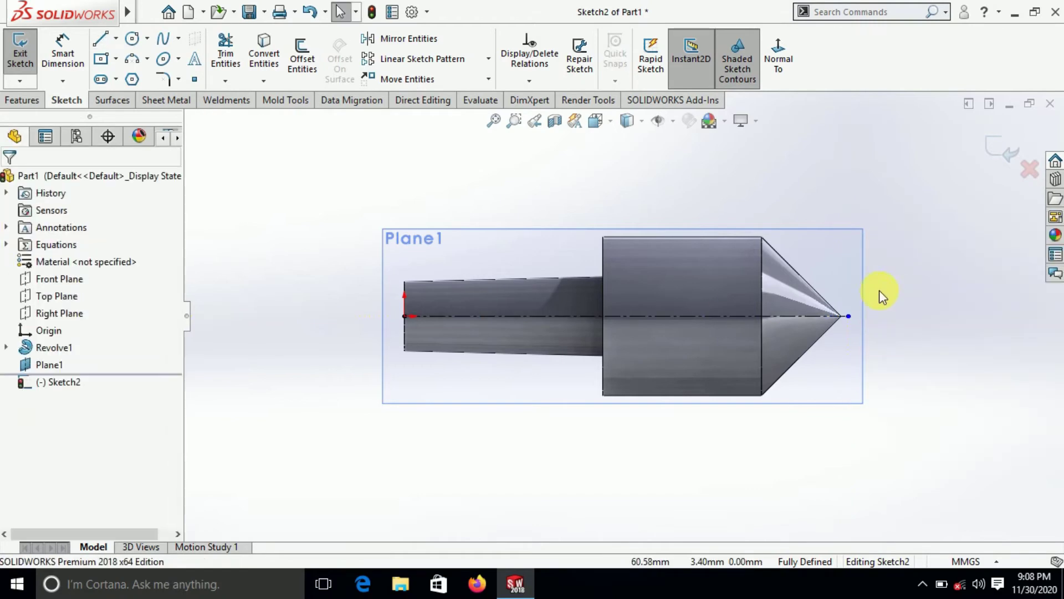
Step: Draw a closed flute profile from the cone tip: vertical and horizontal lines plus an arc, with corners merged
{"action": "left_click", "coordinate": [149, 11]}
{"action": "left_click", "coordinate": [100, 39]}
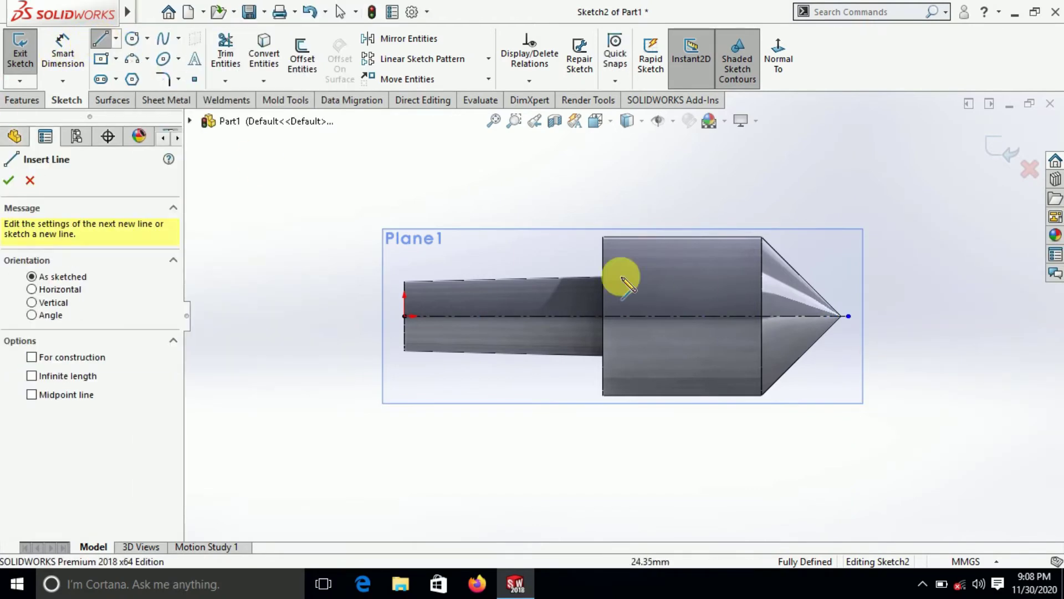
{"action": "left_click", "coordinate": [848, 316]}
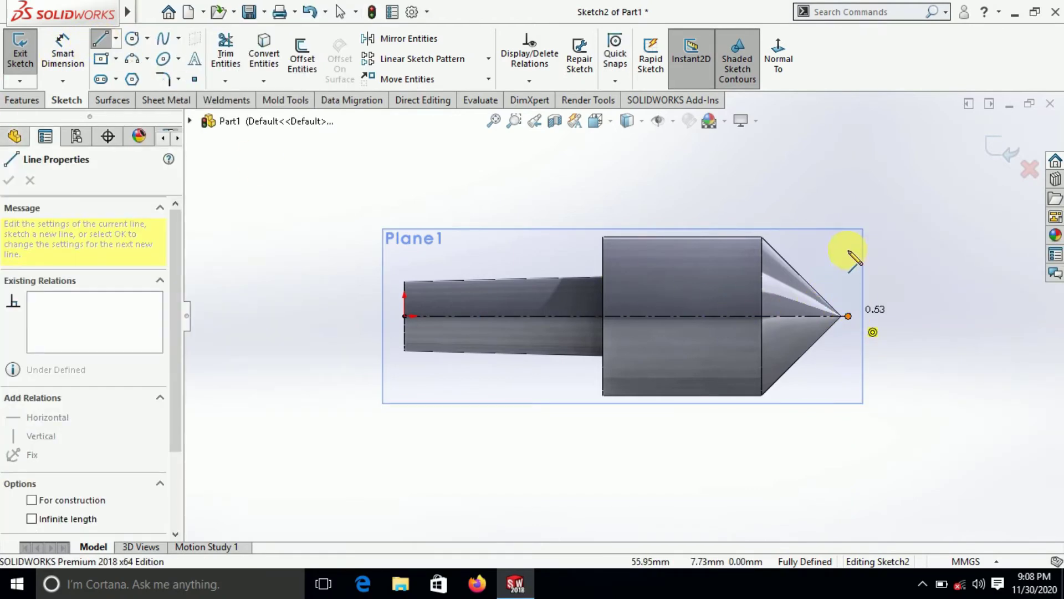
{"action": "left_click", "coordinate": [848, 166]}
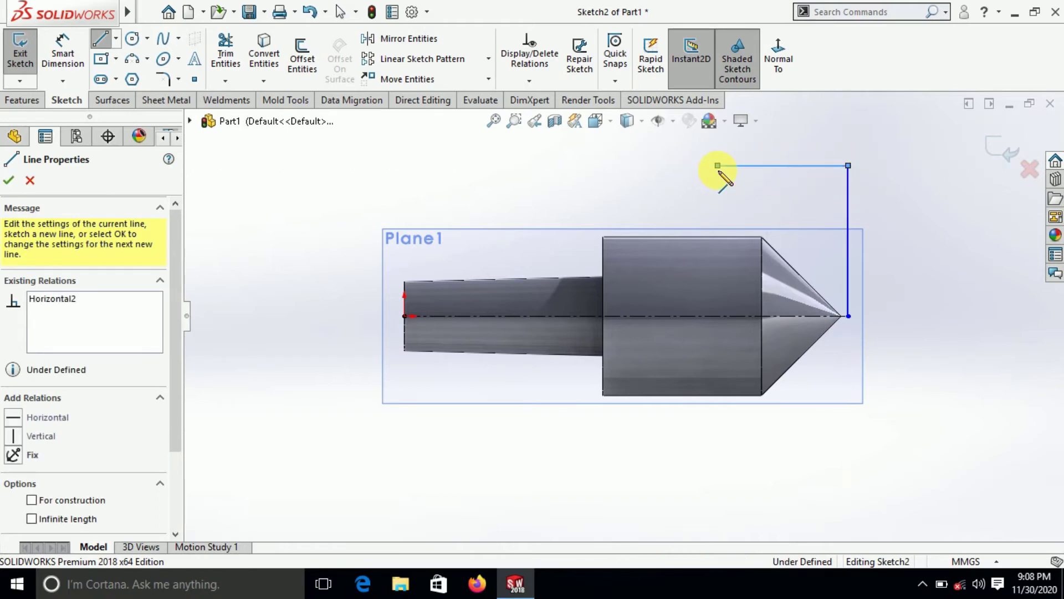
{"action": "left_click", "coordinate": [717, 165]}
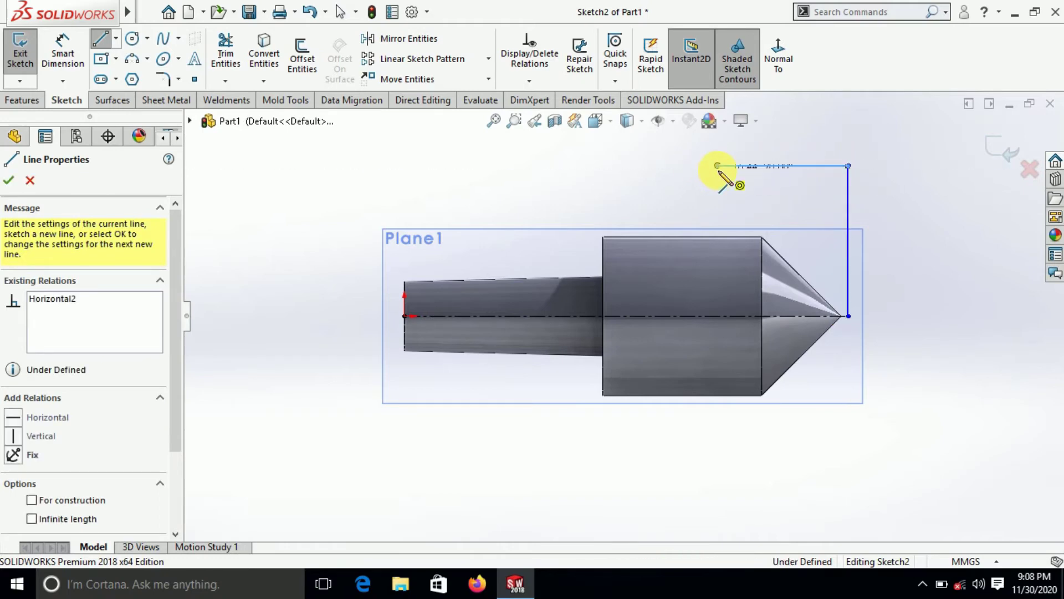
{"action": "left_click", "coordinate": [848, 316]}
{"action": "right_click", "coordinate": [920, 191]}
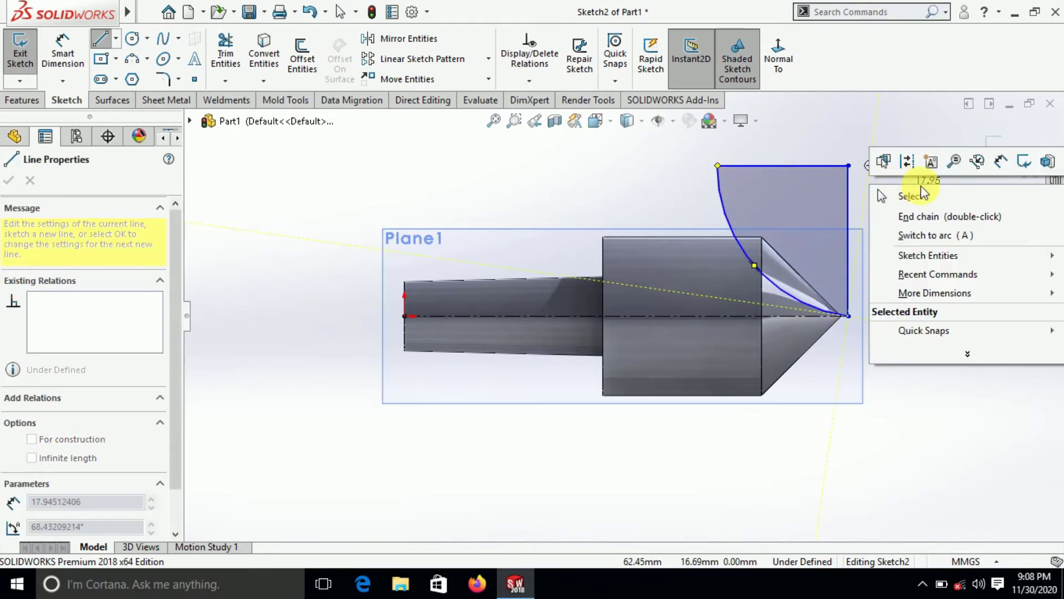
{"action": "left_click", "coordinate": [921, 194]}
{"action": "left_click_drag", "start_coordinate": [869, 166], "coordinate": [849, 165]}
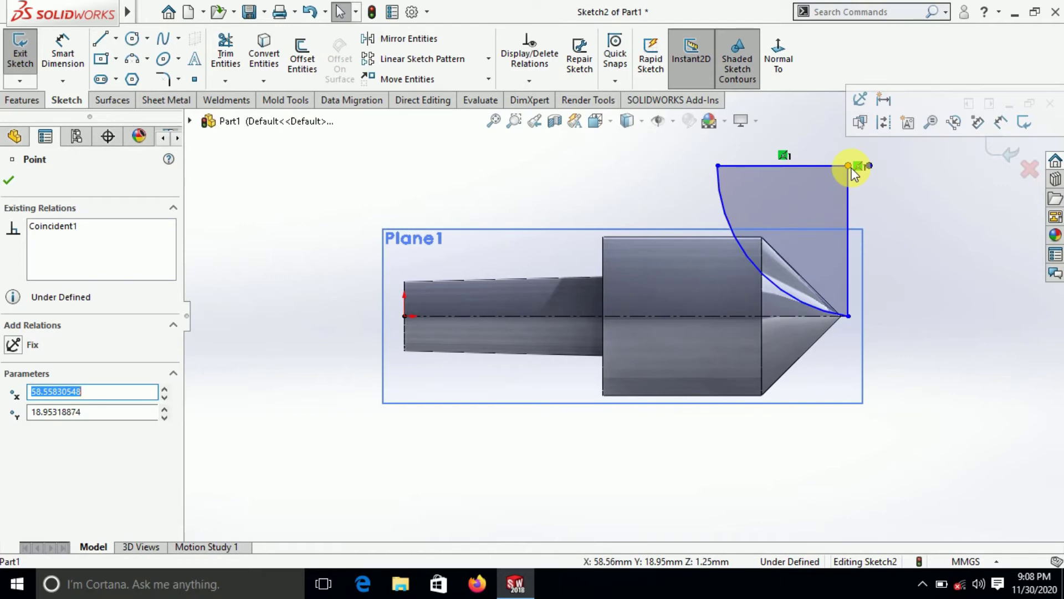
{"action": "left_click", "coordinate": [848, 165], "text": "ctrl"}
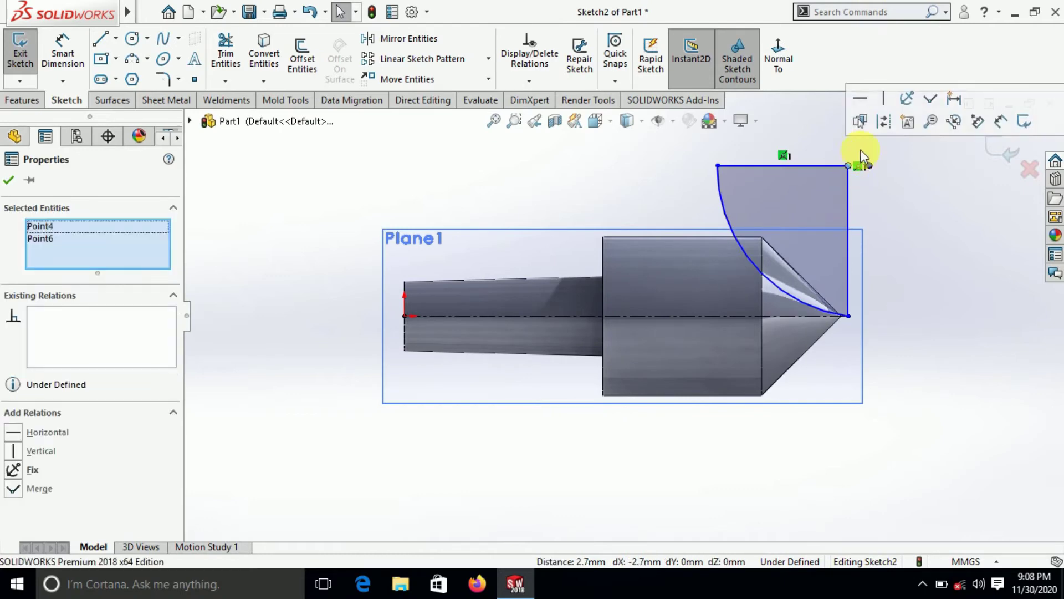
{"action": "left_click", "coordinate": [930, 97]}
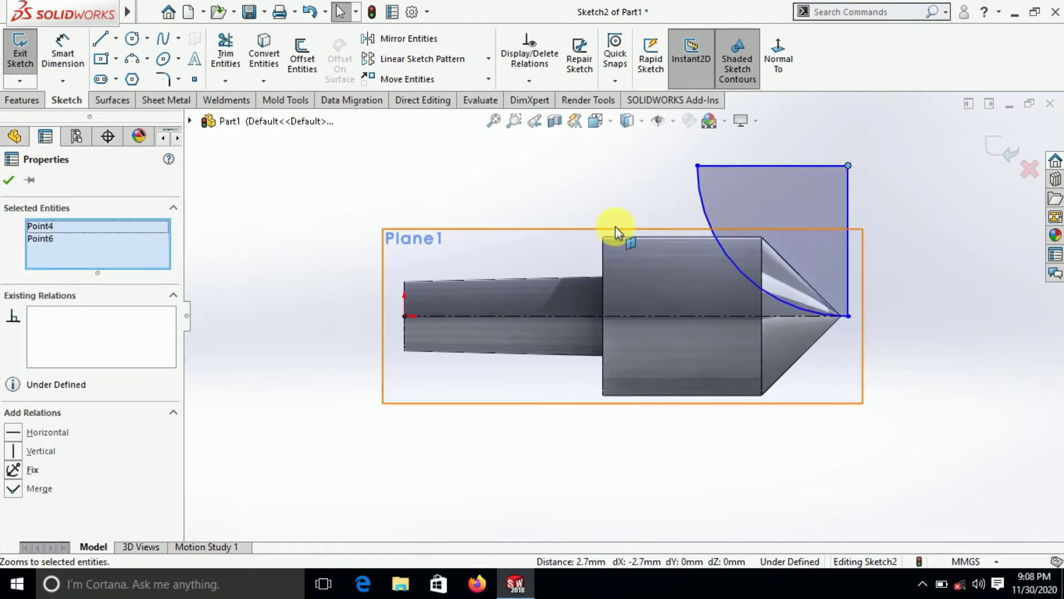
{"action": "left_click", "coordinate": [62, 53]}
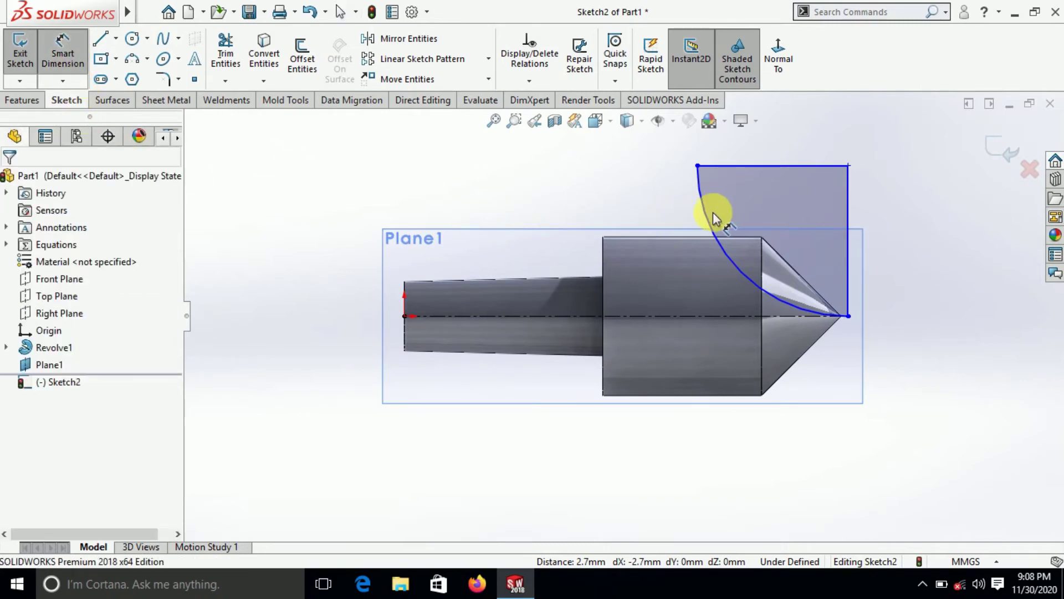
Step: Dimension the arc radius as R30 and the centerline length as 55 mm
{"action": "left_click", "coordinate": [694, 211]}
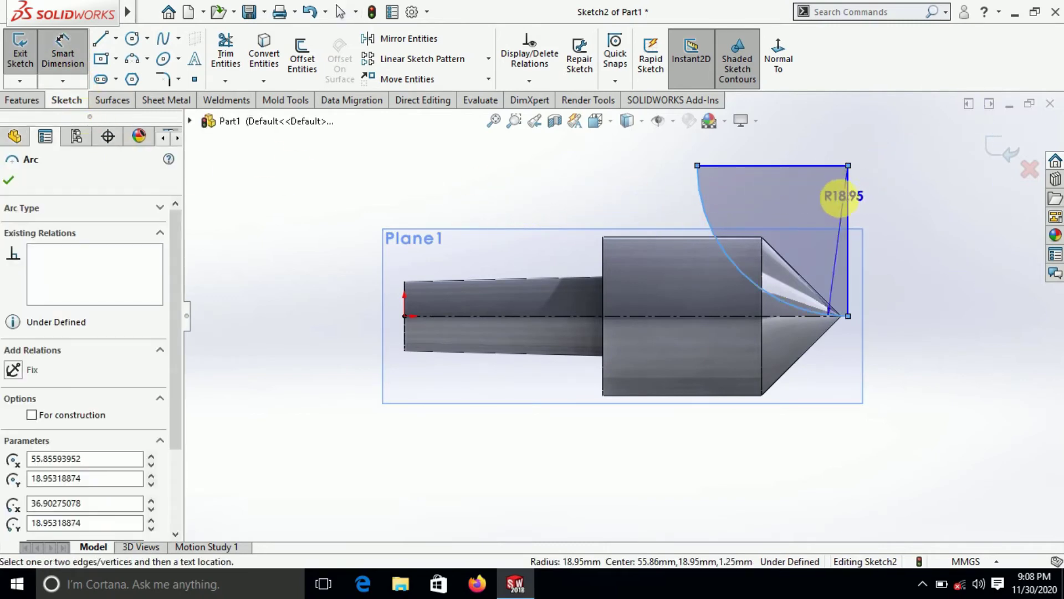
{"action": "left_click", "coordinate": [802, 202]}
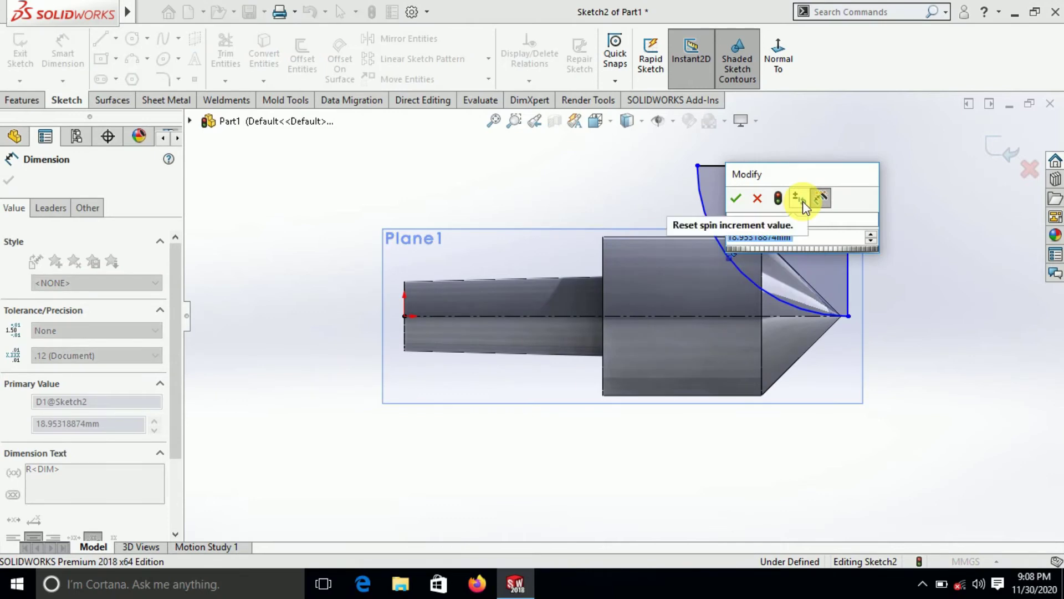
{"action": "type", "text": "30"}
{"action": "key", "text": "Return"}
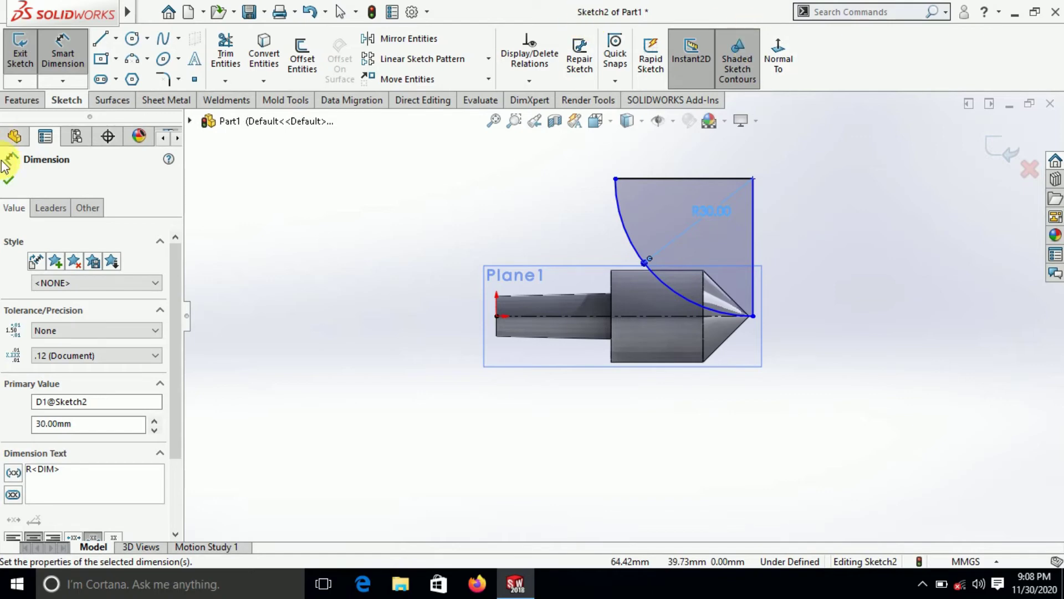
{"action": "scroll", "coordinate": [644, 305], "scroll_direction": "down", "scroll_amount": 4}
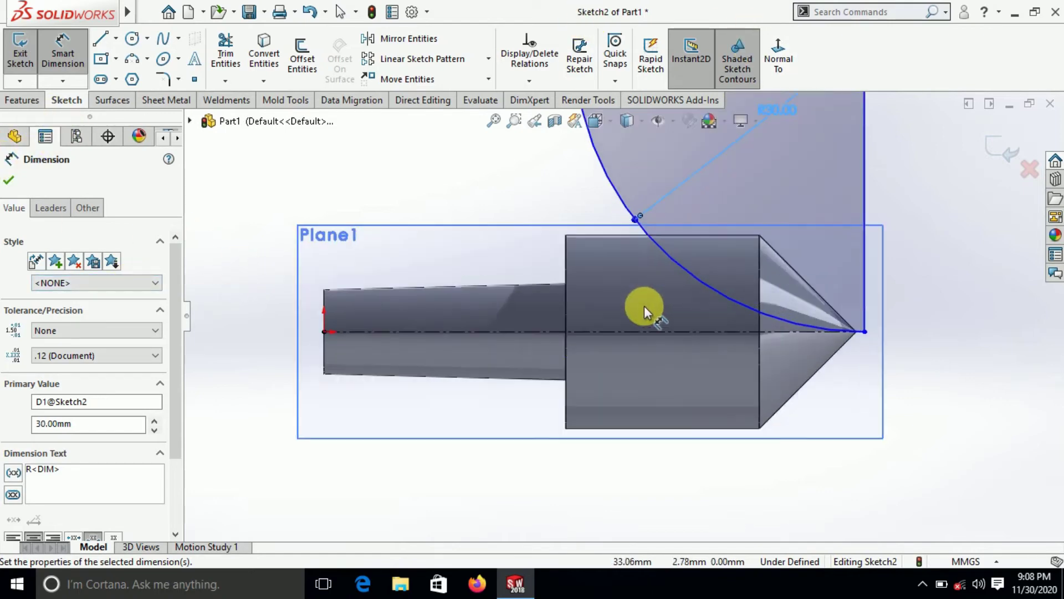
{"action": "left_click", "coordinate": [554, 332]}
{"action": "left_click", "coordinate": [560, 481]}
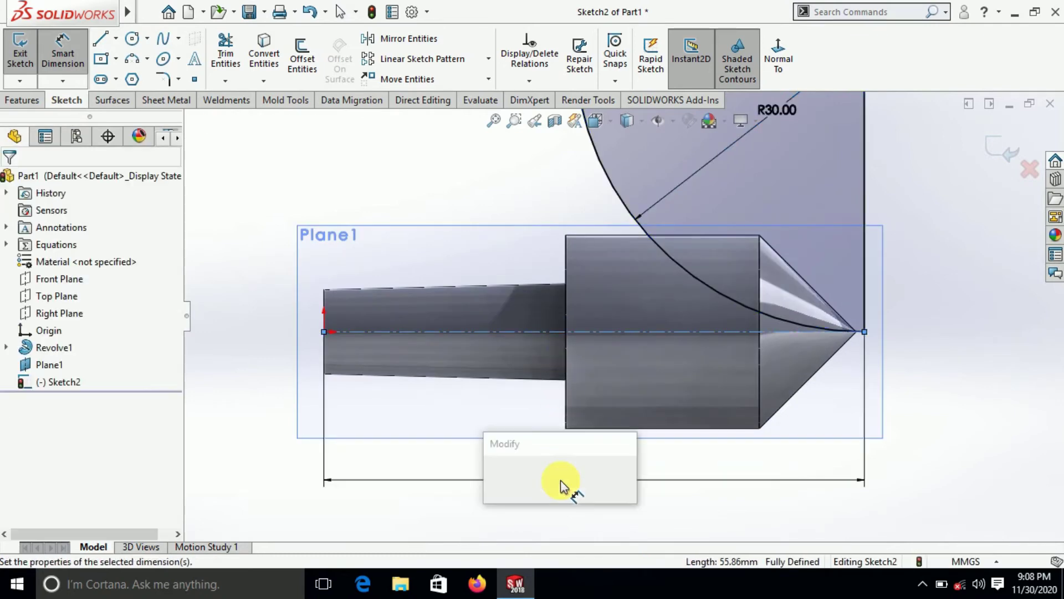
{"action": "type", "text": "55"}
{"action": "key", "text": "Return"}
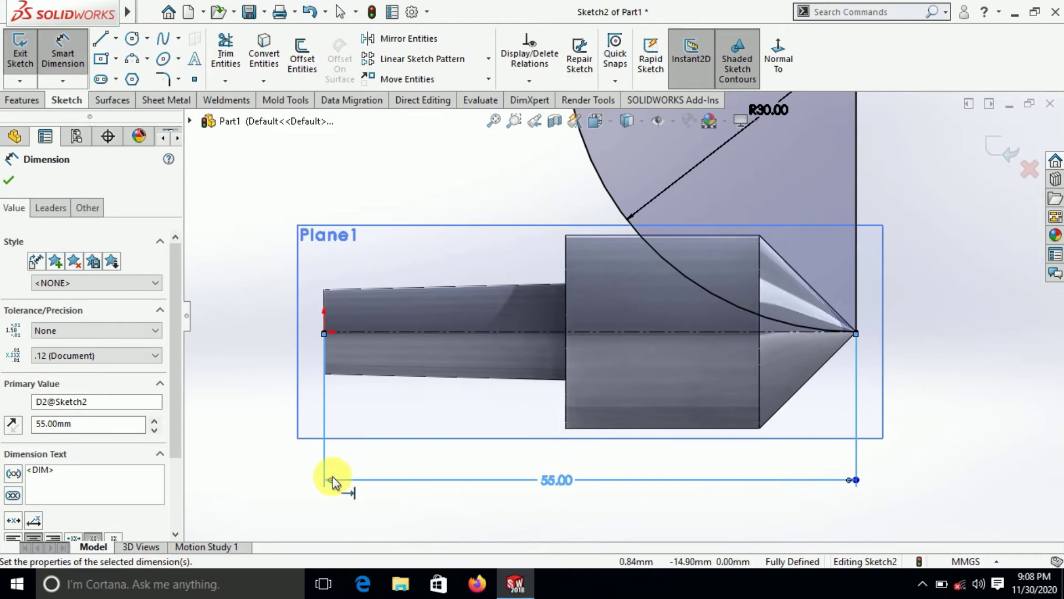
{"action": "left_click", "coordinate": [281, 200]}
{"action": "key", "text": "f"}
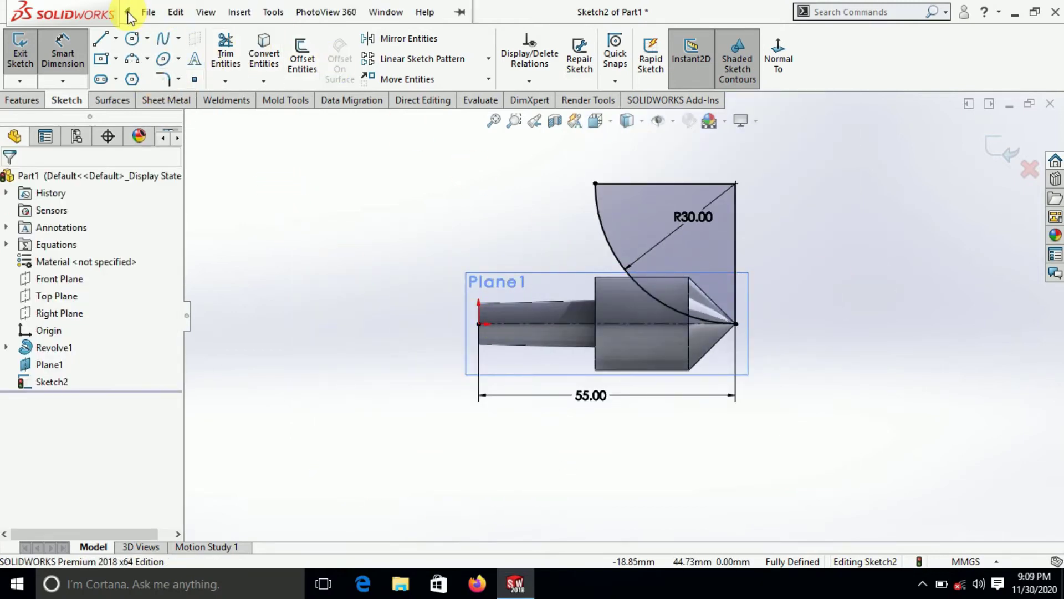
Step: Set the 55 mm length equation to "Shank lenght"+("Major Dia"*1.5), correcting the operator
{"action": "left_click", "coordinate": [239, 11]}
{"action": "mouse_move", "coordinate": [273, 11]}
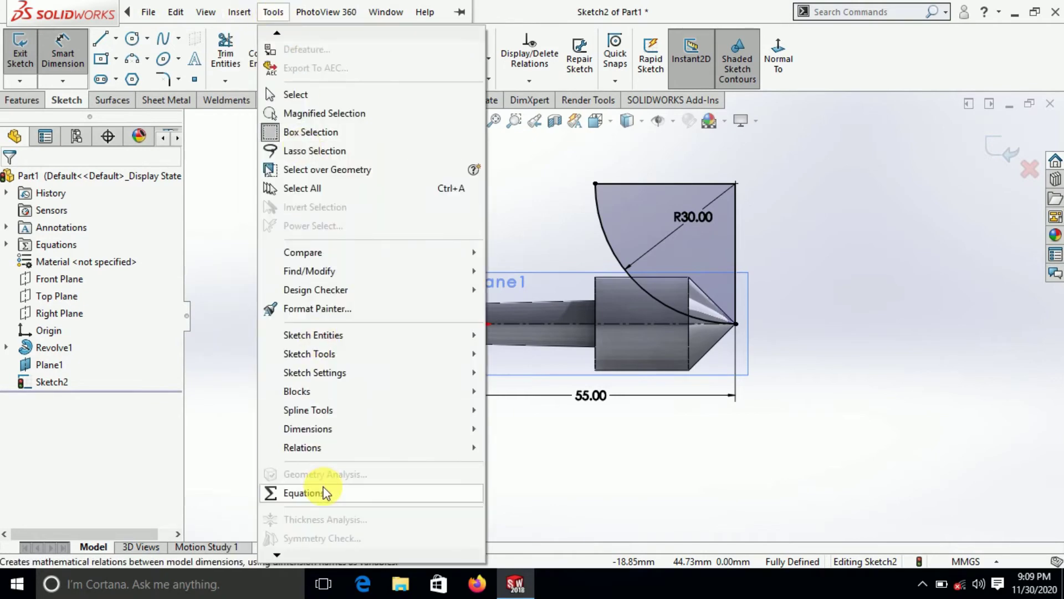
{"action": "left_click", "coordinate": [324, 492]}
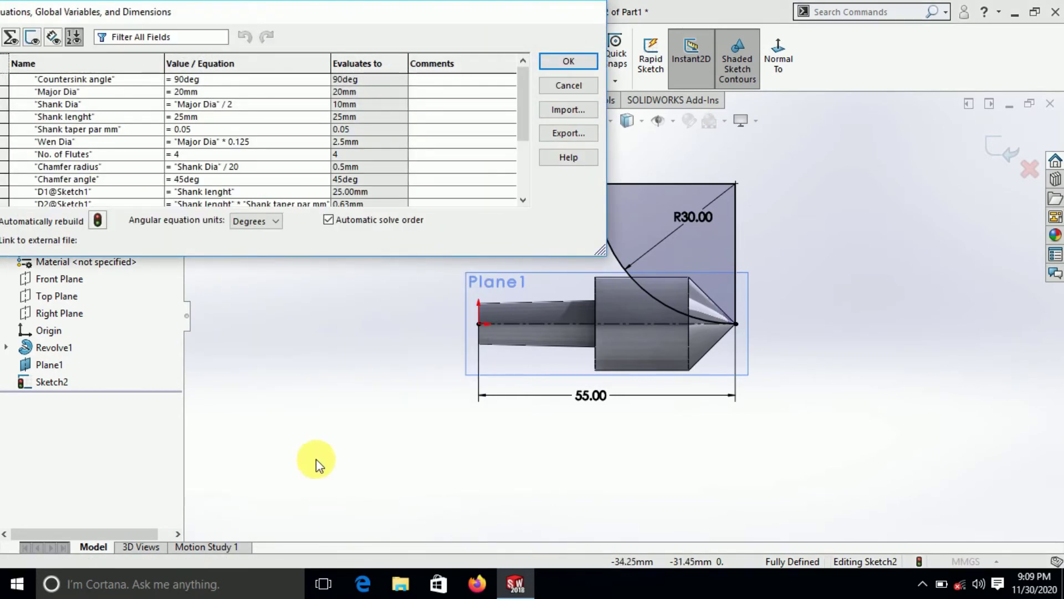
{"action": "left_click", "coordinate": [524, 201]}
{"action": "left_click", "coordinate": [524, 201]}
{"action": "left_click", "coordinate": [523, 200]}
{"action": "left_click", "coordinate": [524, 200]}
{"action": "left_click", "coordinate": [524, 201]}
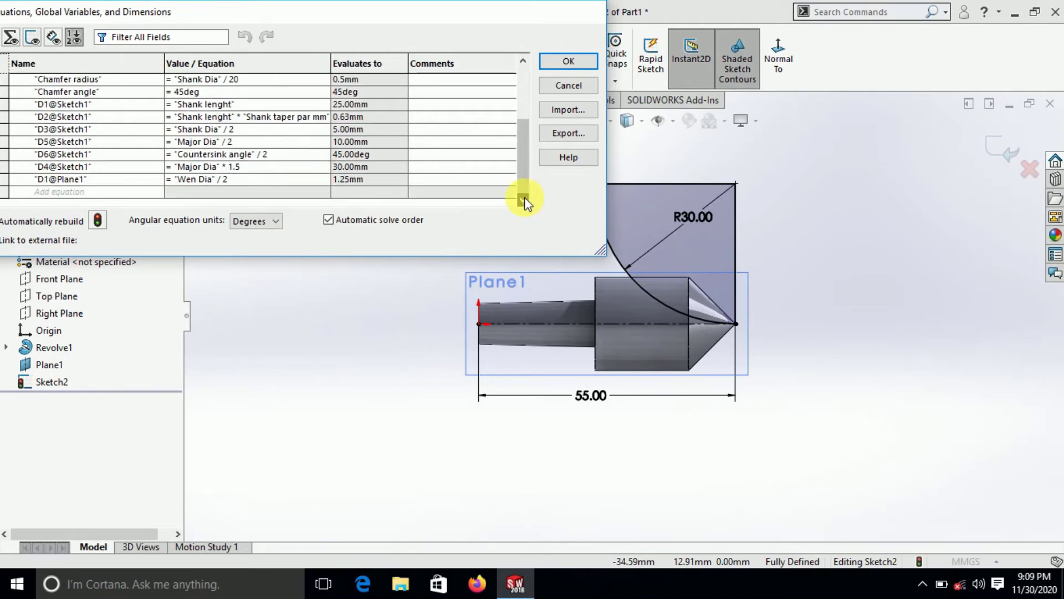
{"action": "left_click", "coordinate": [585, 396]}
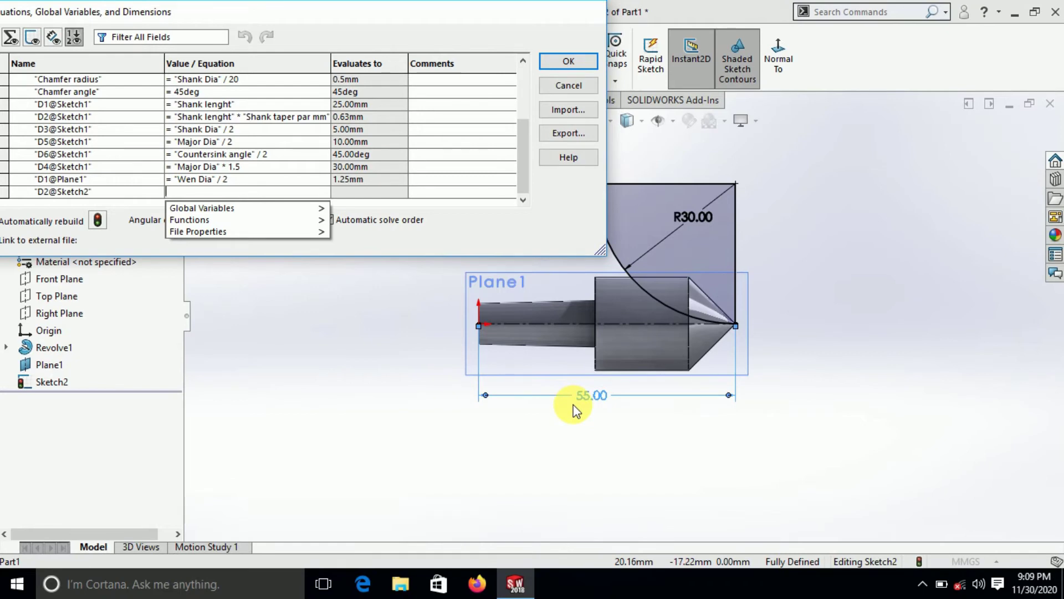
{"action": "mouse_move", "coordinate": [201, 208]}
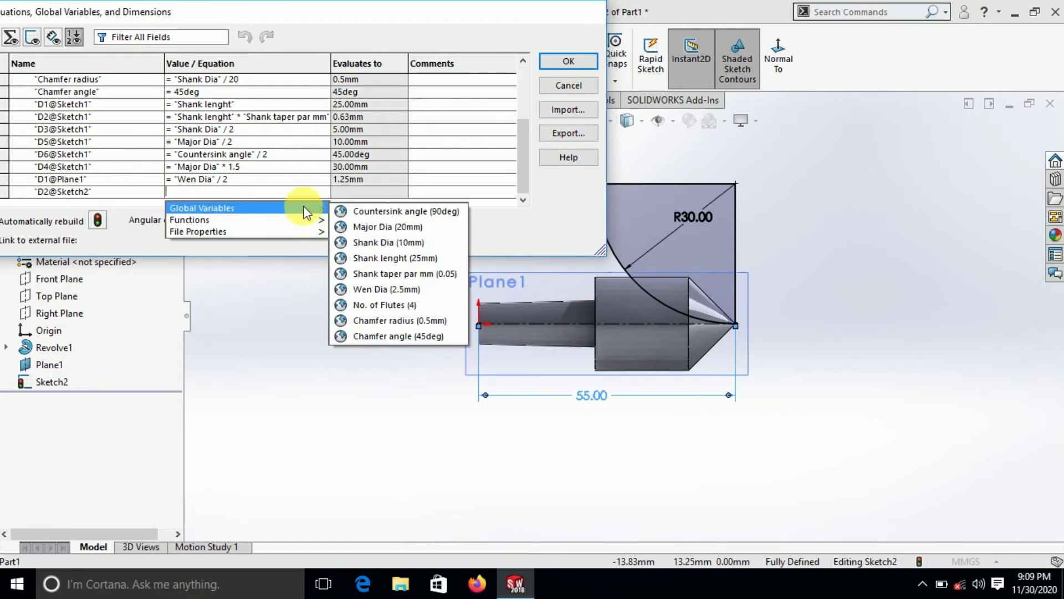
{"action": "left_click", "coordinate": [394, 256]}
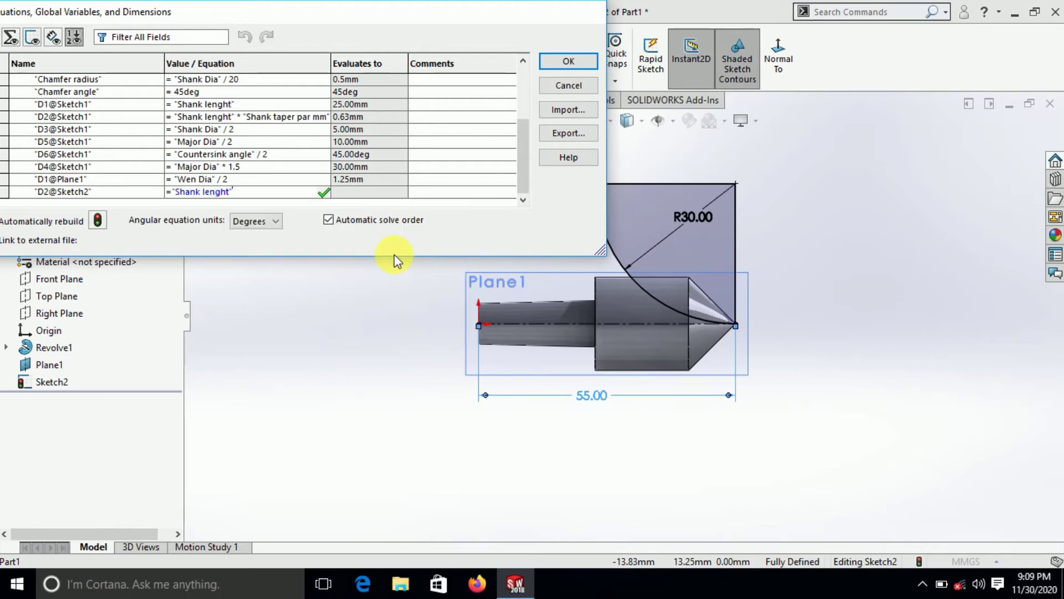
{"action": "type", "text": "*"}
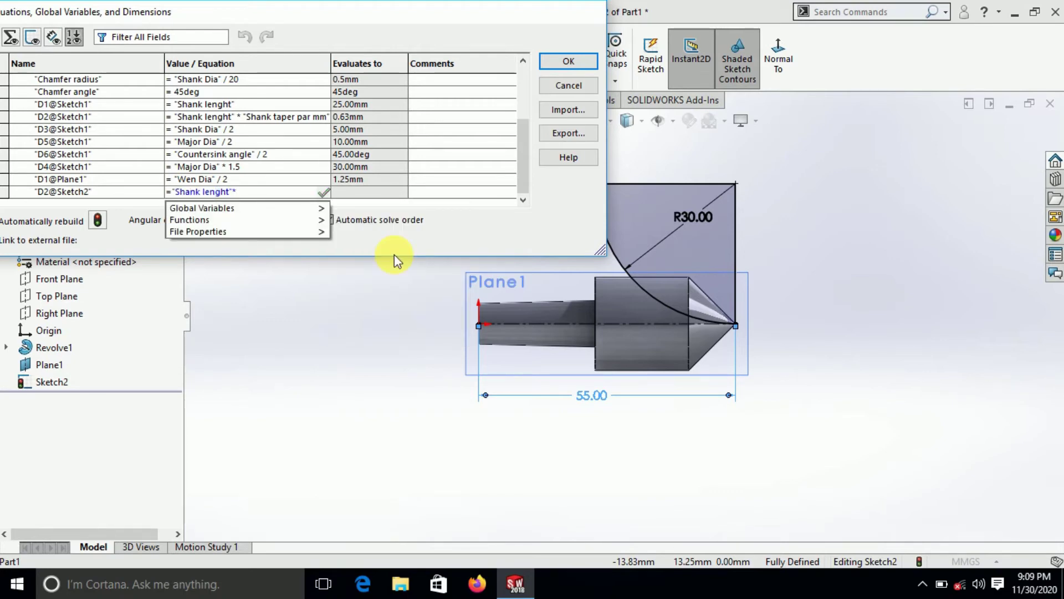
{"action": "type", "text": "("}
{"action": "mouse_move", "coordinate": [202, 208]}
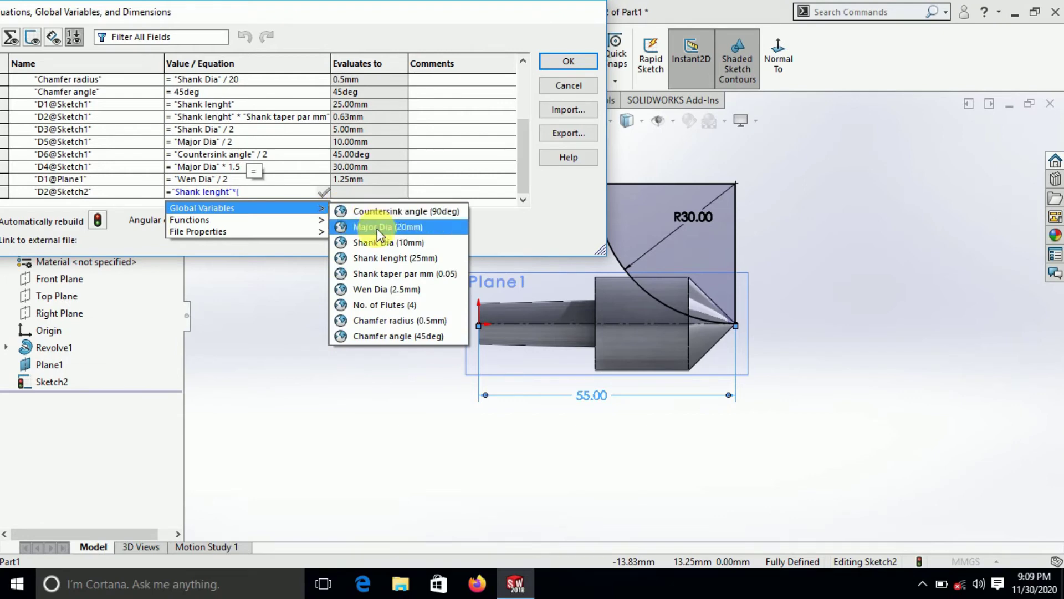
{"action": "left_click", "coordinate": [377, 227]}
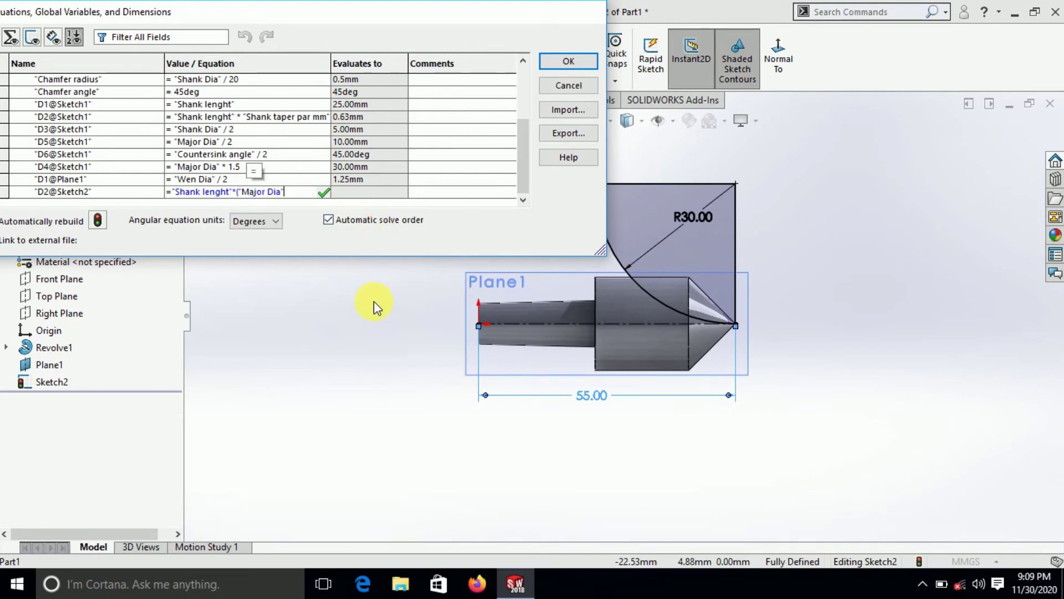
{"action": "type", "text": "*"}
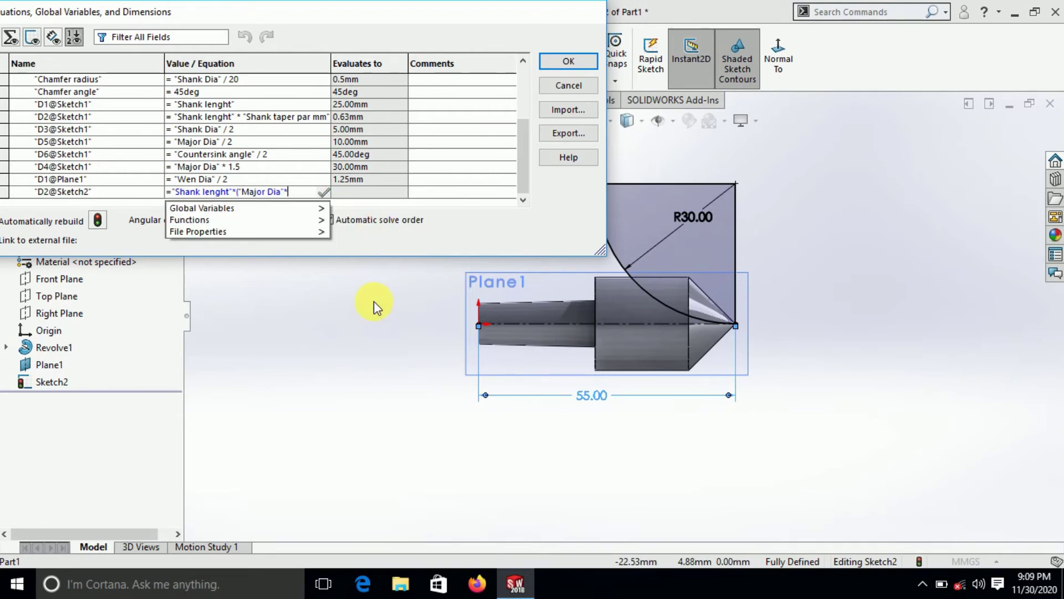
{"action": "type", "text": "1.5"}
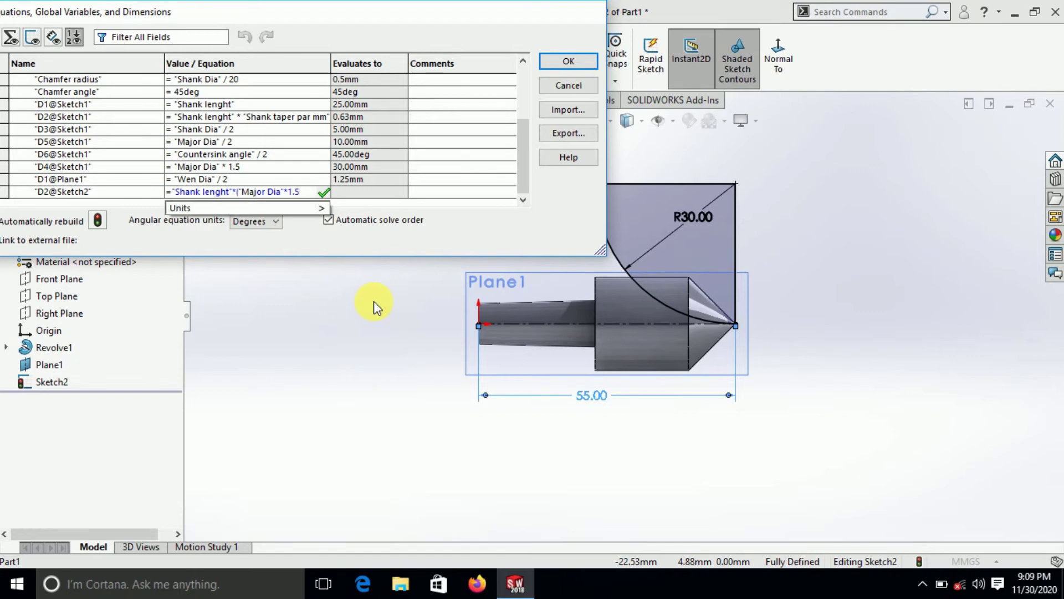
{"action": "type", "text": ")"}
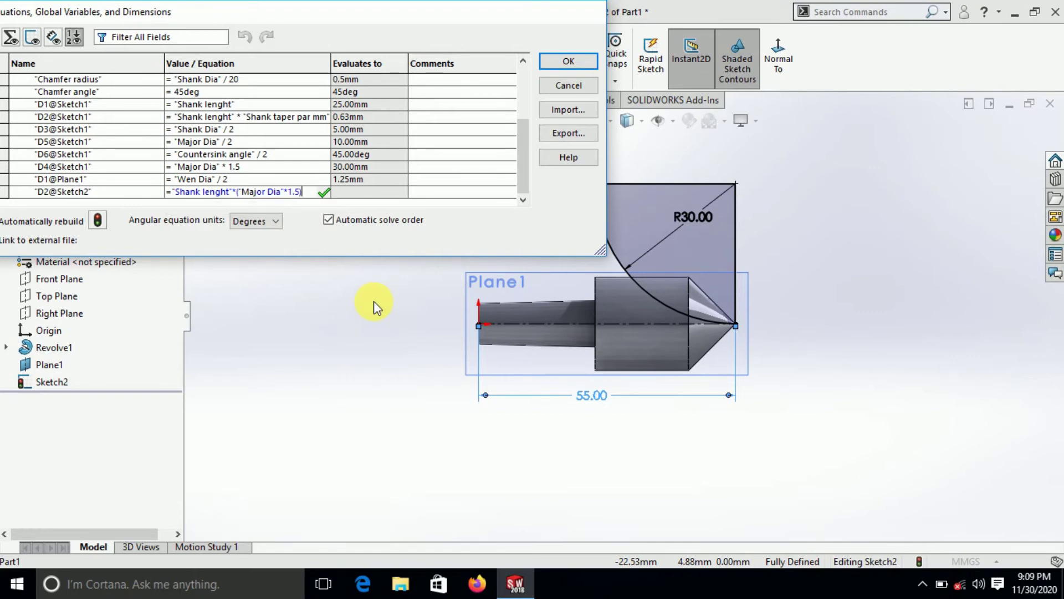
{"action": "key", "text": "Return"}
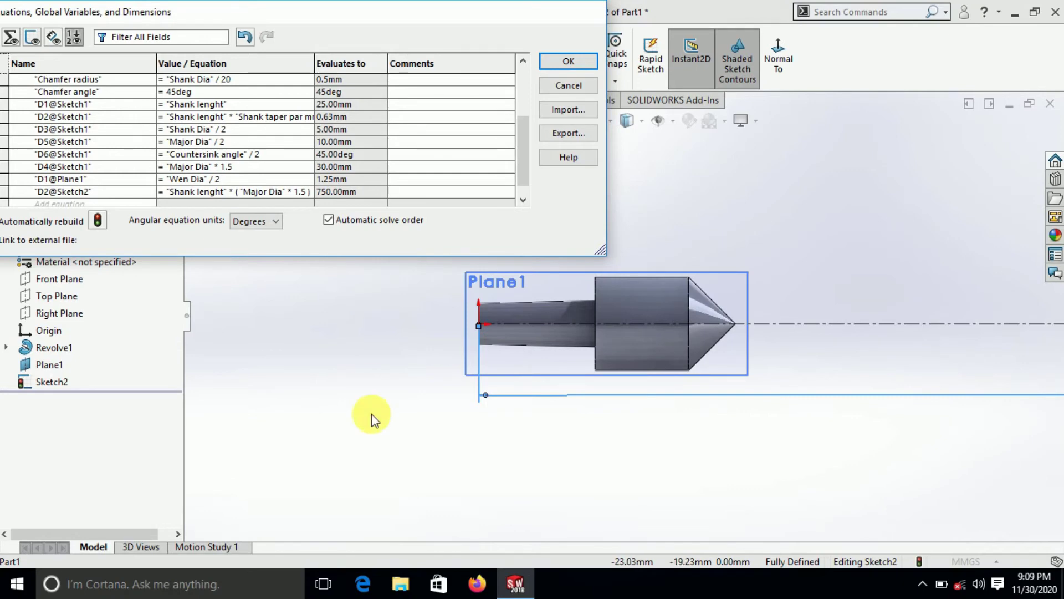
{"action": "left_click", "coordinate": [234, 193]}
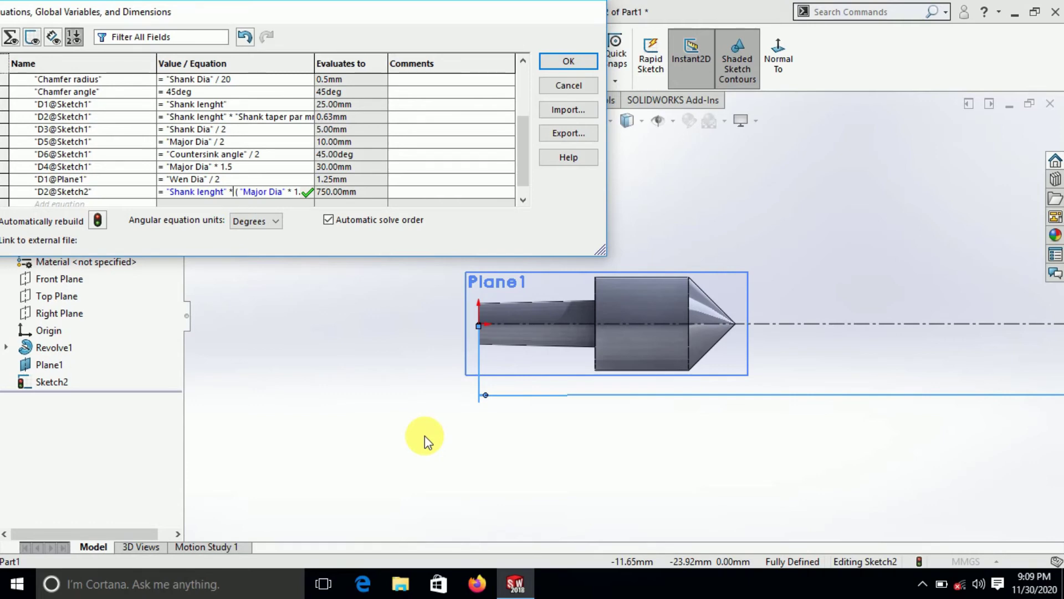
{"action": "key", "text": "BackSpace"}
{"action": "type", "text": "+"}
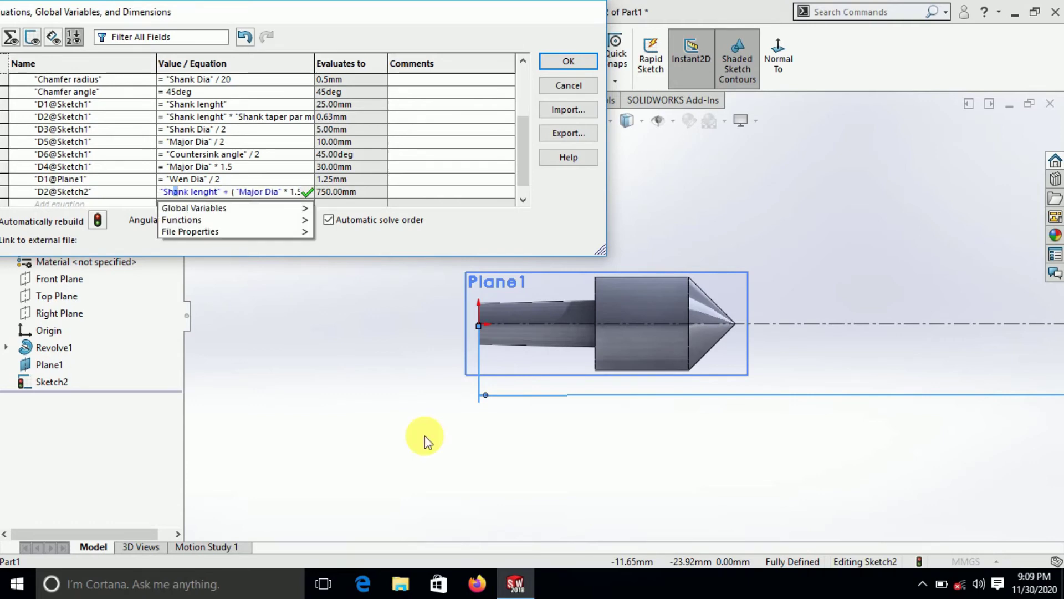
{"action": "key", "text": "Tab"}
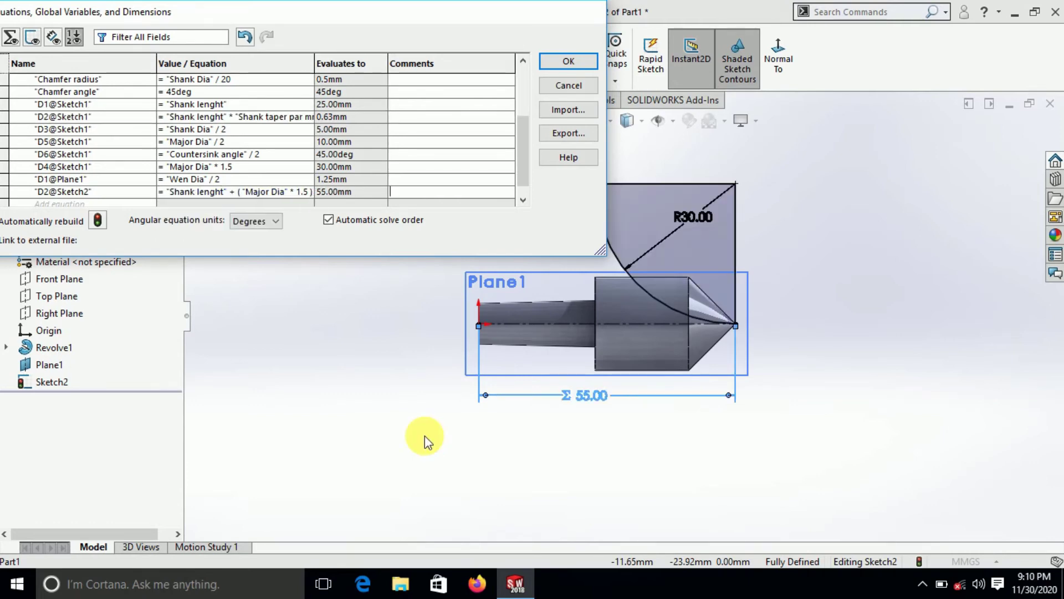
Step: Set the R30 radius equation to "Major Dia"*1.5 and apply the equations
{"action": "key", "text": "Tab"}
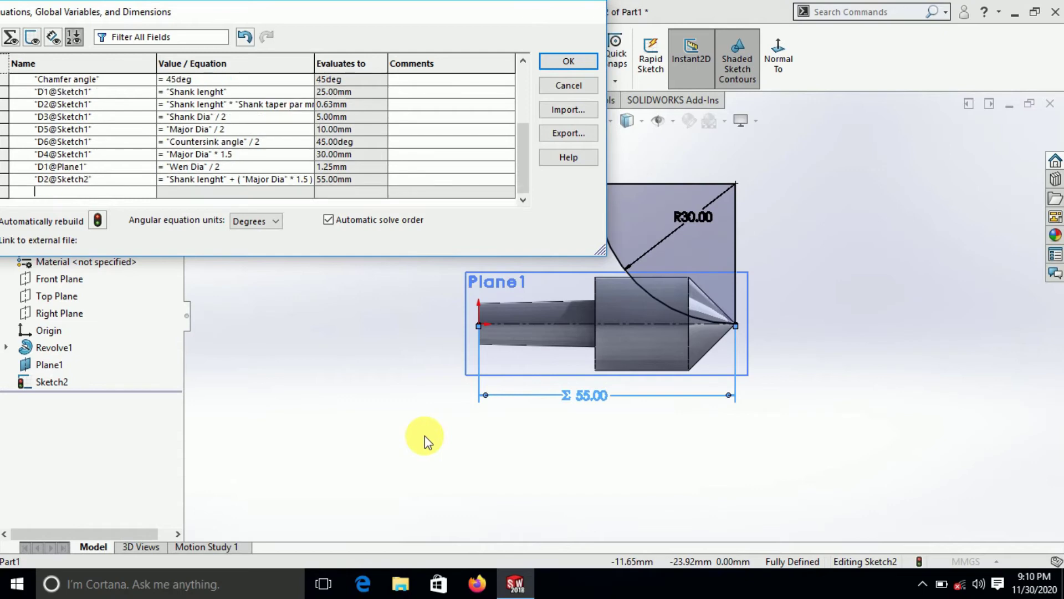
{"action": "left_click", "coordinate": [691, 219]}
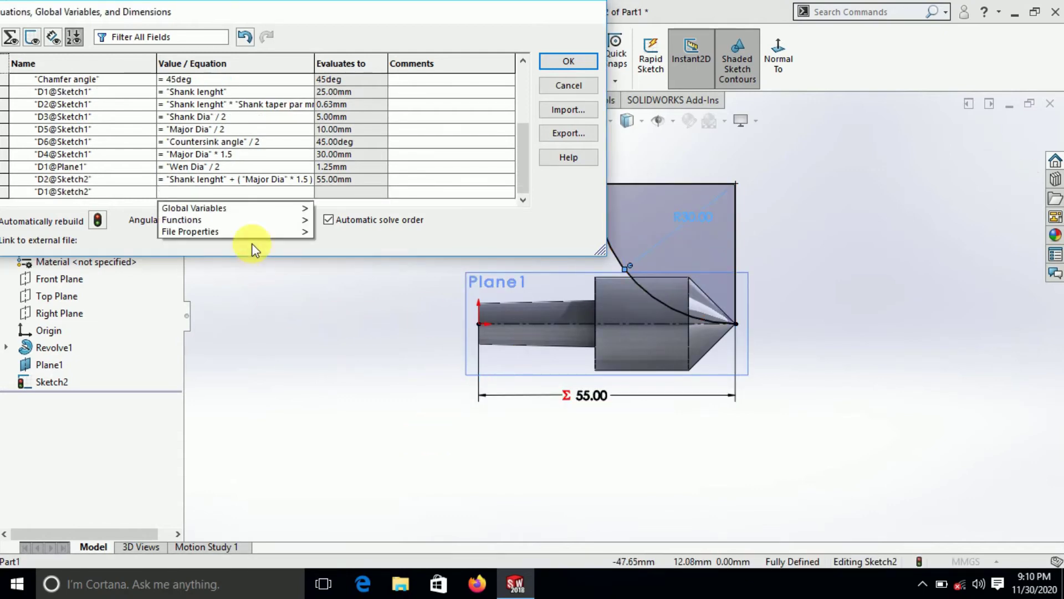
{"action": "left_click", "coordinate": [238, 208]}
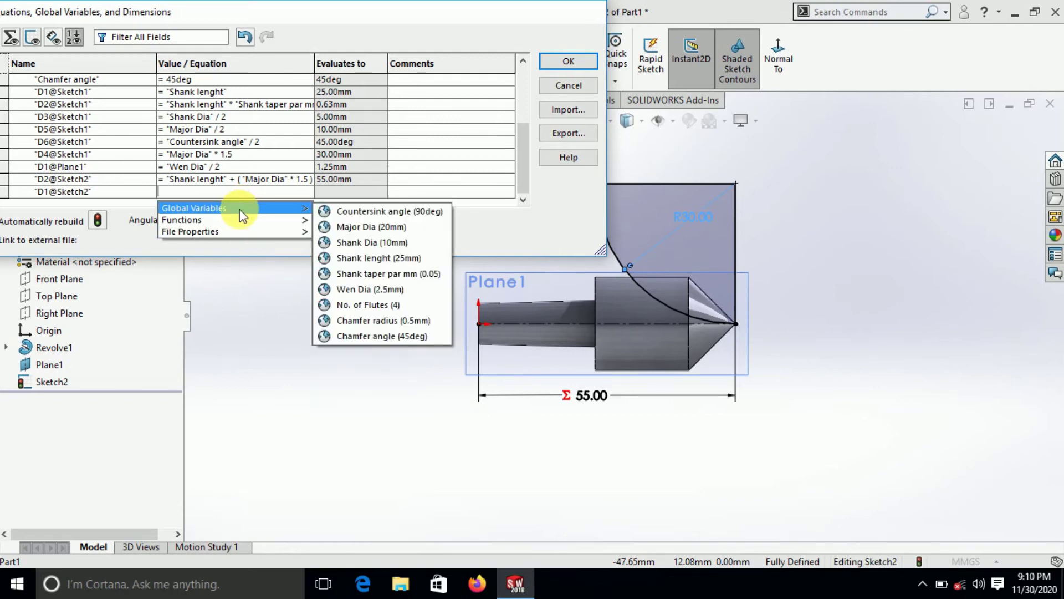
{"action": "left_click", "coordinate": [352, 227]}
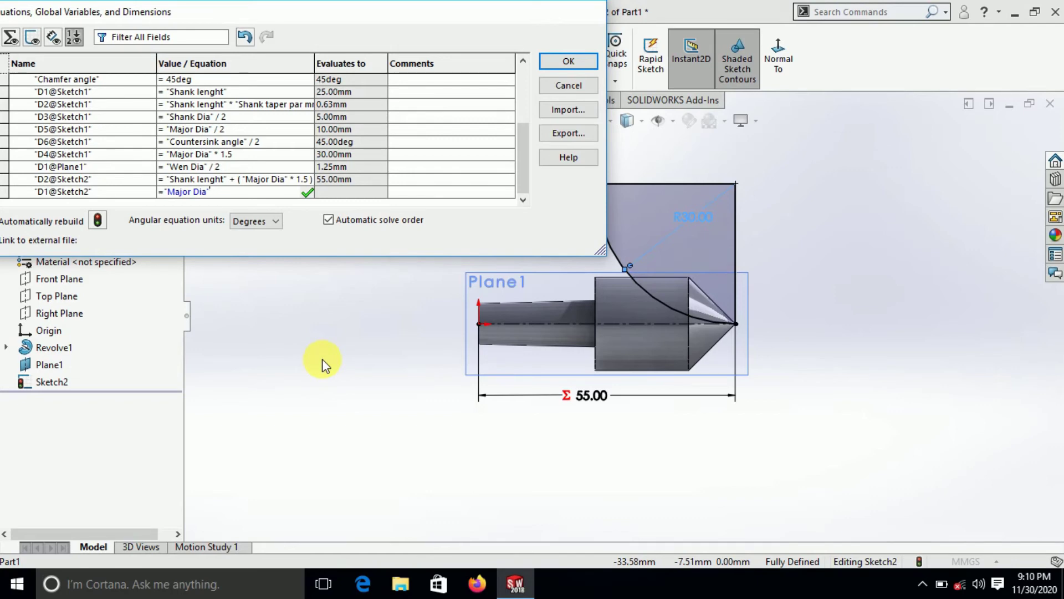
{"action": "type", "text": "*1."}
{"action": "type", "text": "5"}
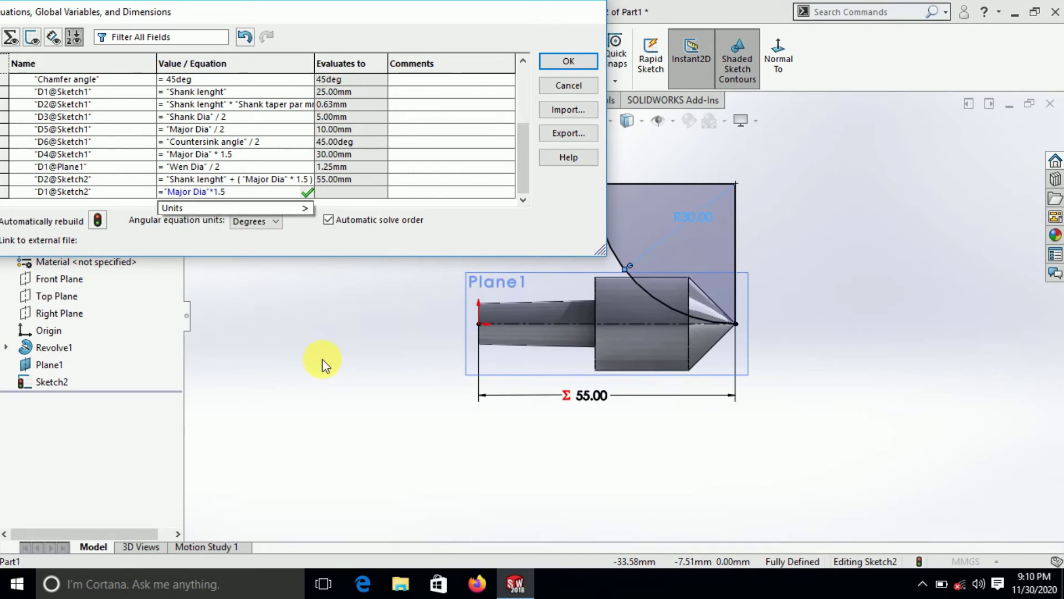
{"action": "key", "text": "Return"}
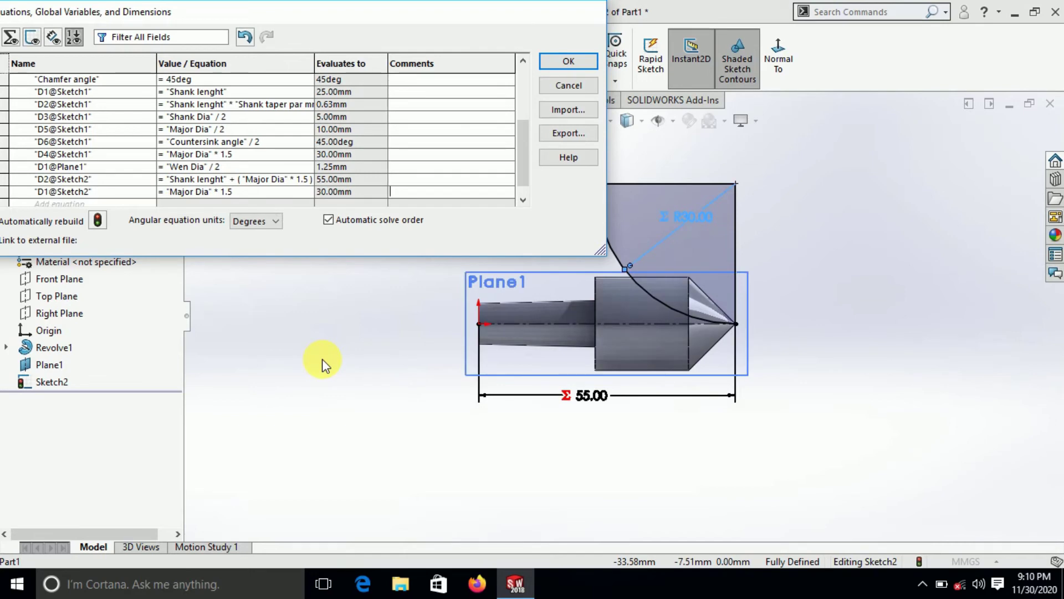
{"action": "key", "text": "Return"}
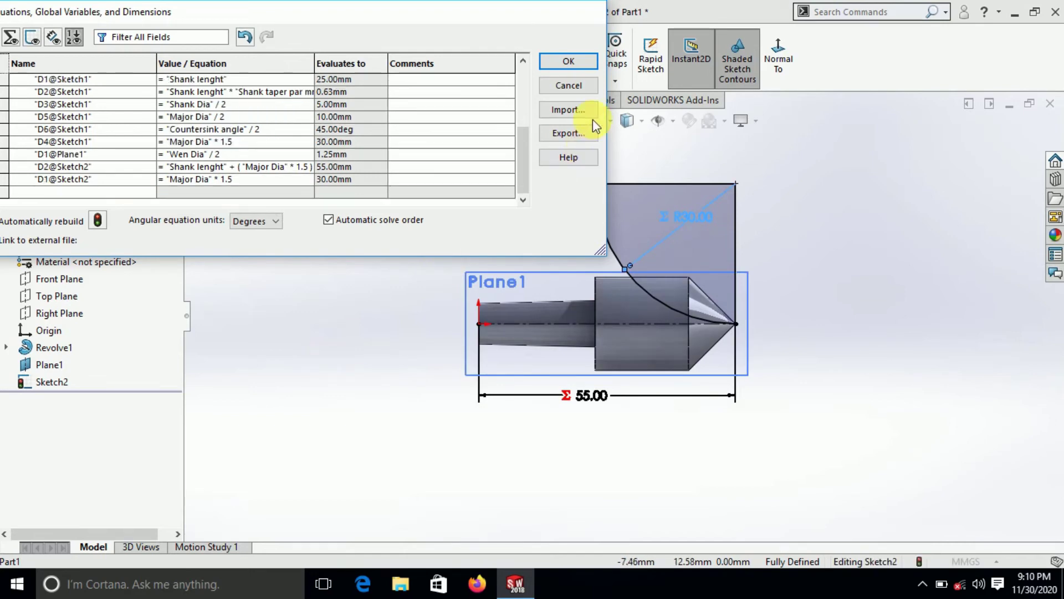
{"action": "left_click", "coordinate": [574, 64]}
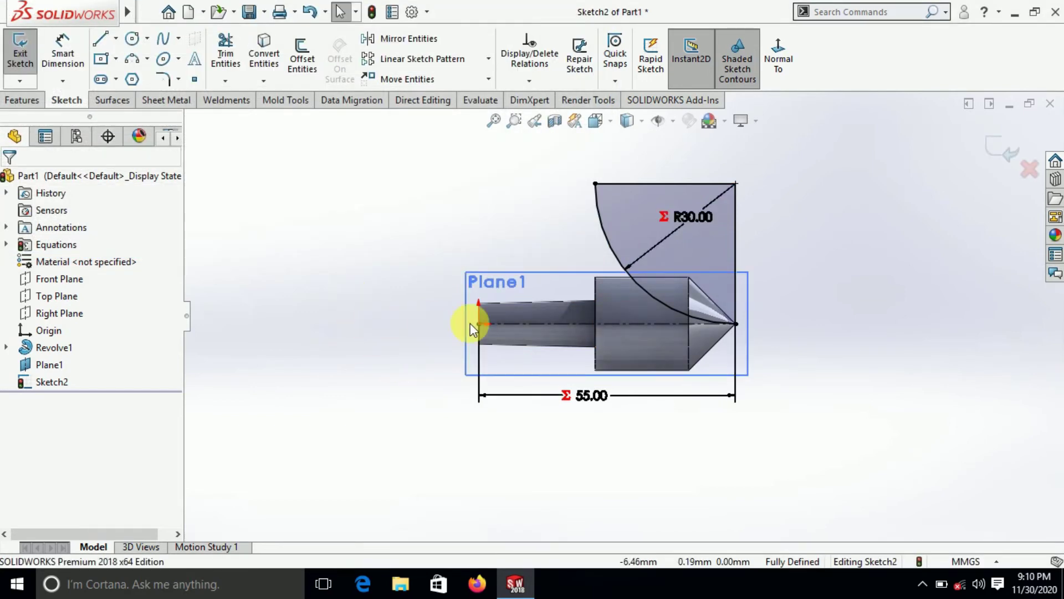
Step: Extrude-cut Sketch2 in the reversed direction to carve the first flute, Cut-Extrude1
{"action": "key", "text": "z"}
{"action": "left_click", "coordinate": [23, 99]}
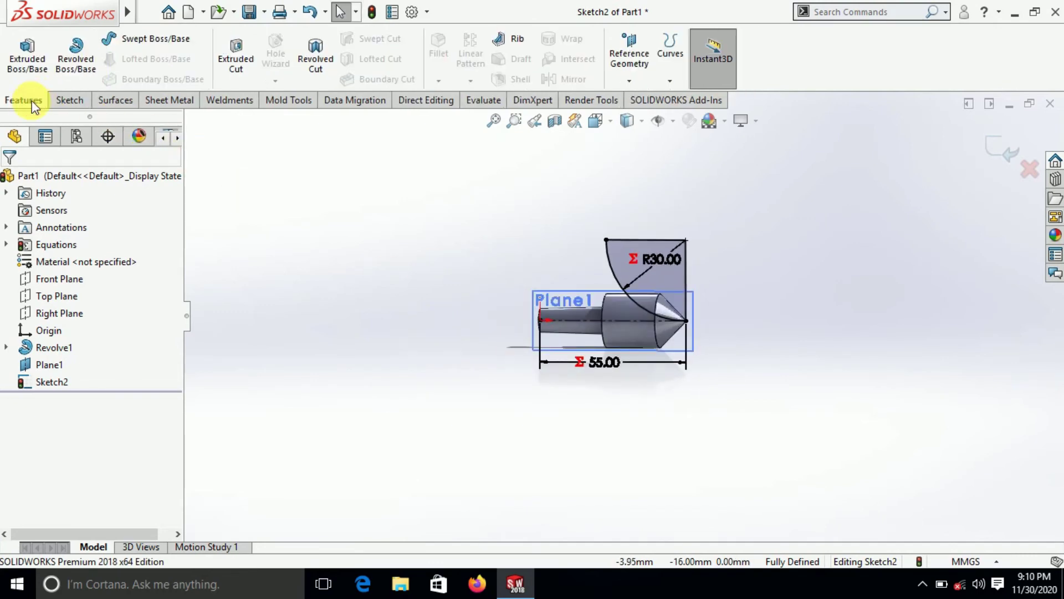
{"action": "left_click", "coordinate": [224, 62]}
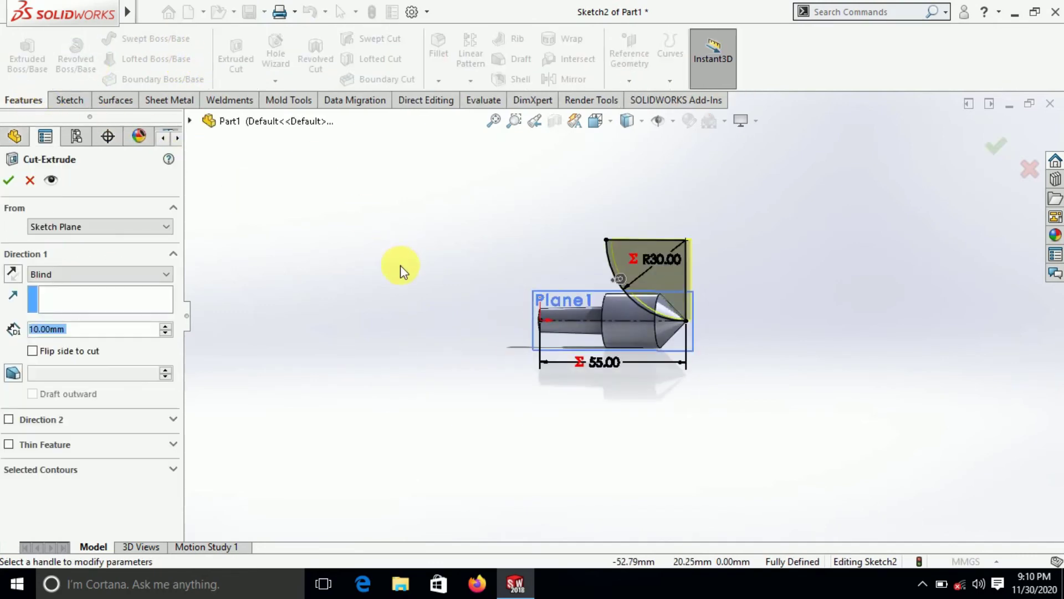
{"action": "middle_click_drag", "start_coordinate": [384, 291], "coordinate": [388, 292]}
{"action": "left_click", "coordinate": [12, 274]}
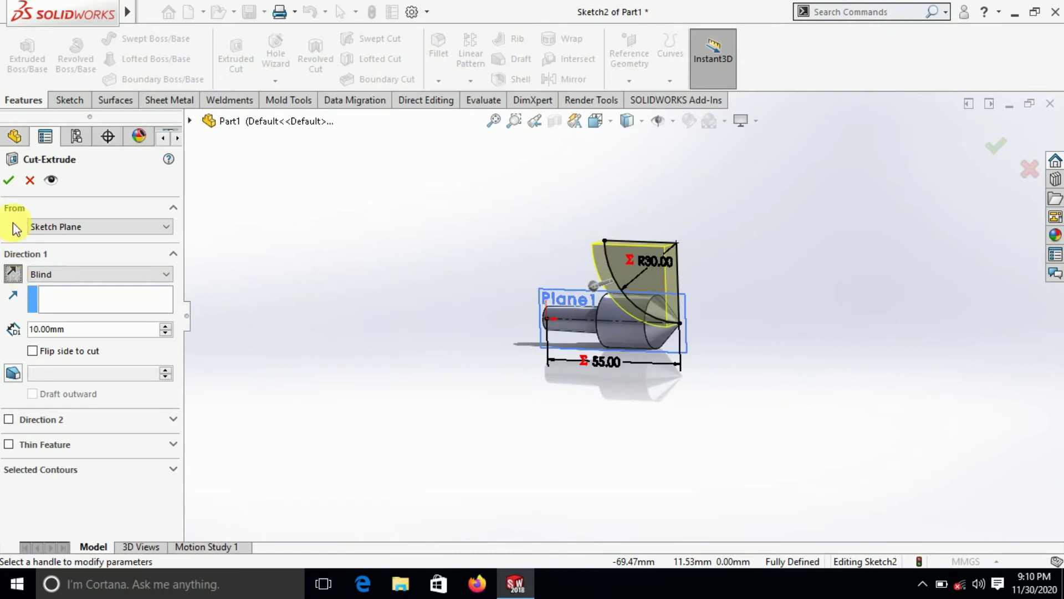
{"action": "left_click", "coordinate": [10, 181]}
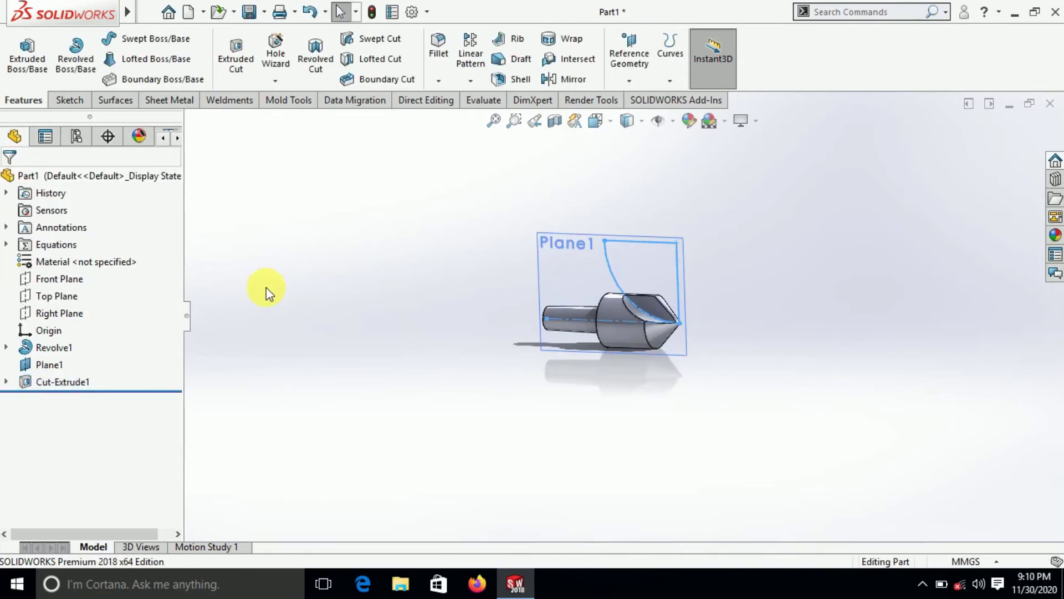
Step: Hide Plane1 in the feature tree
{"action": "scroll", "coordinate": [680, 297], "scroll_direction": "down", "scroll_amount": 5}
{"action": "right_click", "coordinate": [687, 272]}
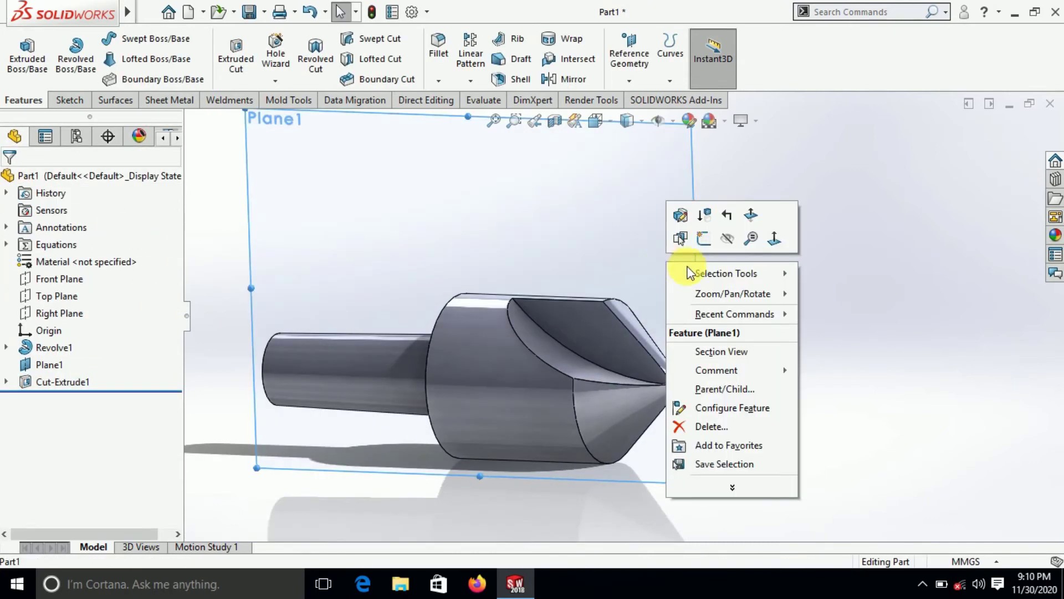
{"action": "left_click", "coordinate": [723, 241]}
{"action": "scroll", "coordinate": [649, 301], "scroll_direction": "up", "scroll_amount": 5}
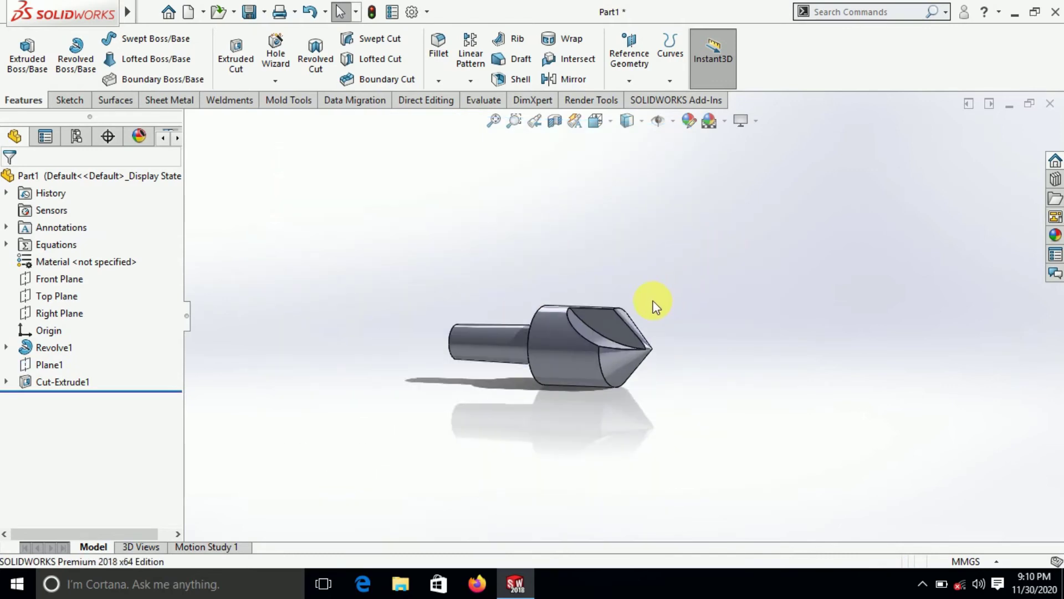
Step: Circular-pattern Cut-Extrude1 around the bit's circular edge as 4 equally spaced instances over 360°
{"action": "left_click", "coordinate": [470, 81]}
{"action": "left_click", "coordinate": [483, 116]}
{"action": "scroll", "coordinate": [644, 340], "scroll_direction": "down", "scroll_amount": 2}
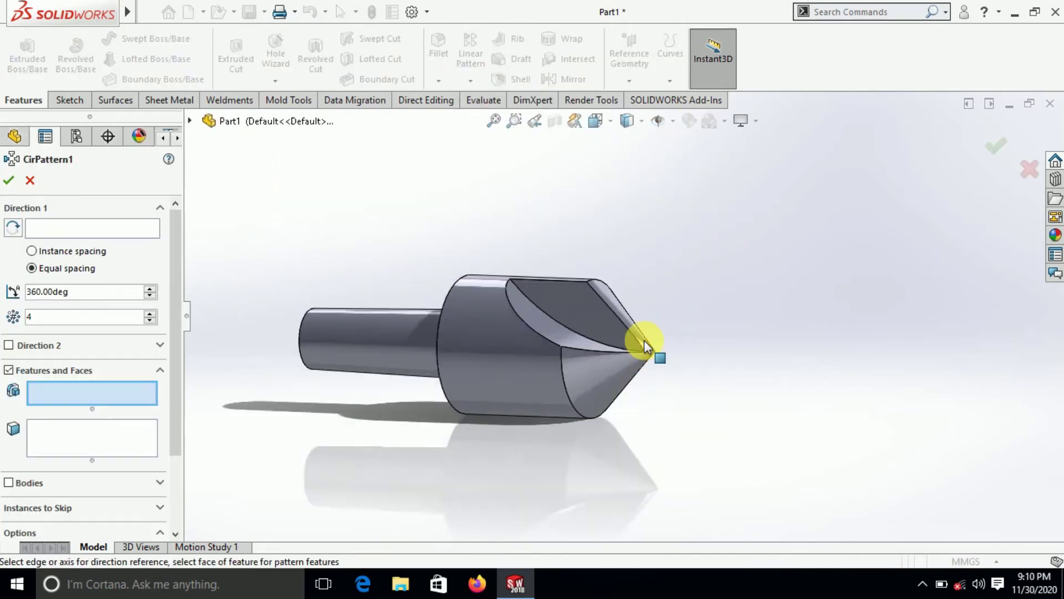
{"action": "scroll", "coordinate": [588, 320], "scroll_direction": "down", "scroll_amount": 2}
{"action": "left_click", "coordinate": [587, 320]}
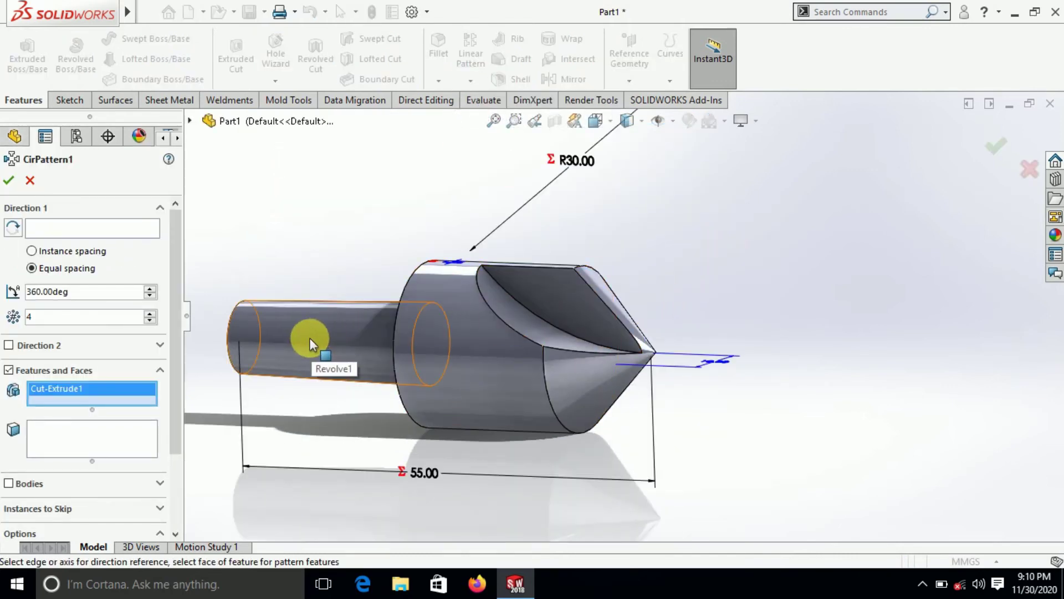
{"action": "left_click", "coordinate": [83, 227]}
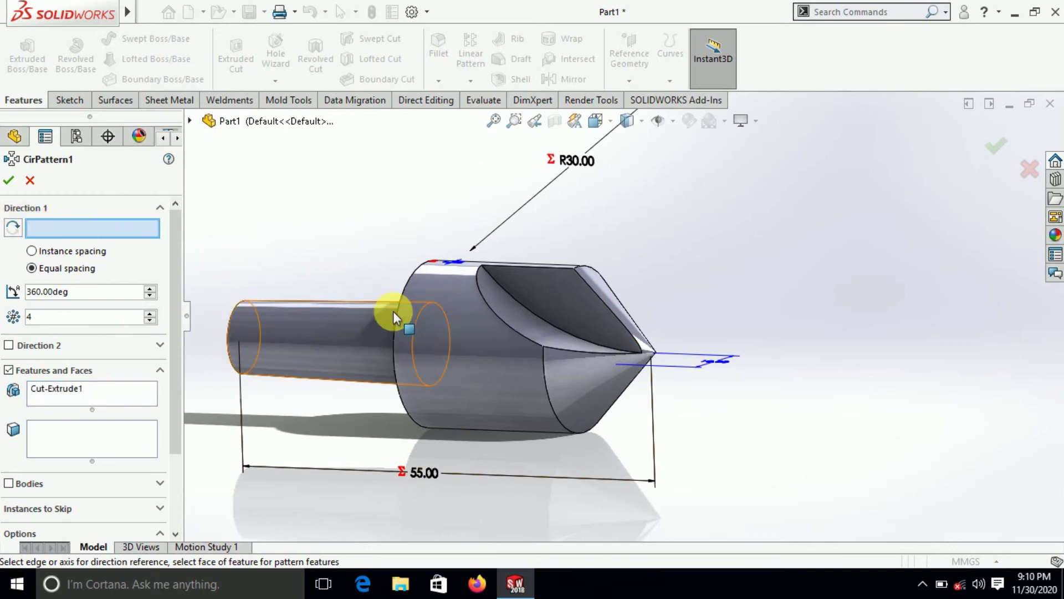
{"action": "left_click", "coordinate": [400, 294]}
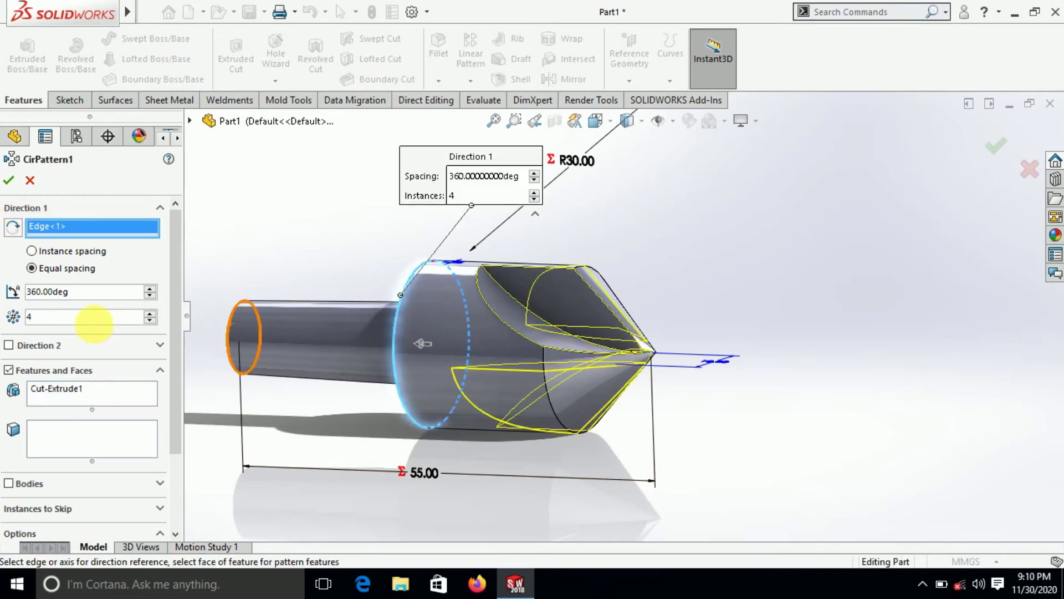
{"action": "left_click", "coordinate": [57, 326]}
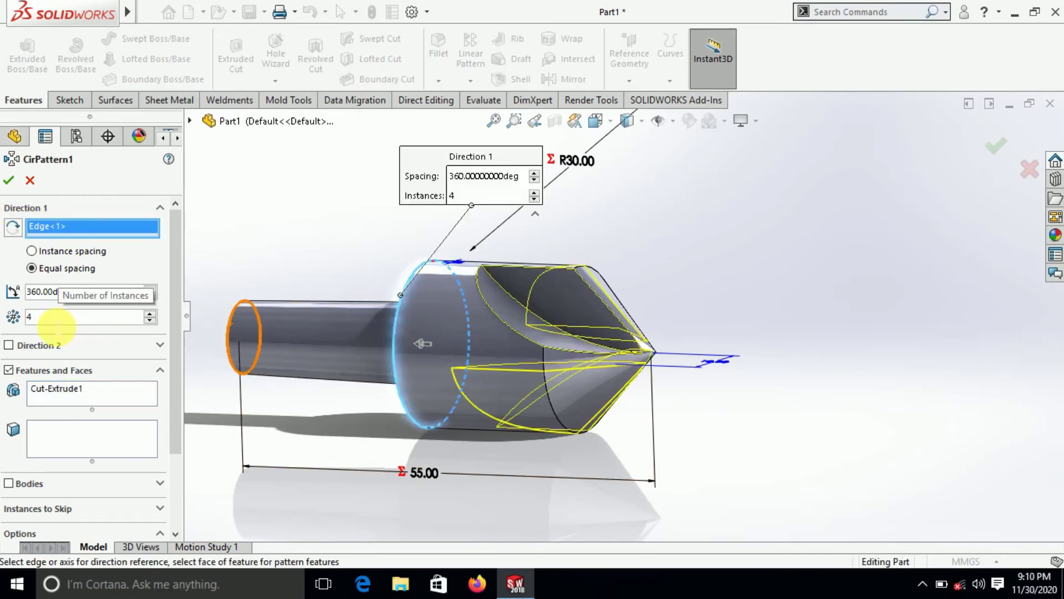
{"action": "left_click", "coordinate": [8, 325]}
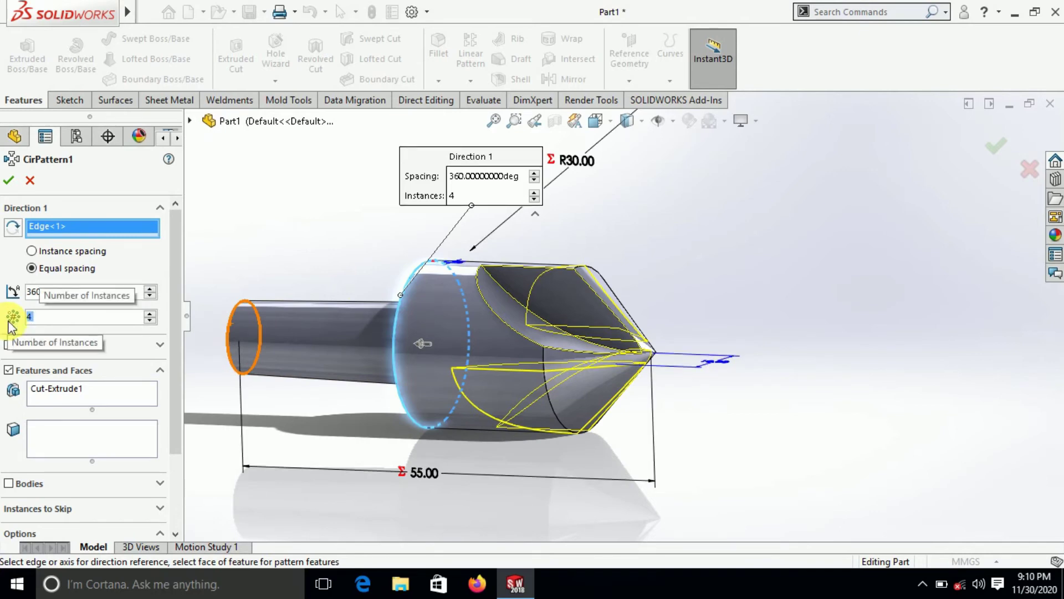
{"action": "left_click", "coordinate": [8, 180]}
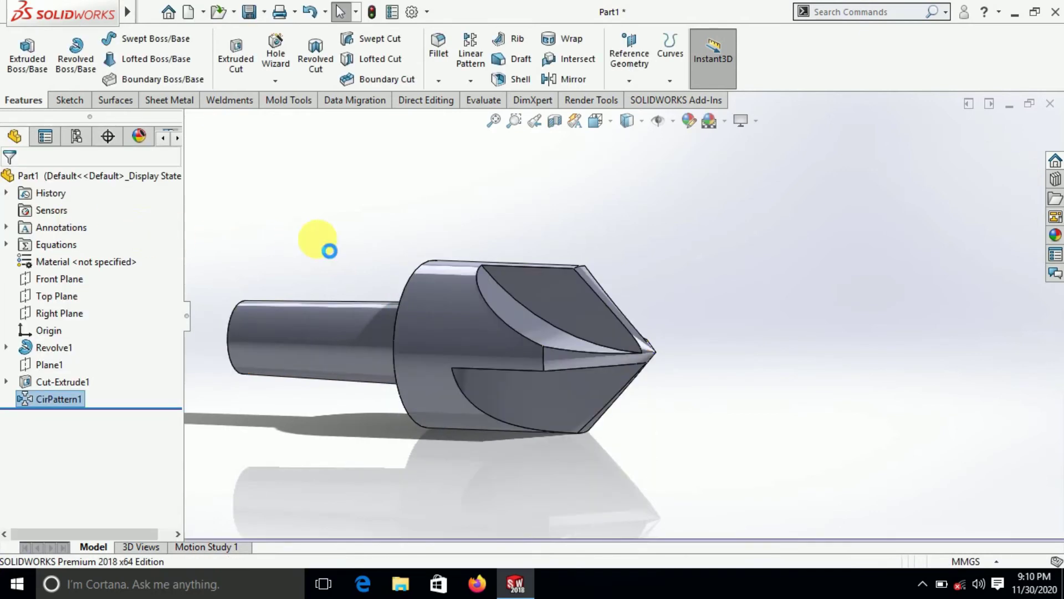
{"action": "left_click", "coordinate": [374, 221]}
{"action": "mouse_move", "coordinate": [374, 222]}
{"action": "middle_mouse_down"}
{"action": "mouse_move", "coordinate": [613, 266]}
{"action": "mouse_move", "coordinate": [720, 319]}
{"action": "middle_mouse_up"}
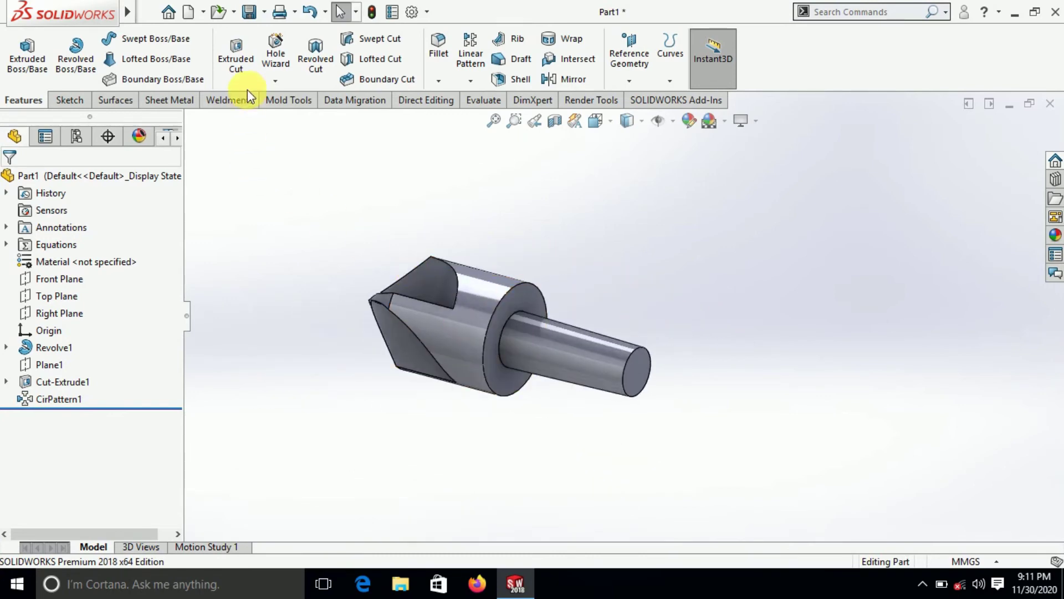
Step: Chamfer the shank's end edge with a 0.5 mm distance at 45°
{"action": "left_click", "coordinate": [446, 82]}
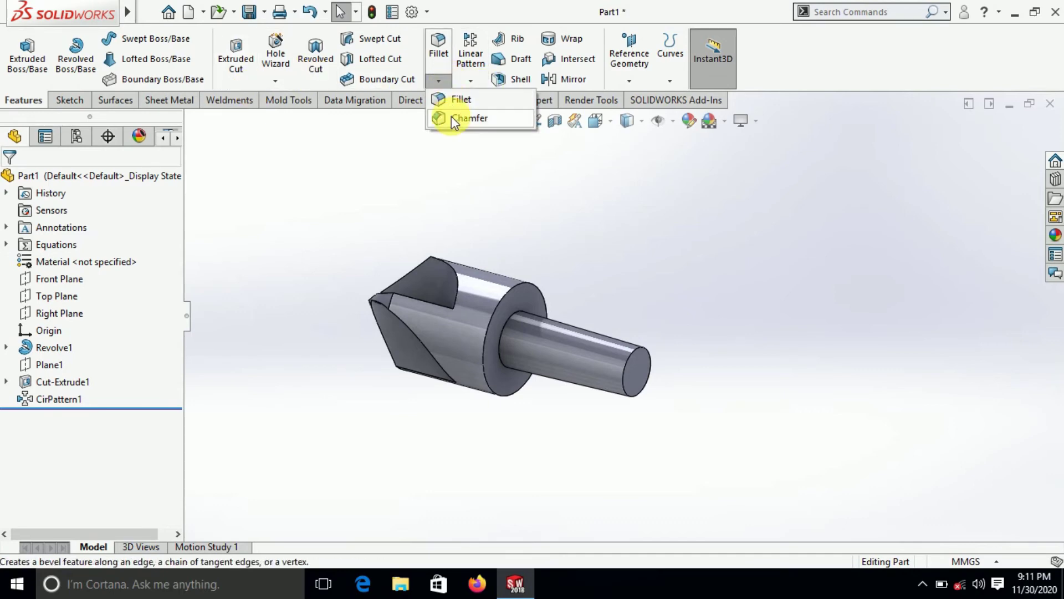
{"action": "left_click", "coordinate": [451, 115]}
{"action": "scroll", "coordinate": [720, 365], "scroll_direction": "down", "scroll_amount": 3}
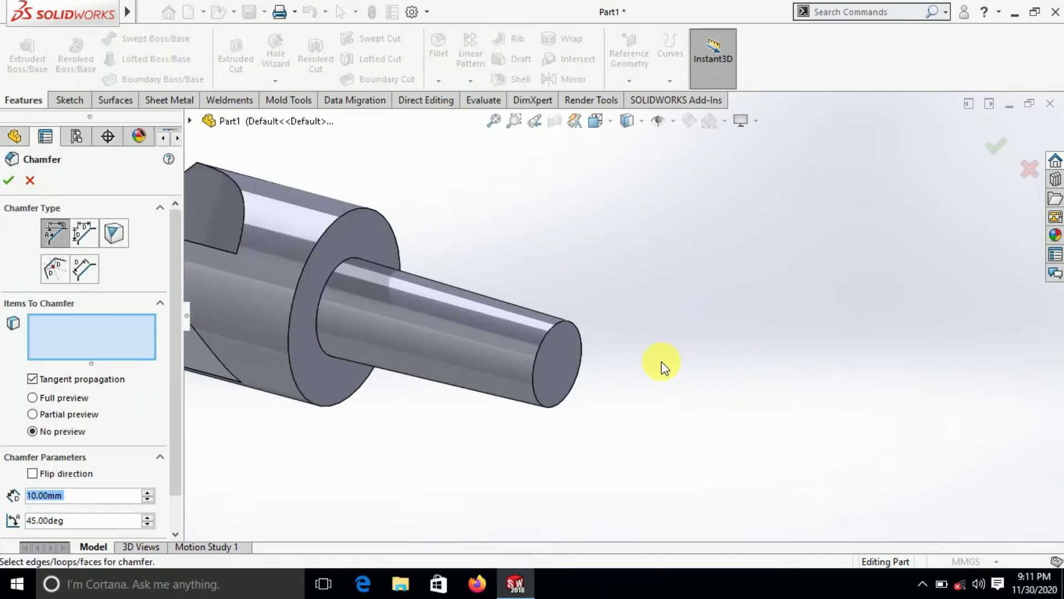
{"action": "left_click", "coordinate": [552, 332]}
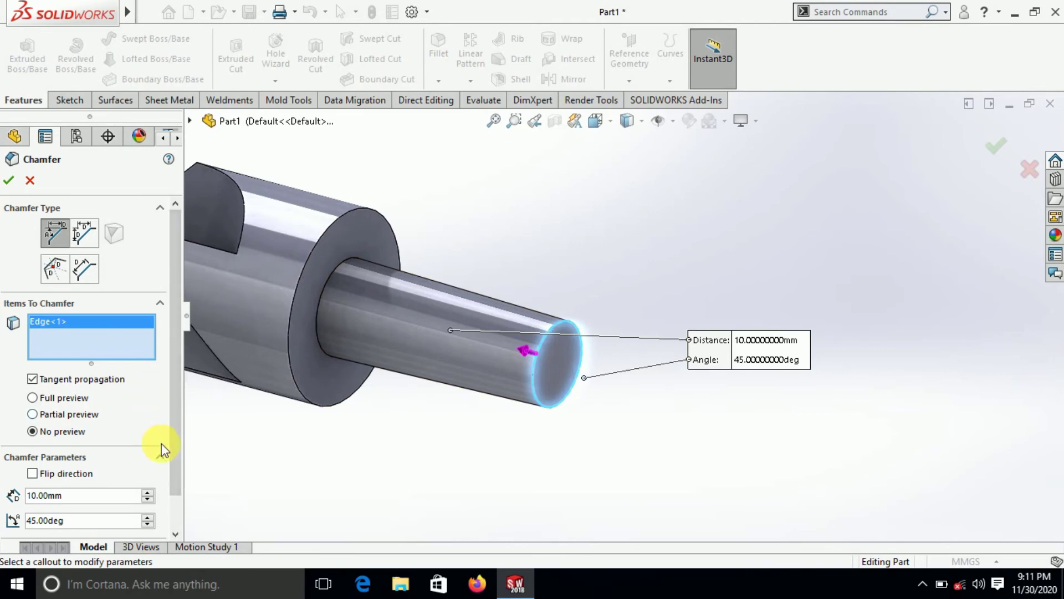
{"action": "left_click_drag", "start_coordinate": [82, 505], "coordinate": [3, 501]}
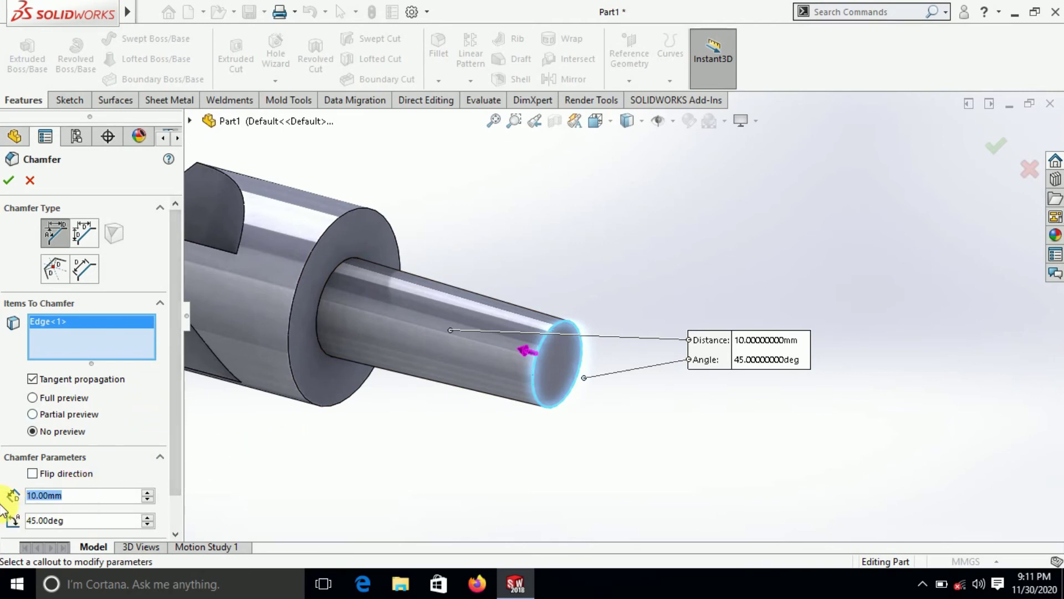
{"action": "type", "text": "0.5"}
{"action": "key", "text": "Return"}
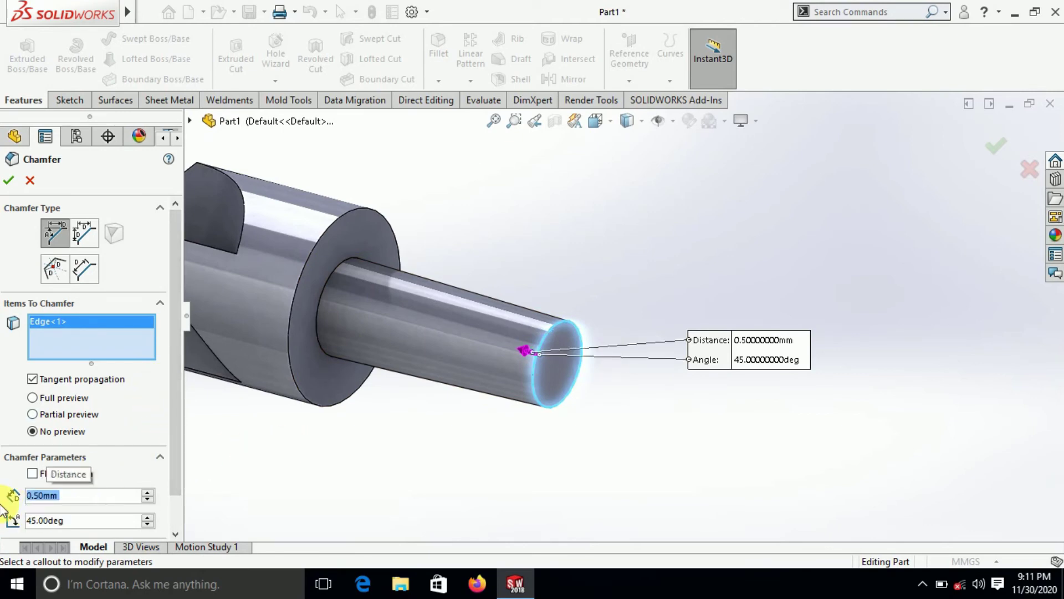
{"action": "left_click", "coordinate": [8, 181]}
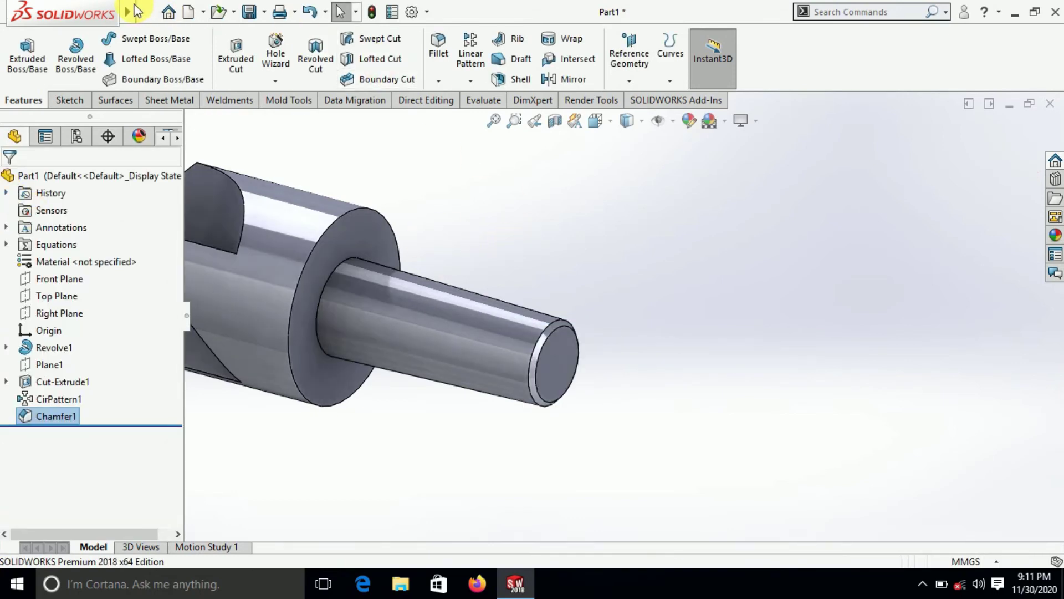
Step: Open the Equations manager and select Chamfer1 on the shank end to expose its dimensions
{"action": "left_click", "coordinate": [271, 14]}
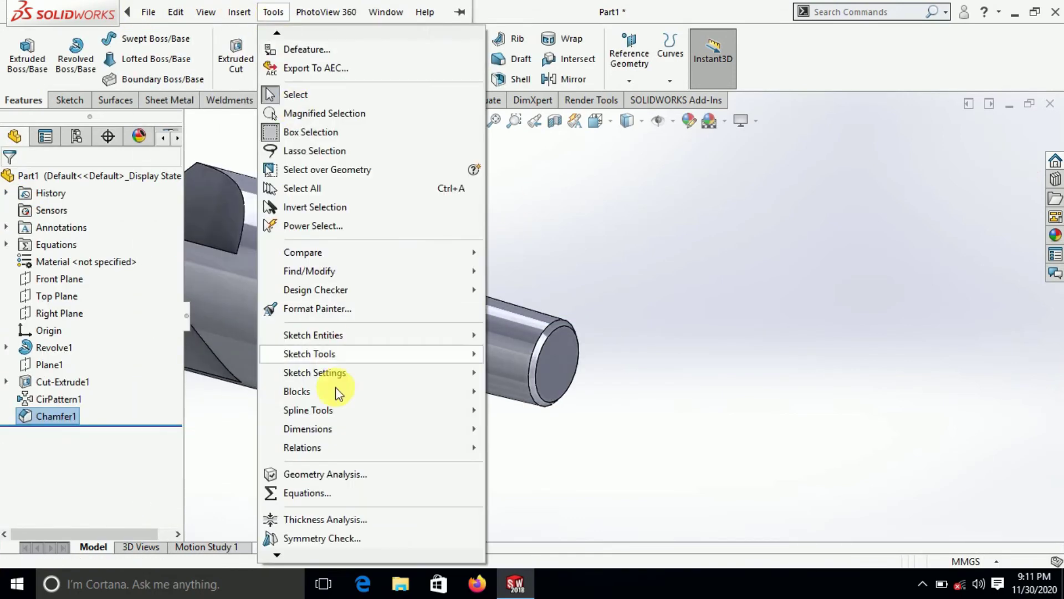
{"action": "left_click", "coordinate": [322, 493]}
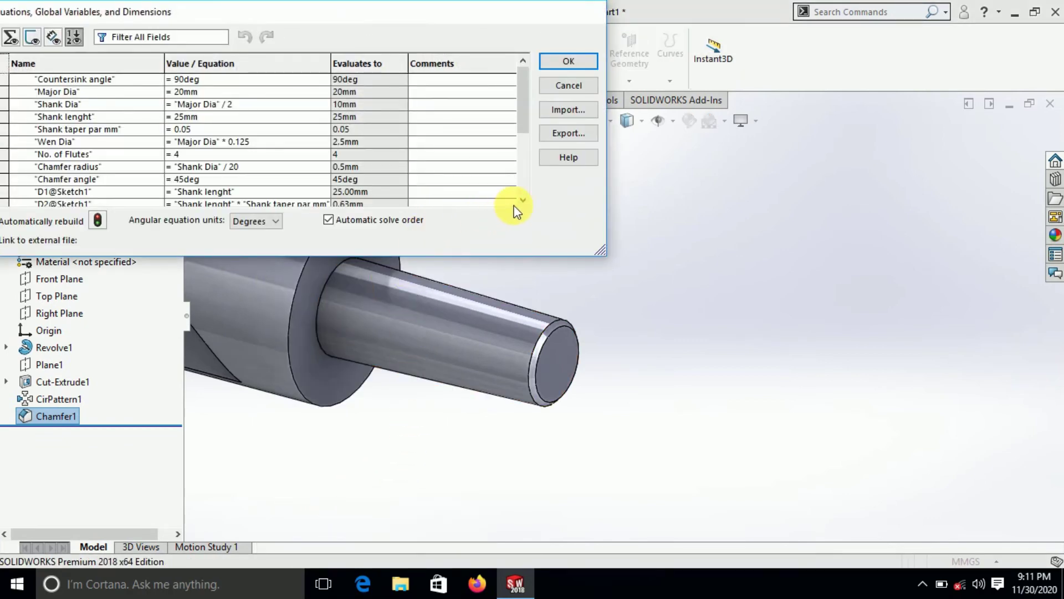
{"action": "scroll", "coordinate": [523, 197], "scroll_direction": "down", "scroll_amount": 1}
{"action": "scroll", "coordinate": [522, 198], "scroll_direction": "down", "scroll_amount": 4}
{"action": "scroll", "coordinate": [523, 198], "scroll_direction": "down", "scroll_amount": 4}
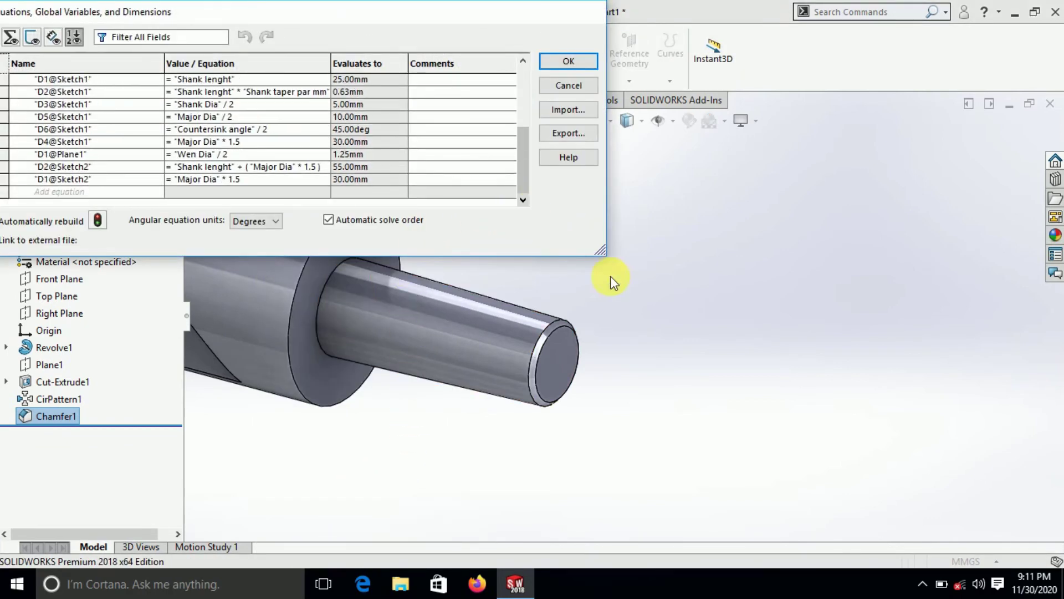
{"action": "left_click", "coordinate": [649, 287]}
{"action": "scroll", "coordinate": [561, 321], "scroll_direction": "down", "scroll_amount": 2}
{"action": "scroll", "coordinate": [562, 329], "scroll_direction": "down", "scroll_amount": 2}
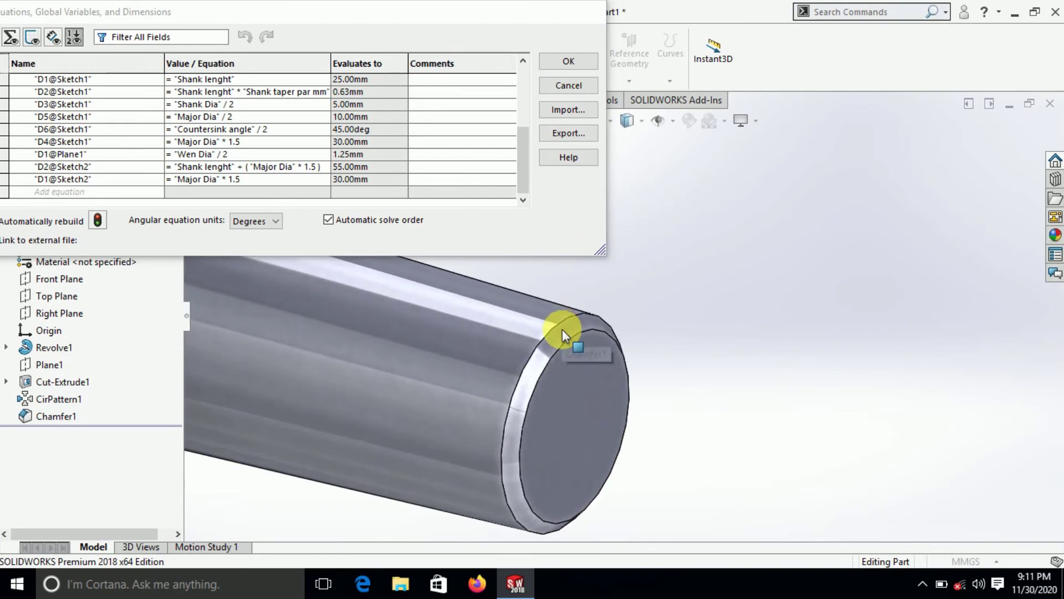
{"action": "left_click", "coordinate": [563, 331]}
{"action": "scroll", "coordinate": [574, 416], "scroll_direction": "up", "scroll_amount": 2}
{"action": "mouse_move", "coordinate": [527, 423]}
{"action": "middle_mouse_down"}
{"action": "mouse_move", "coordinate": [549, 318]}
{"action": "mouse_move", "coordinate": [619, 294]}
{"action": "mouse_move", "coordinate": [611, 274]}
{"action": "middle_mouse_up"}
{"action": "scroll", "coordinate": [567, 352], "scroll_direction": "up", "scroll_amount": 2}
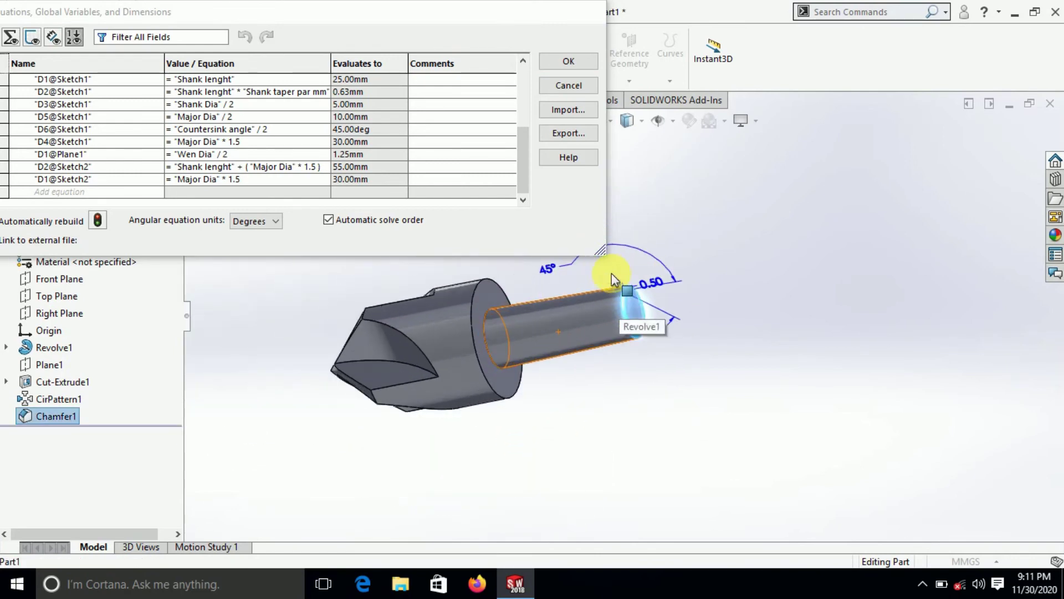
{"action": "scroll", "coordinate": [647, 314], "scroll_direction": "down", "scroll_amount": 3}
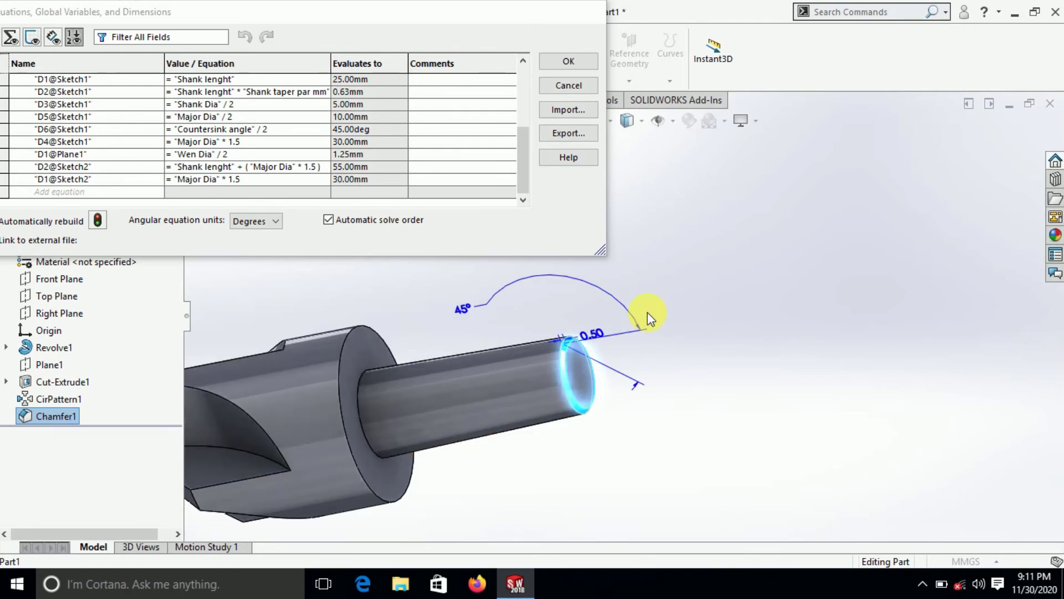
{"action": "scroll", "coordinate": [593, 410], "scroll_direction": "down", "scroll_amount": 2}
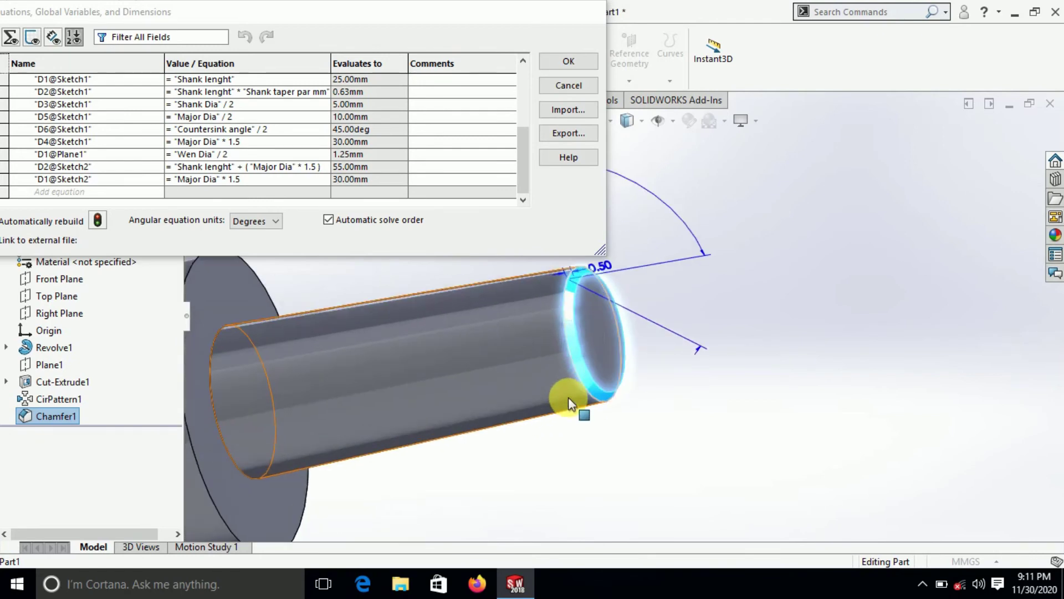
{"action": "scroll", "coordinate": [582, 360], "scroll_direction": "up", "scroll_amount": 2}
{"action": "scroll", "coordinate": [604, 311], "scroll_direction": "down", "scroll_amount": 2}
{"action": "scroll", "coordinate": [610, 296], "scroll_direction": "down", "scroll_amount": 1}
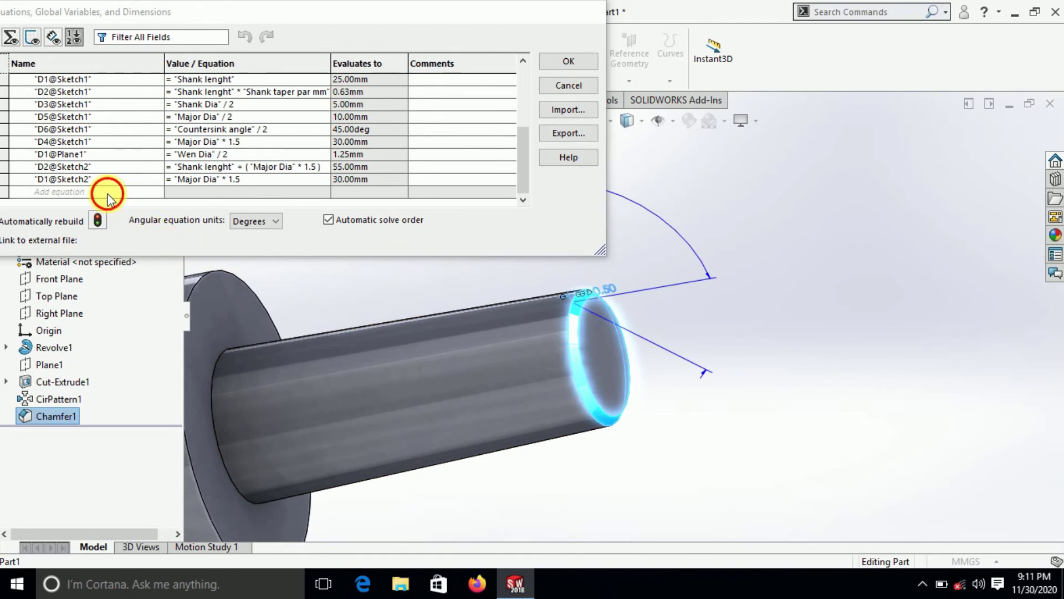
Step: Link the chamfer distance D1@Chamfer1 to the "Chamfer radius" global variable (0.50 mm)
{"action": "left_click", "coordinate": [98, 217]}
{"action": "left_click", "coordinate": [618, 291]}
{"action": "mouse_move", "coordinate": [202, 208]}
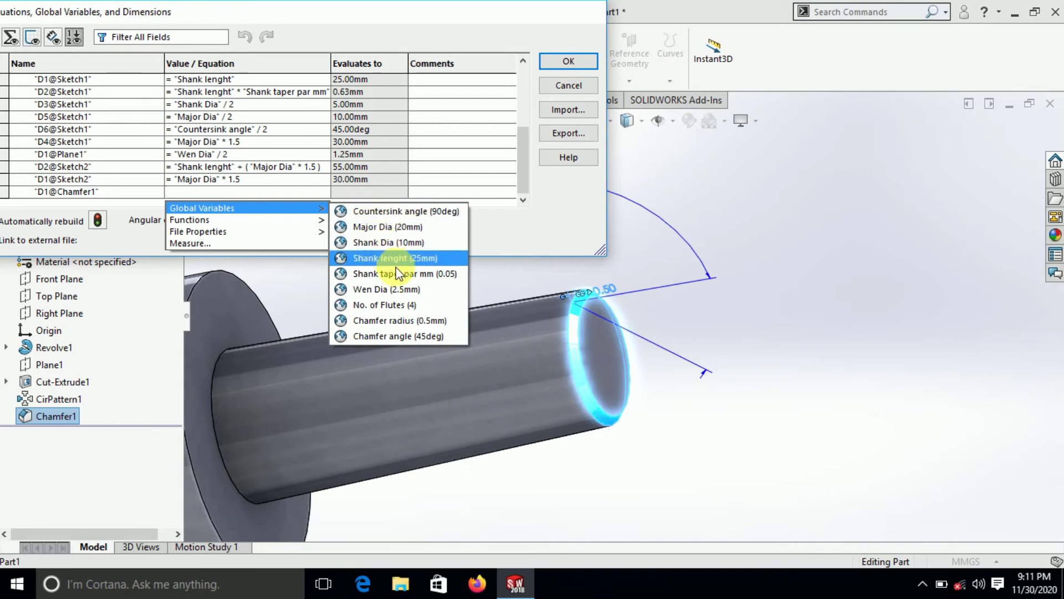
{"action": "left_click", "coordinate": [420, 320]}
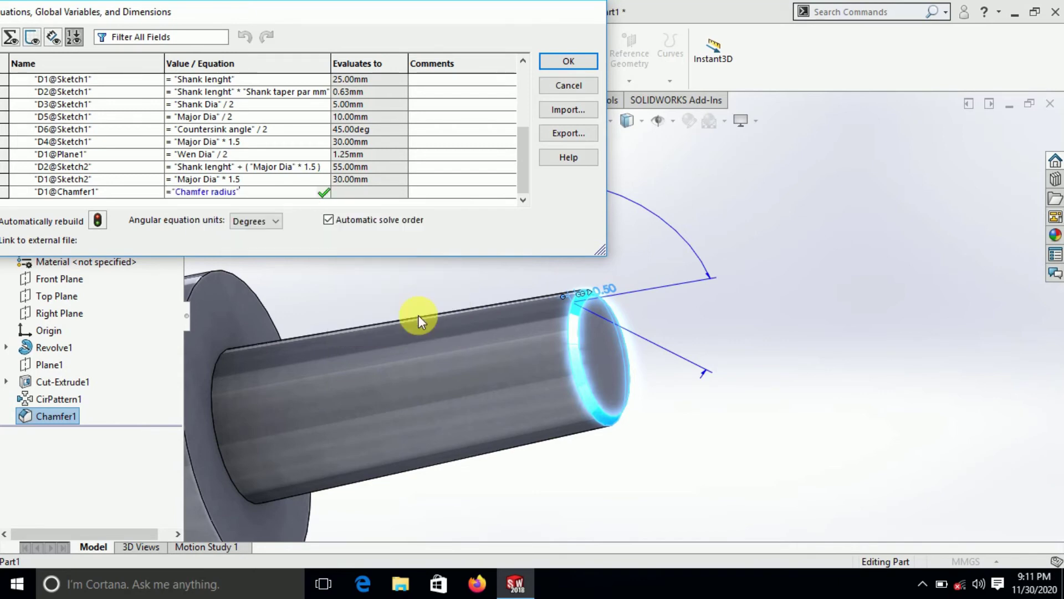
{"action": "key", "text": "Return"}
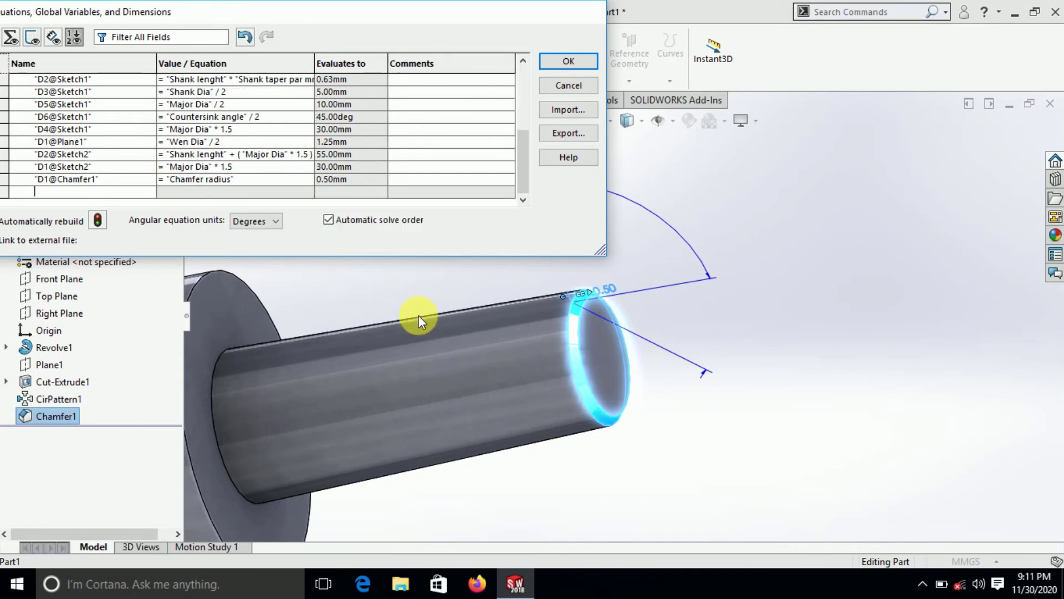
{"action": "scroll", "coordinate": [501, 318], "scroll_direction": "up", "scroll_amount": 4}
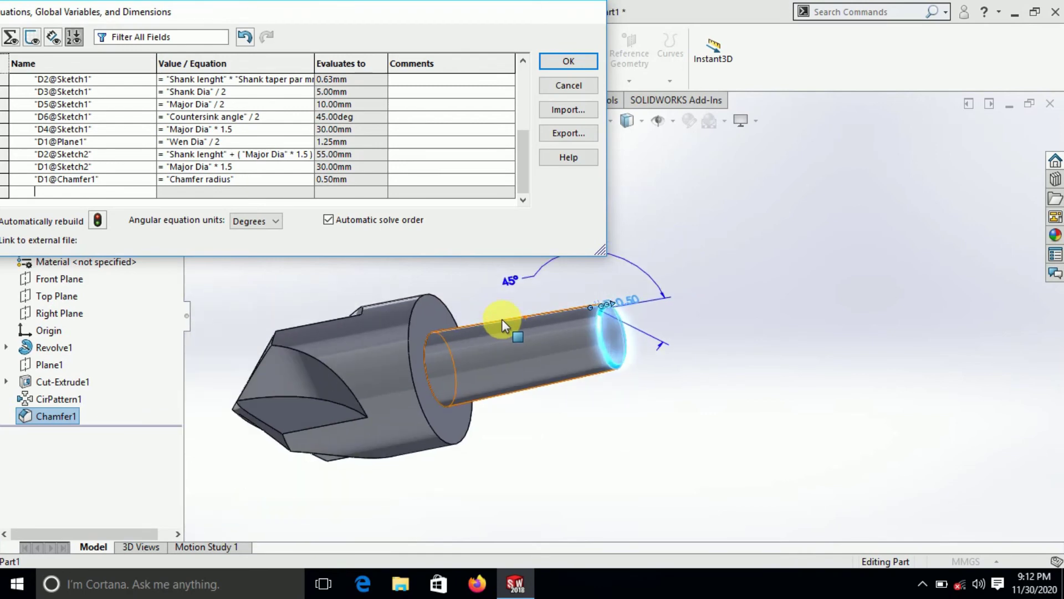
Step: Link the chamfer angle D2@Chamfer1 to the "Chamfer angle" global variable (45°)
{"action": "left_click", "coordinate": [517, 280]}
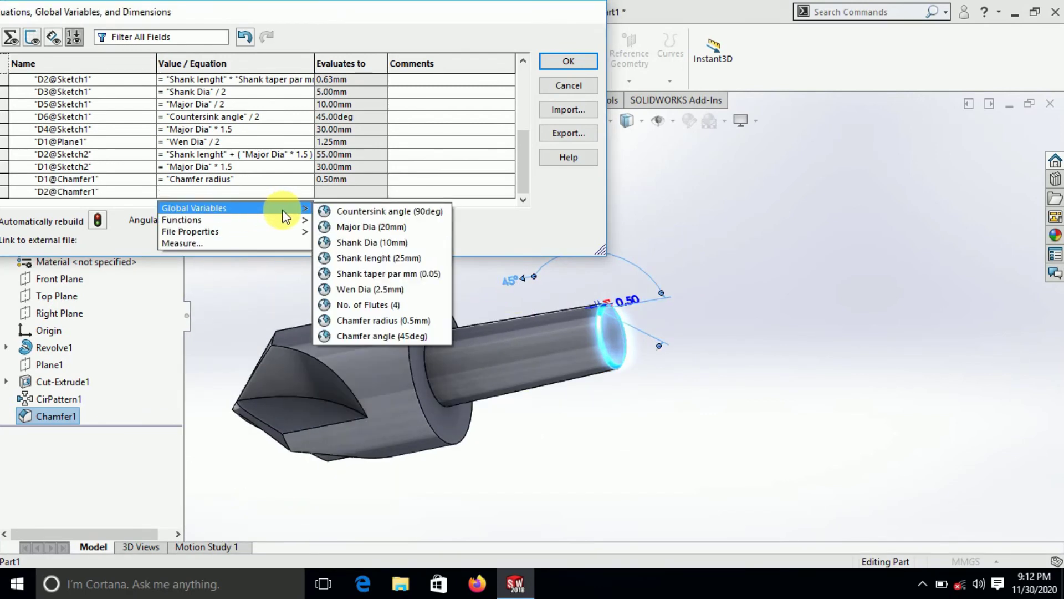
{"action": "left_click", "coordinate": [390, 336]}
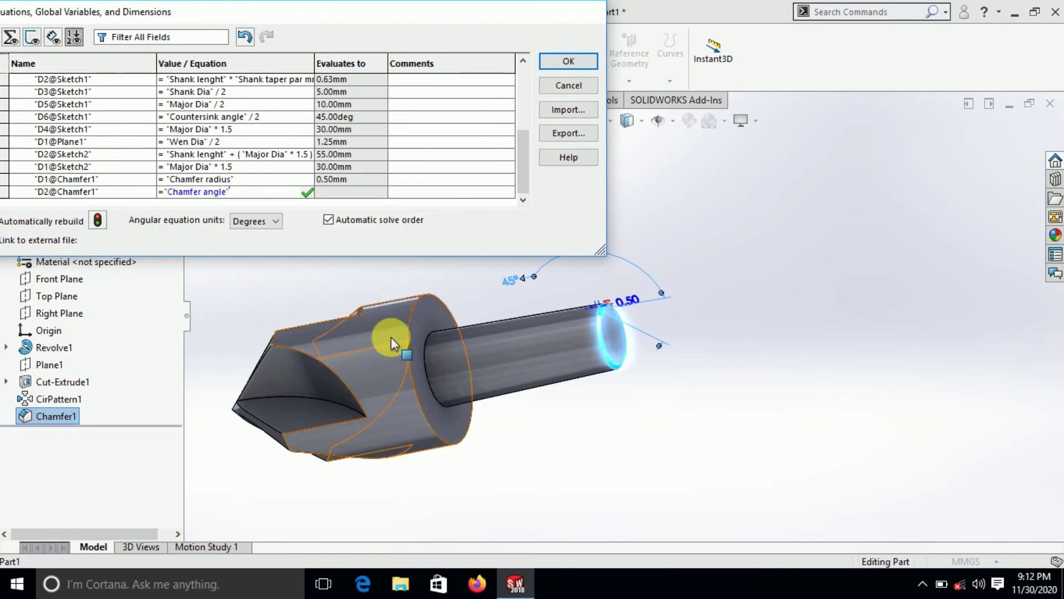
{"action": "key", "text": "Return"}
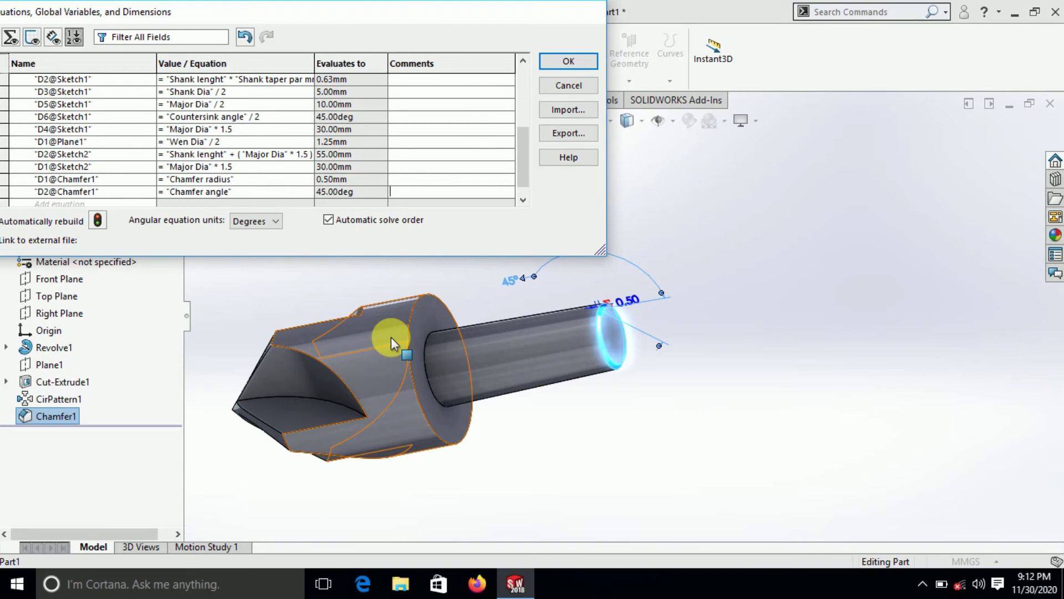
{"action": "key", "text": "Return"}
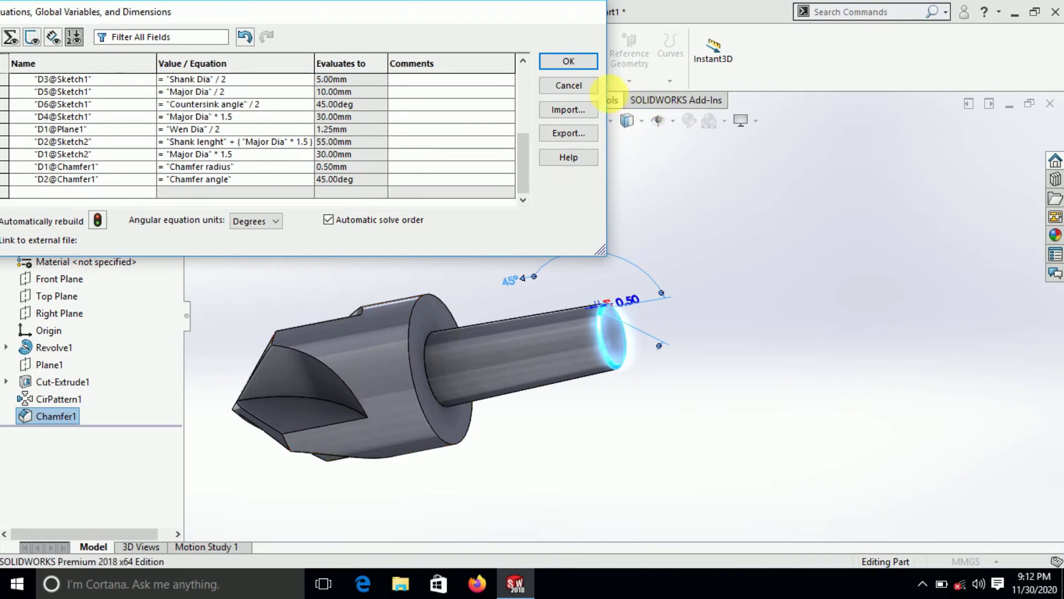
Step: Close the equations table, then chamfer the body-to-shank step edge 1 mm at 45°
{"action": "left_click", "coordinate": [569, 63]}
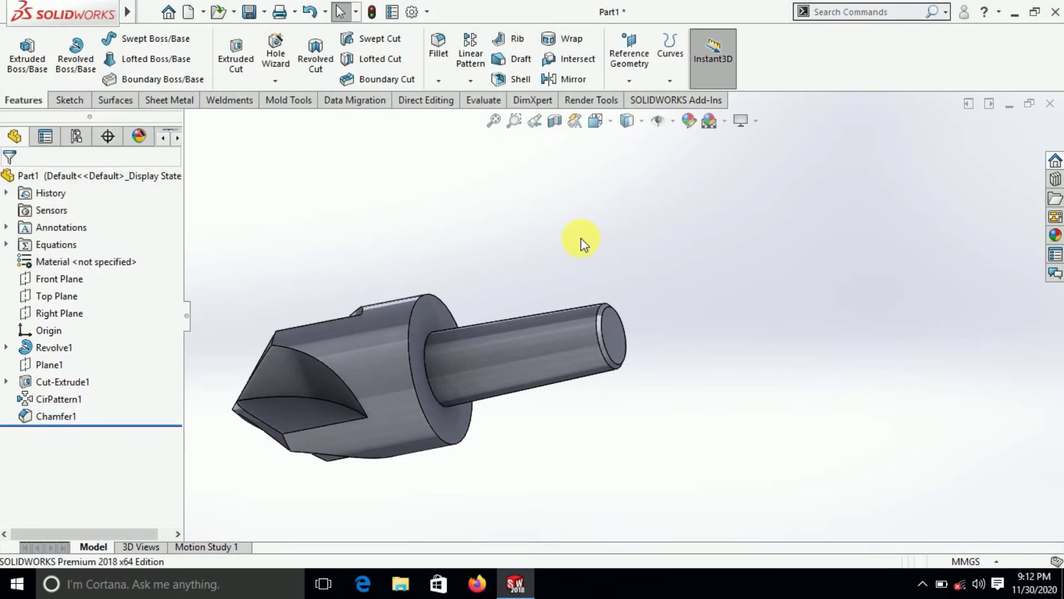
{"action": "left_click", "coordinate": [439, 81]}
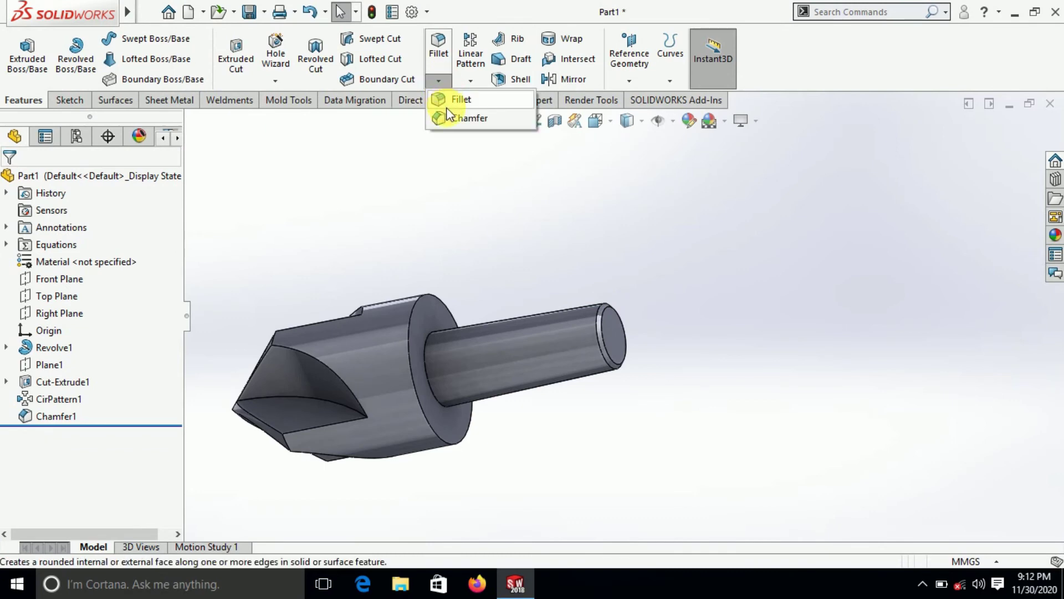
{"action": "left_click", "coordinate": [450, 118]}
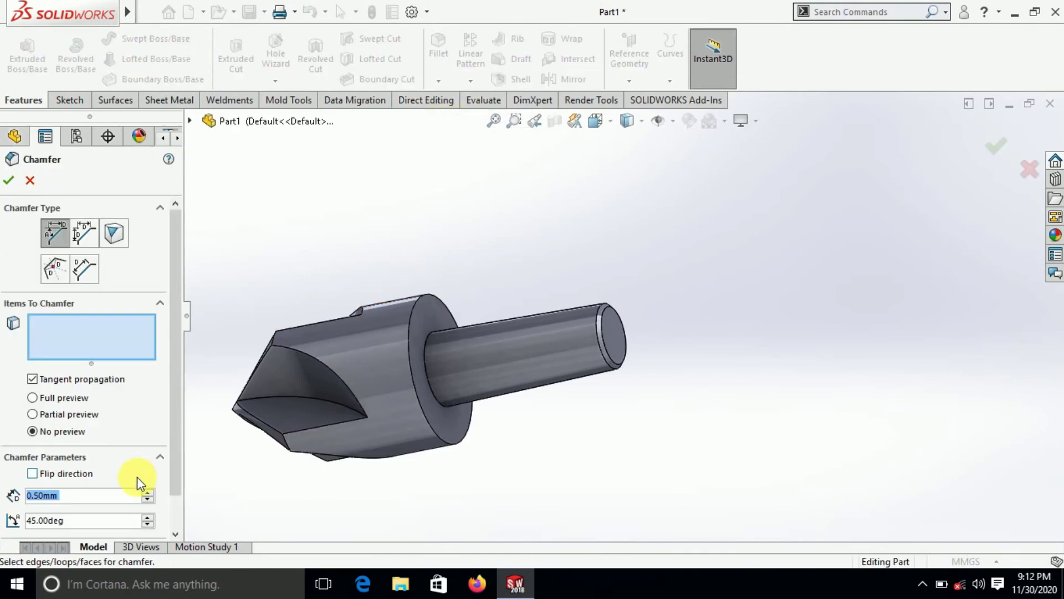
{"action": "type", "text": "1"}
{"action": "key", "text": "Return"}
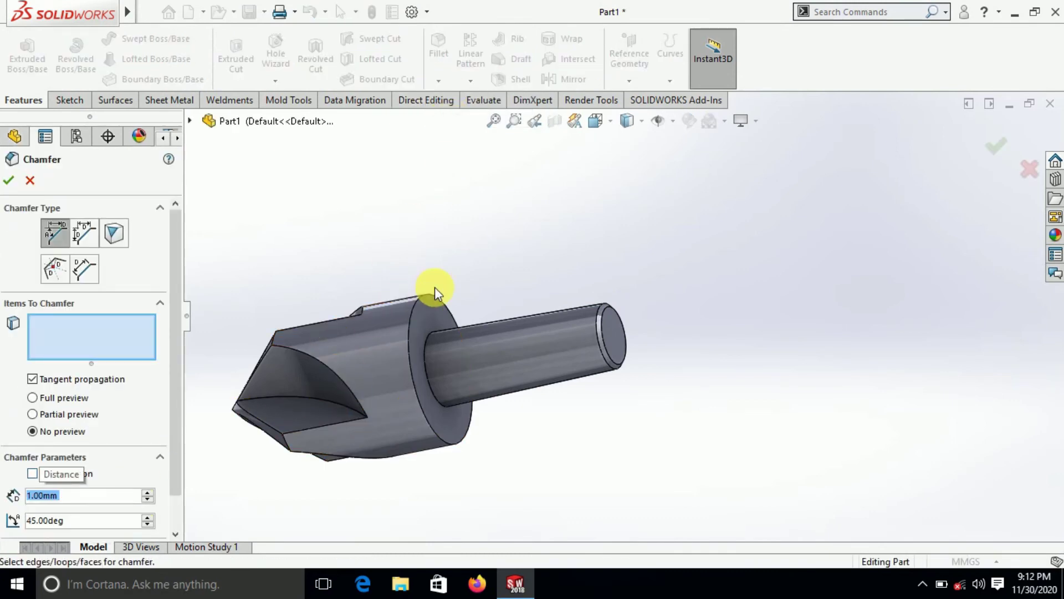
{"action": "left_click", "coordinate": [420, 306]}
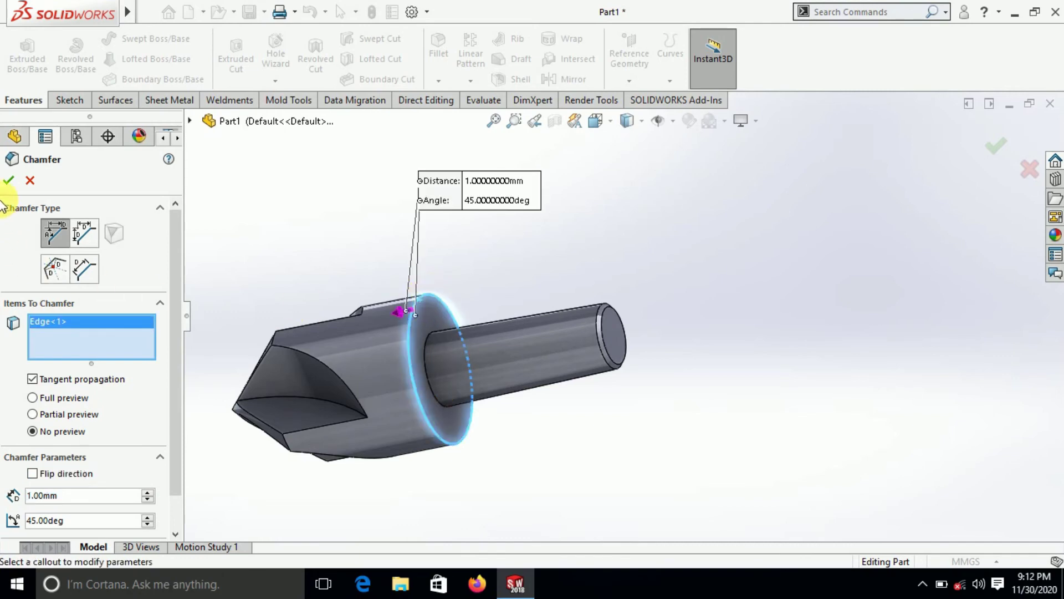
{"action": "left_click", "coordinate": [17, 184]}
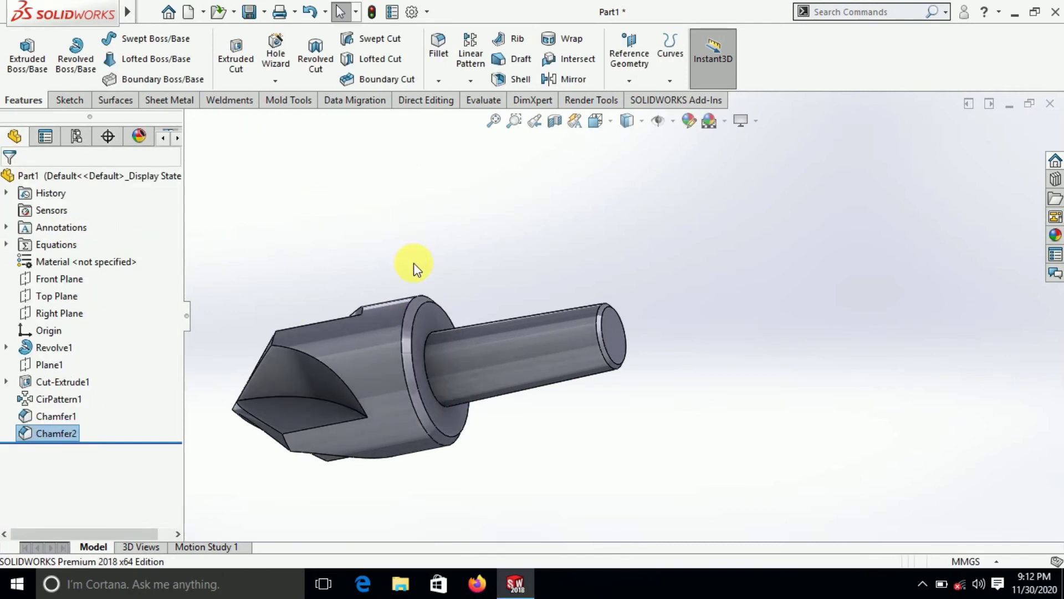
{"action": "scroll", "coordinate": [435, 309], "scroll_direction": "down", "scroll_amount": 2}
Step: Add the equation D1@Chamfer2 = "Chamfer radius" * 2 for Chamfer2's 1.00 mm distance
{"action": "scroll", "coordinate": [445, 329], "scroll_direction": "down", "scroll_amount": 3}
{"action": "left_click", "coordinate": [445, 329]}
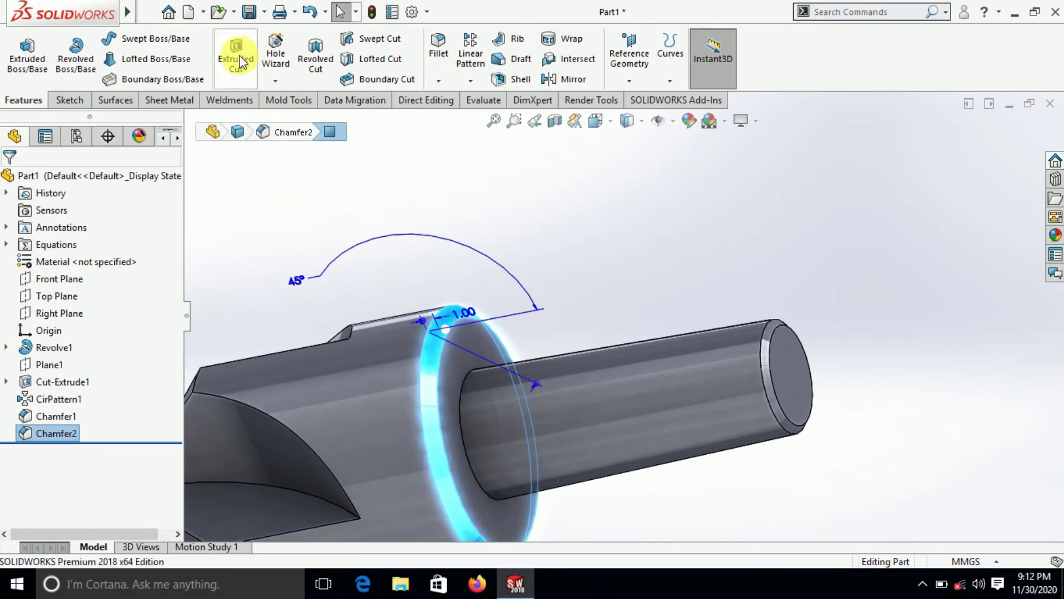
{"action": "left_click", "coordinate": [321, 11]}
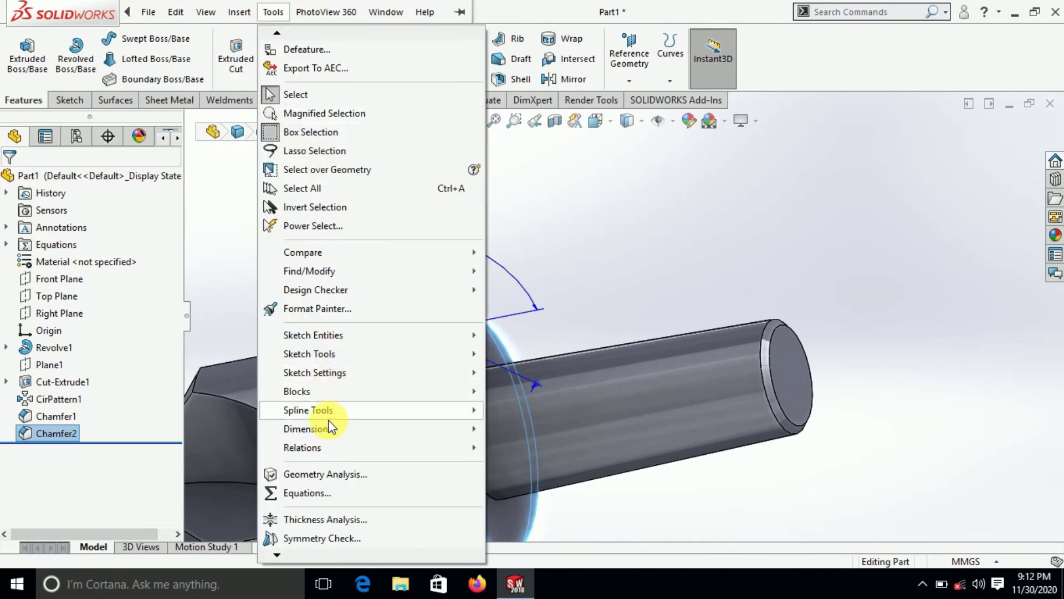
{"action": "left_click", "coordinate": [327, 491]}
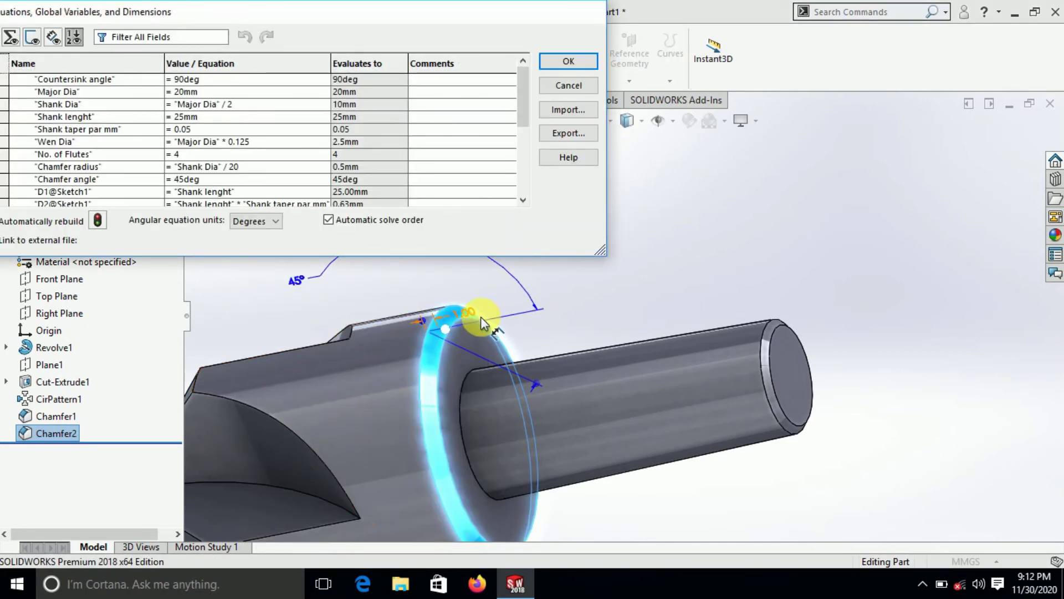
{"action": "scroll", "coordinate": [481, 317], "scroll_direction": "down", "scroll_amount": 3}
{"action": "left_click", "coordinate": [523, 200]}
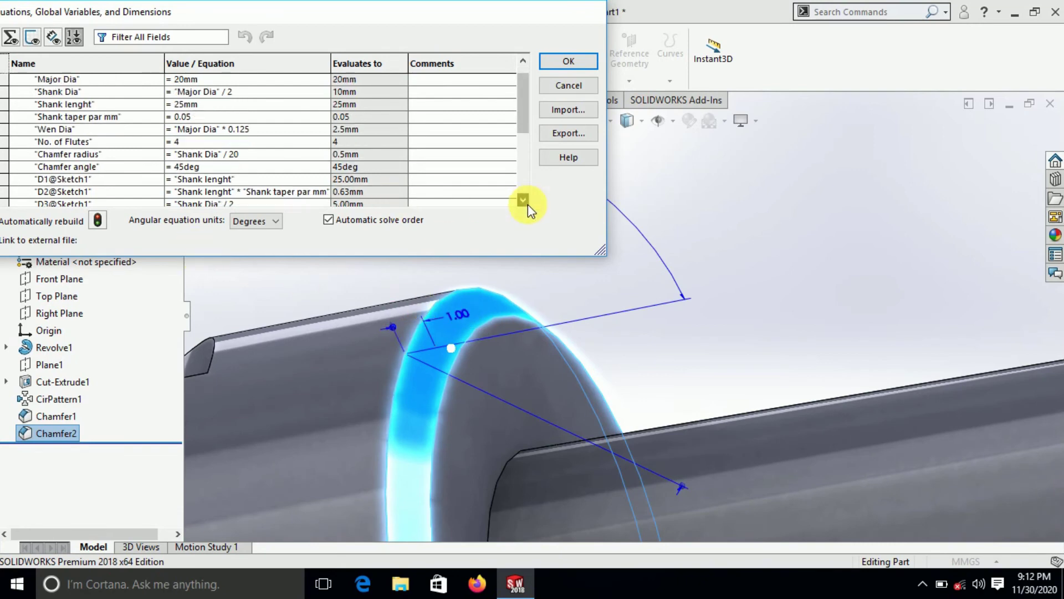
{"action": "scroll", "coordinate": [523, 199], "scroll_direction": "down", "scroll_amount": 2}
{"action": "scroll", "coordinate": [523, 200], "scroll_direction": "down", "scroll_amount": 2}
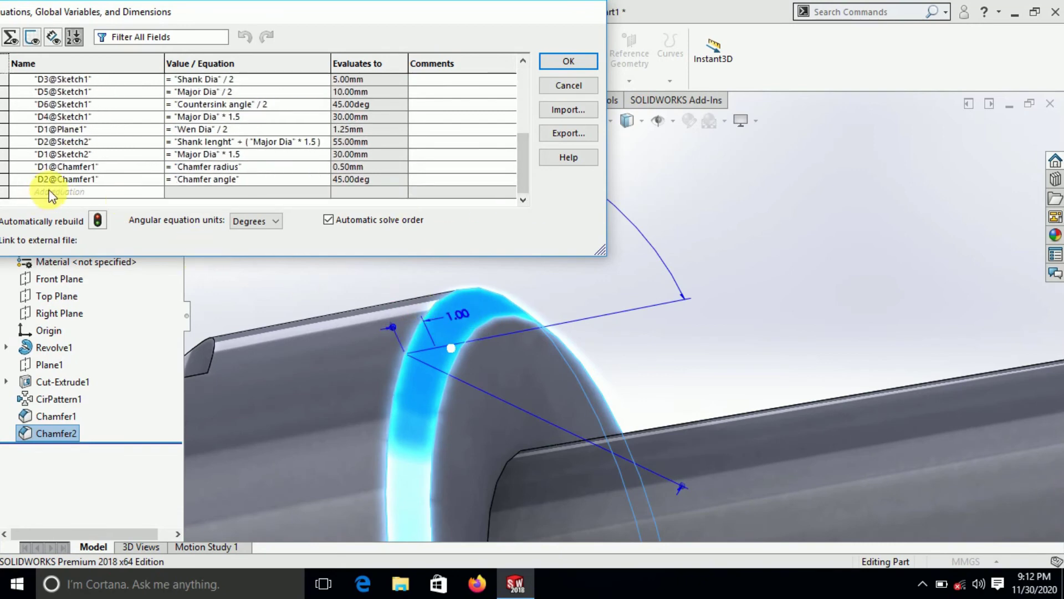
{"action": "left_click", "coordinate": [50, 192]}
{"action": "mouse_move", "coordinate": [201, 208]}
{"action": "left_click", "coordinate": [458, 324]}
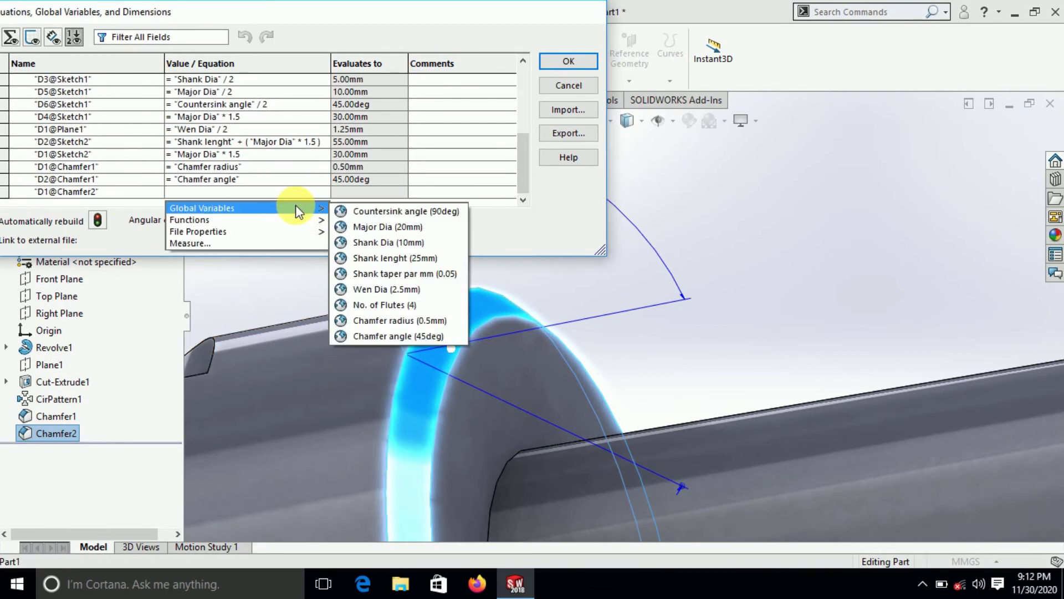
{"action": "left_click", "coordinate": [411, 320]}
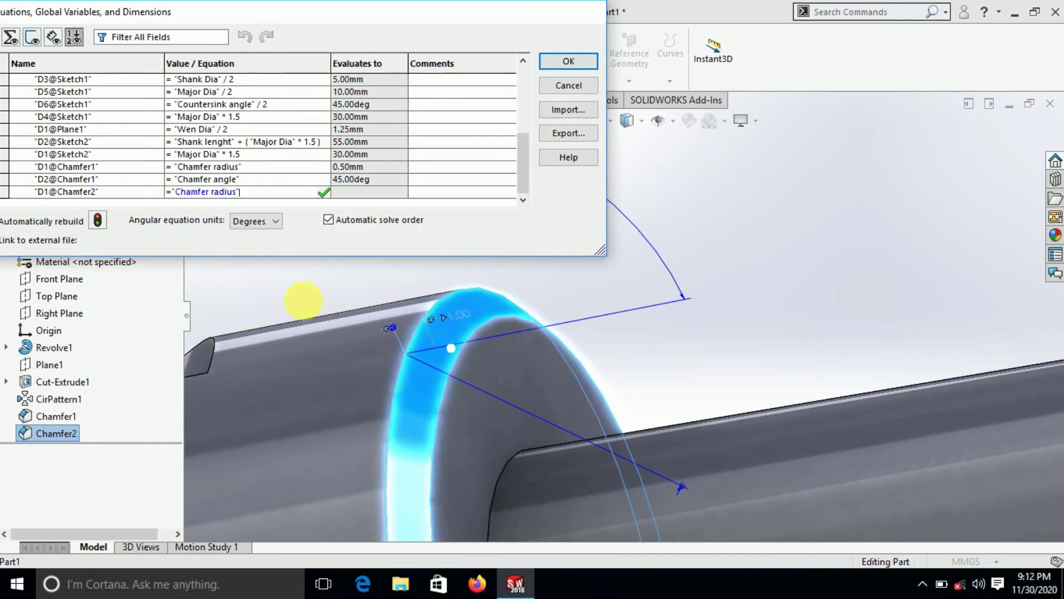
{"action": "type", "text": "* "}
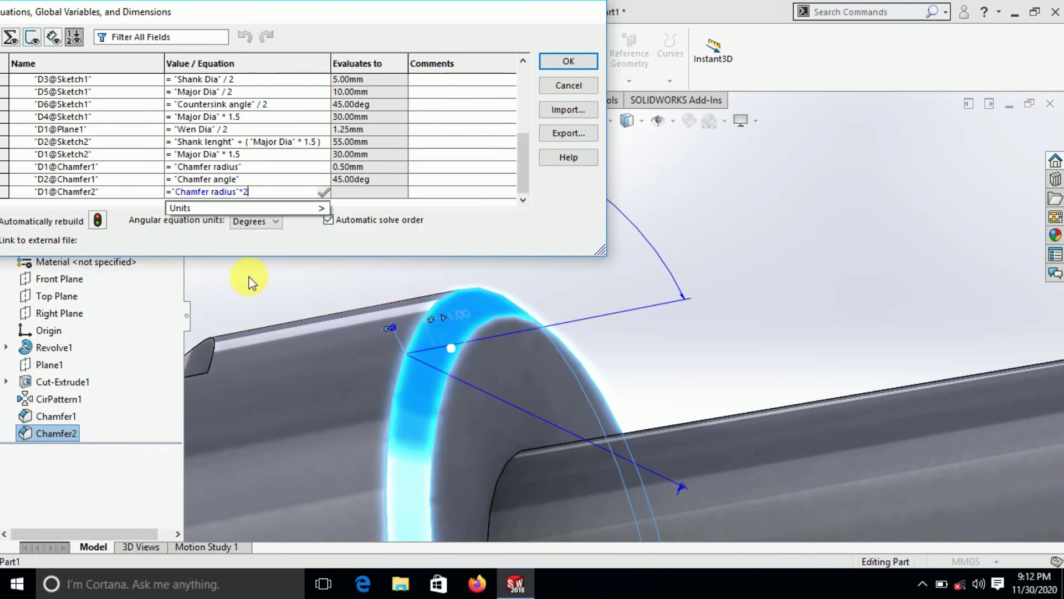
{"action": "type", "text": "2"}
{"action": "key", "text": "Return"}
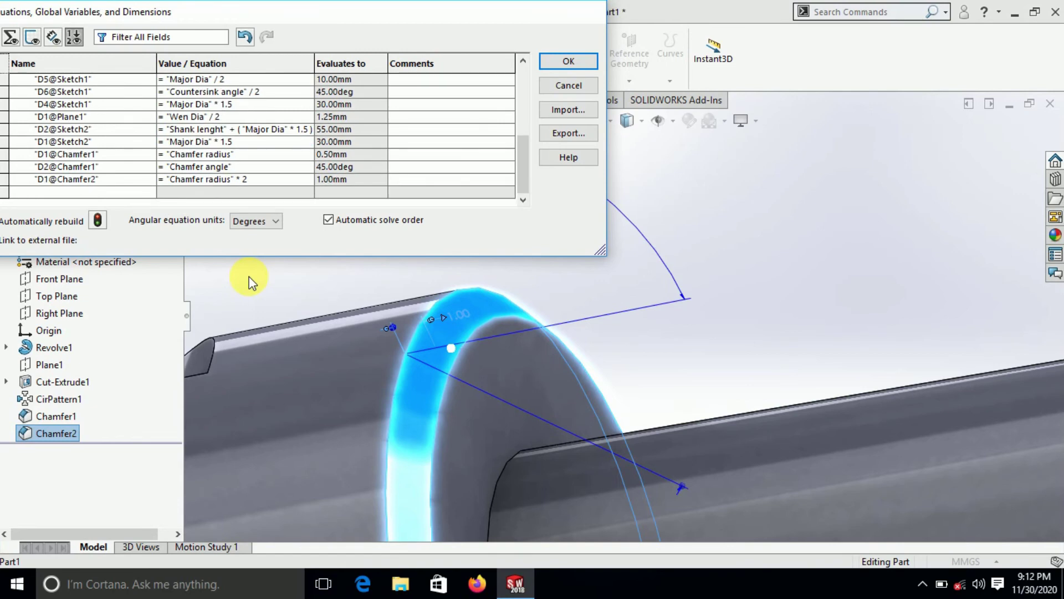
Step: Add D2@Chamfer2 = "Chamfer angle" for the 45° angle and apply the equations
{"action": "scroll", "coordinate": [428, 295], "scroll_direction": "up", "scroll_amount": 3}
{"action": "left_click", "coordinate": [366, 272]}
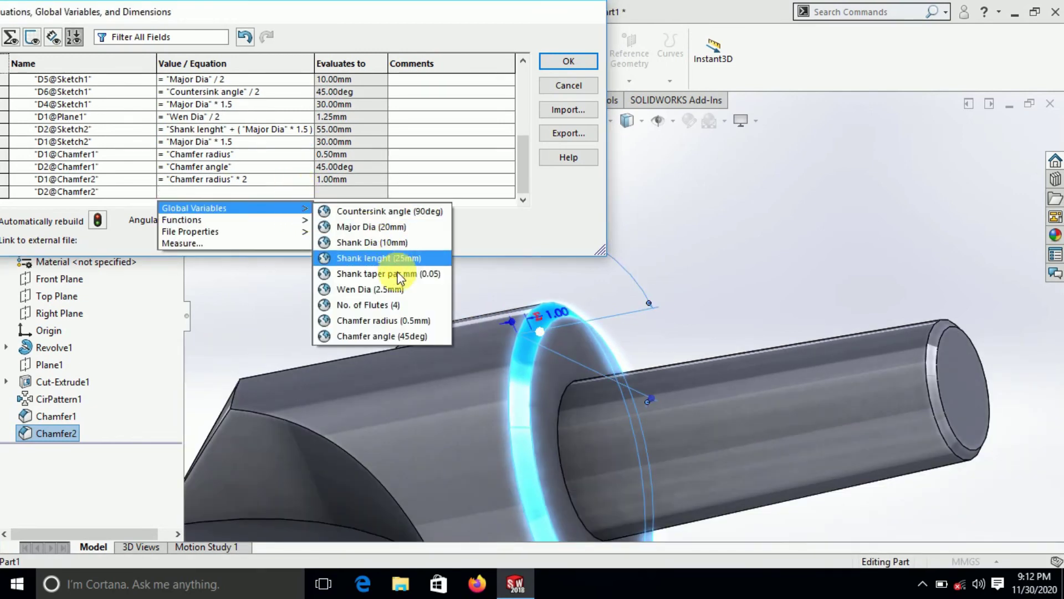
{"action": "left_click", "coordinate": [394, 334]}
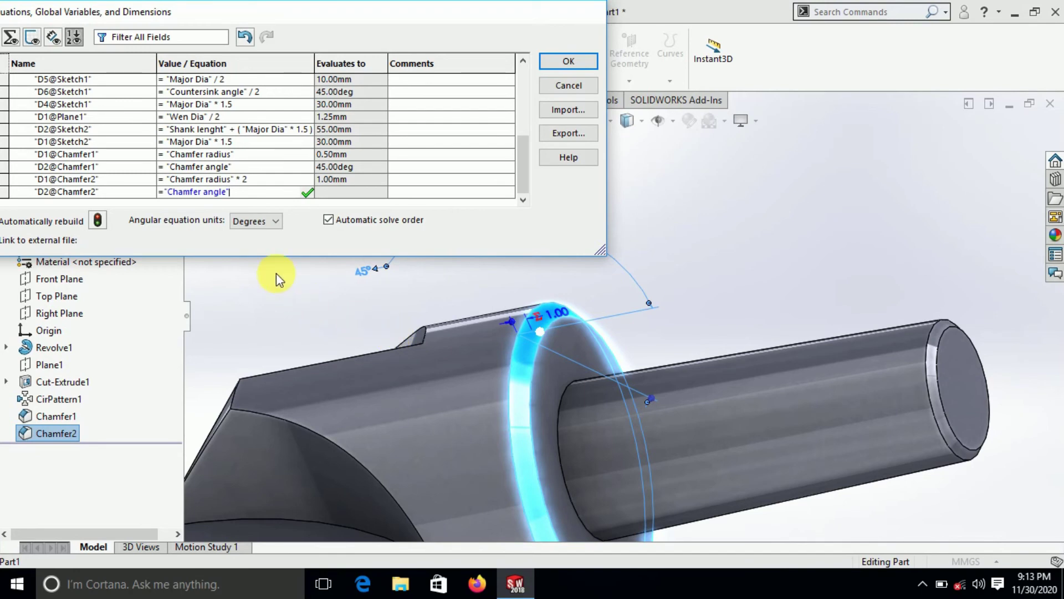
{"action": "key", "text": "Return"}
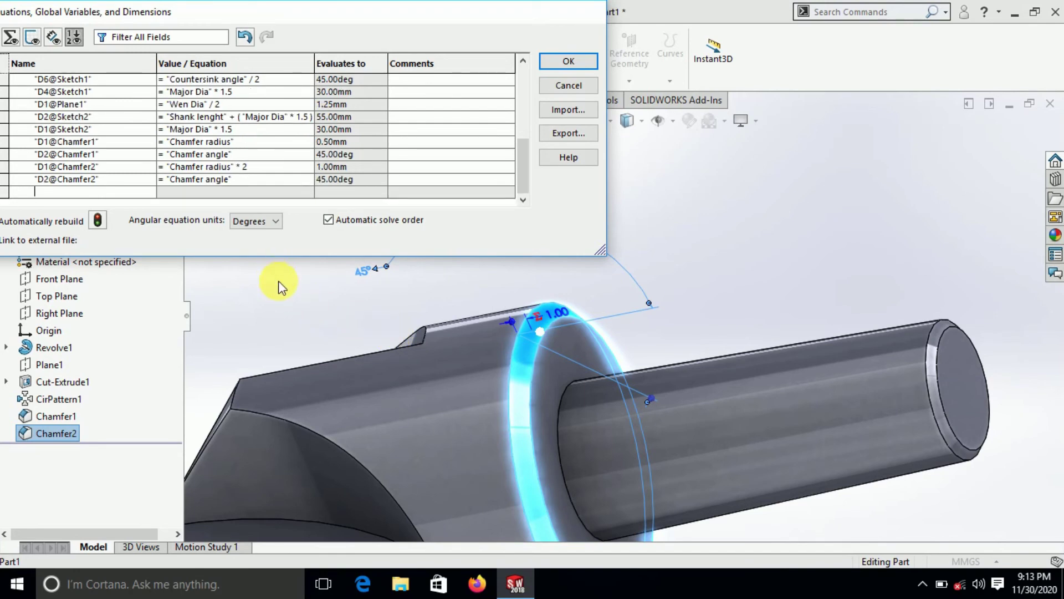
{"action": "left_click", "coordinate": [568, 61]}
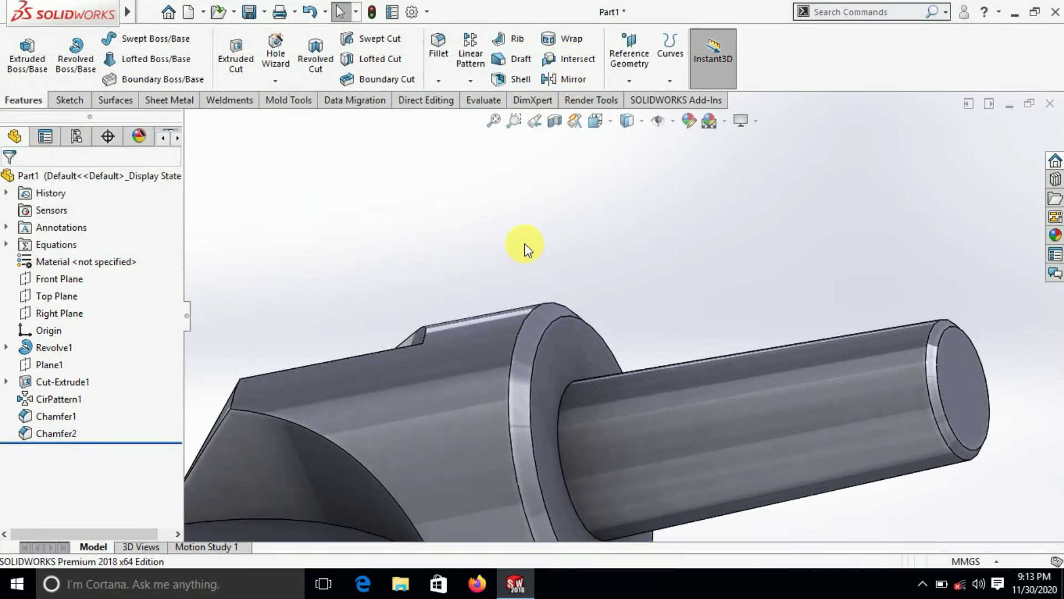
Step: Orbit the model to face the cutting tip and start a 1 mm radius fillet
{"action": "scroll", "coordinate": [521, 294], "scroll_direction": "up", "scroll_amount": 3}
{"action": "scroll", "coordinate": [537, 299], "scroll_direction": "up", "scroll_amount": 2}
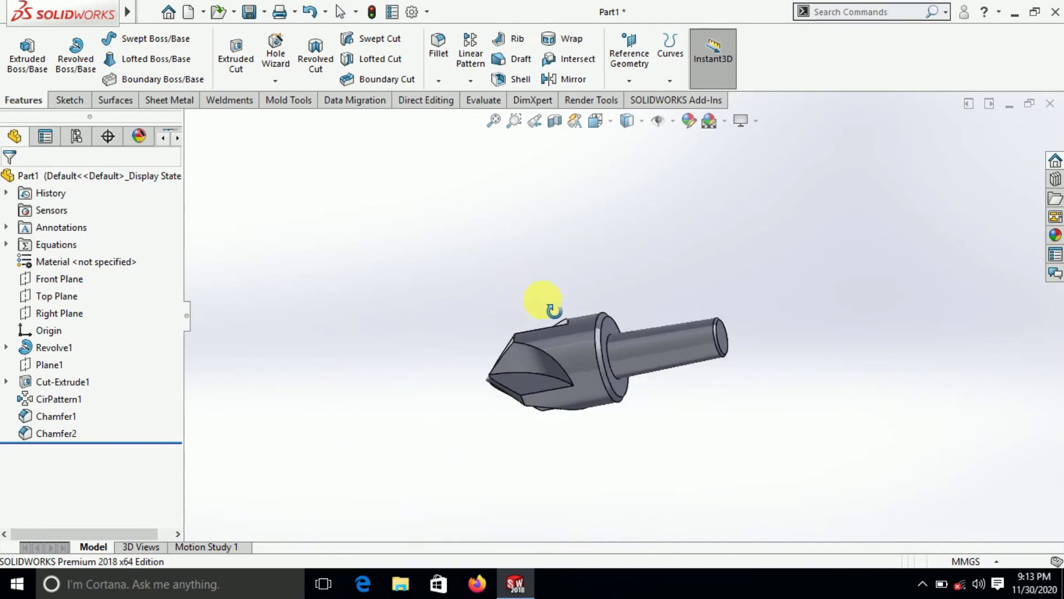
{"action": "middle_click_drag", "start_coordinate": [546, 304], "coordinate": [651, 355]}
{"action": "scroll", "coordinate": [643, 366], "scroll_direction": "down", "scroll_amount": 3}
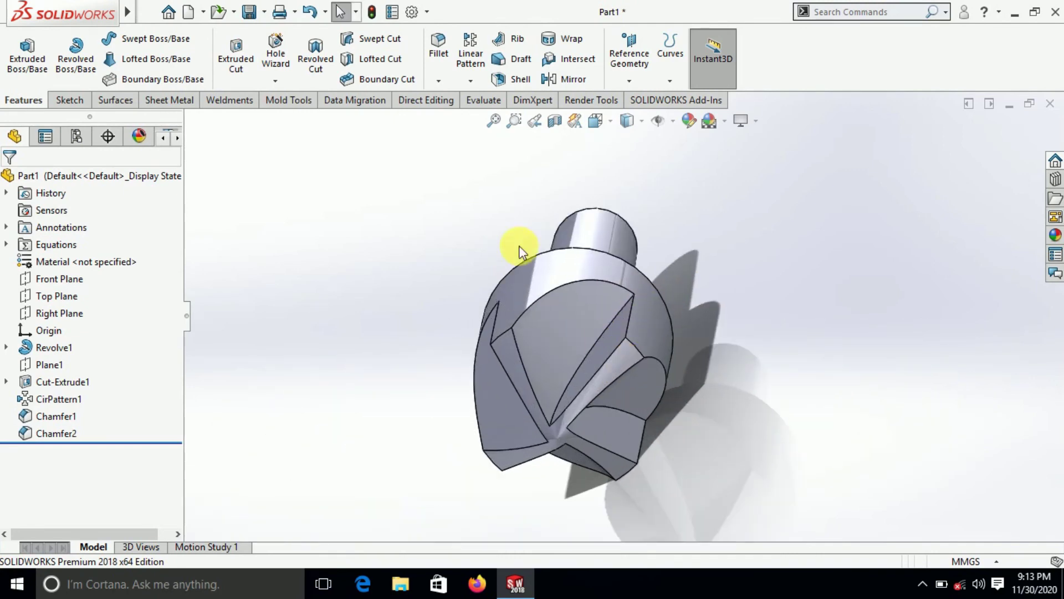
{"action": "left_click", "coordinate": [438, 49]}
{"action": "type", "text": "1.00mm"}
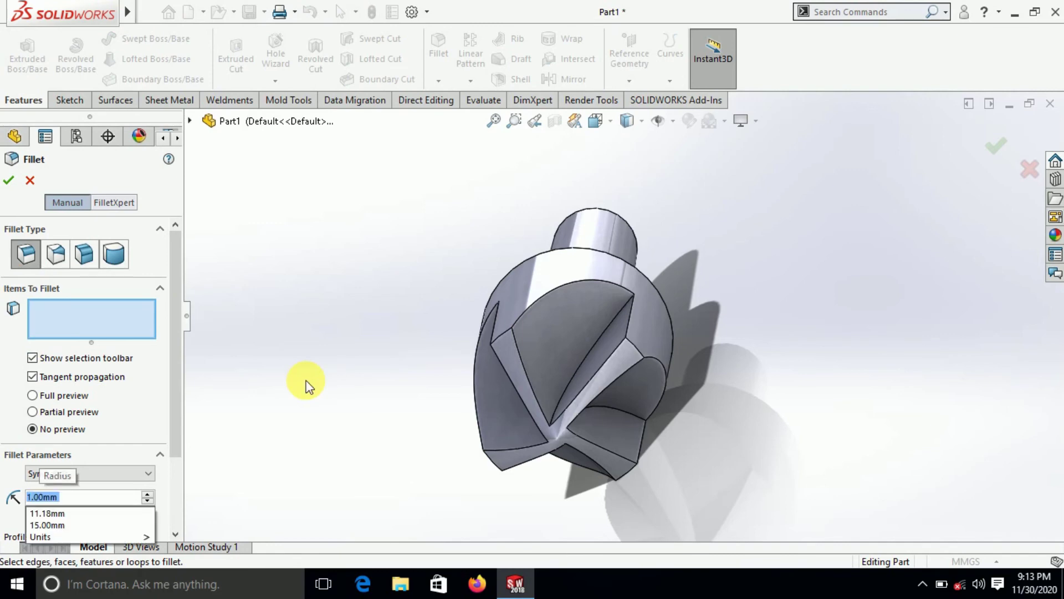
{"action": "key", "text": "Return"}
Step: Select the four flute edges at the tip and apply the 1 mm fillet
{"action": "scroll", "coordinate": [583, 370], "scroll_direction": "down", "scroll_amount": 2}
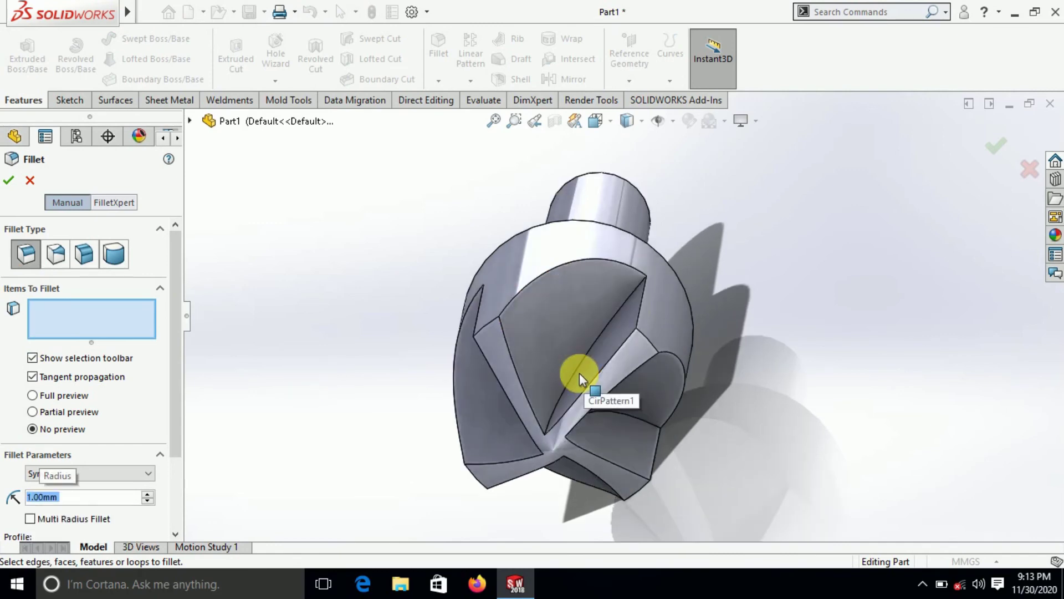
{"action": "left_click", "coordinate": [577, 368]}
{"action": "middle_click_drag", "start_coordinate": [577, 368], "coordinate": [668, 293]}
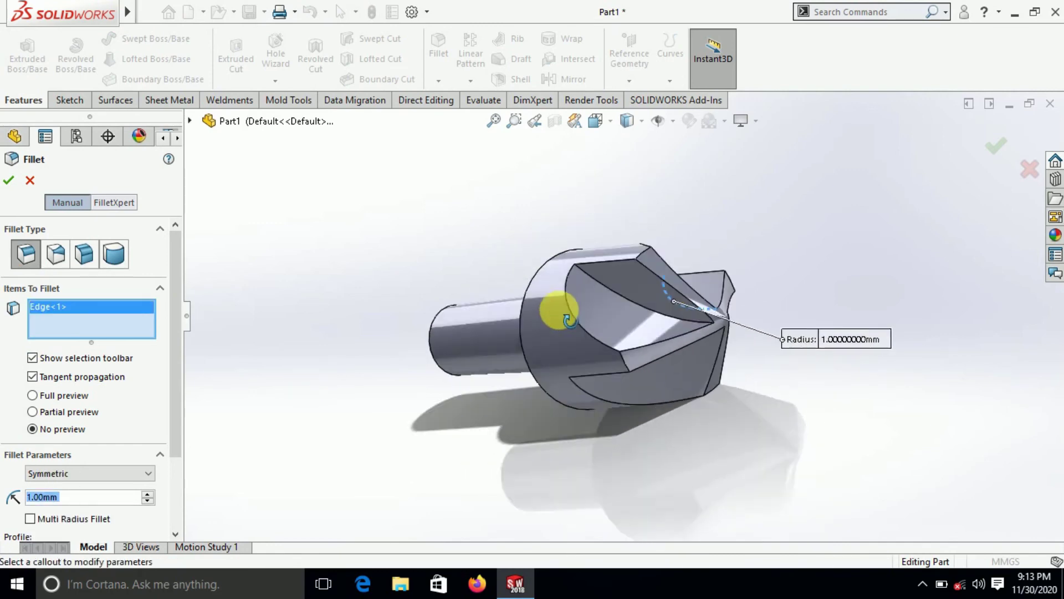
{"action": "left_click", "coordinate": [676, 287]}
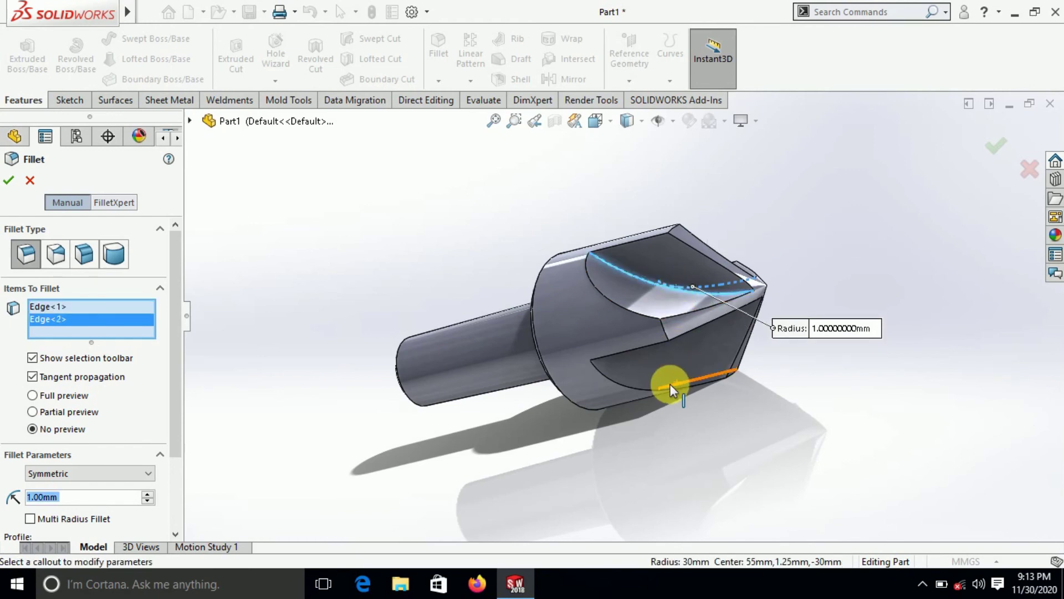
{"action": "middle_click_drag", "start_coordinate": [670, 384], "coordinate": [617, 274]}
{"action": "scroll", "coordinate": [604, 277], "scroll_direction": "down", "scroll_amount": 3}
{"action": "left_click", "coordinate": [568, 264]}
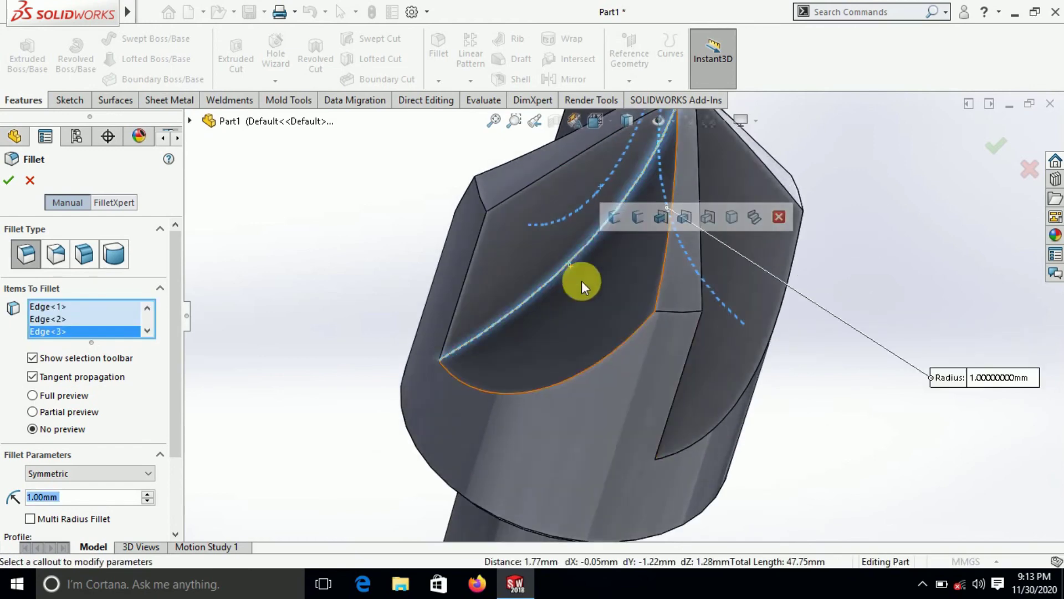
{"action": "scroll", "coordinate": [582, 281], "scroll_direction": "up", "scroll_amount": 3}
{"action": "mouse_move", "coordinate": [622, 347]}
{"action": "middle_mouse_down"}
{"action": "mouse_move", "coordinate": [573, 327]}
{"action": "mouse_move", "coordinate": [676, 330]}
{"action": "middle_mouse_up"}
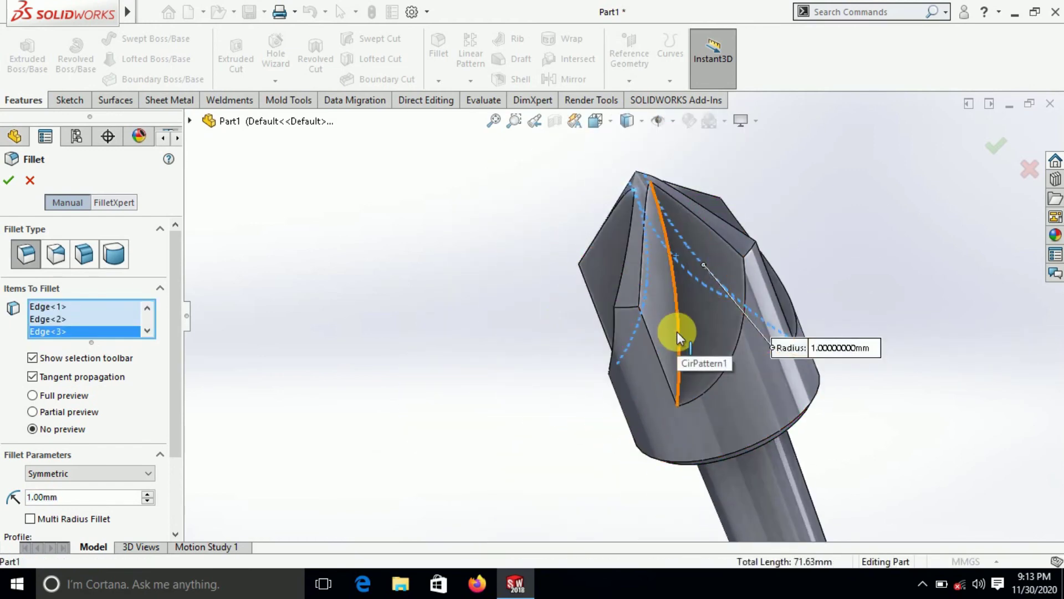
{"action": "left_click", "coordinate": [676, 331]}
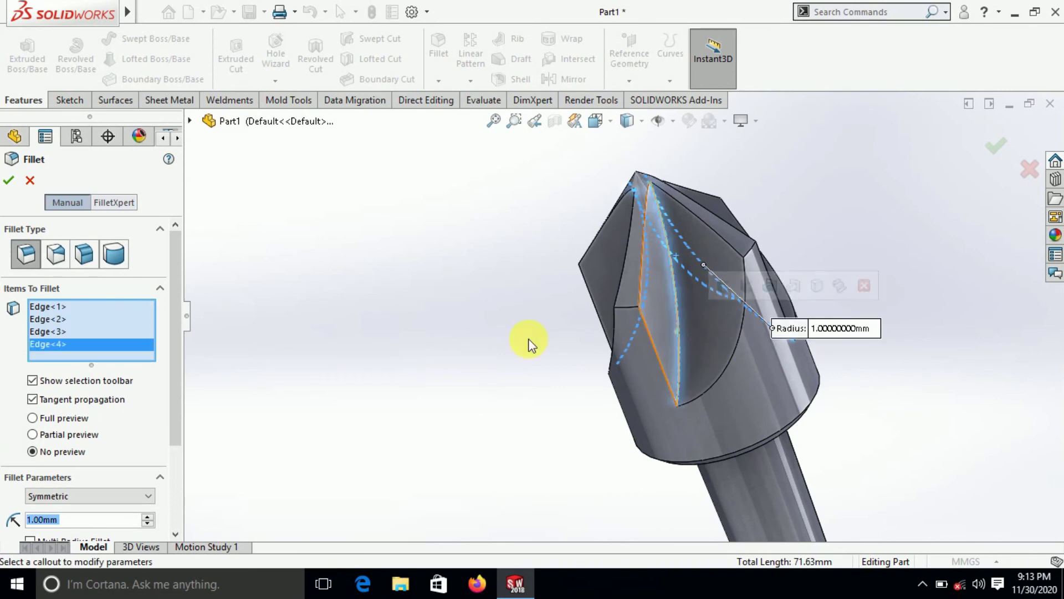
{"action": "left_click", "coordinate": [10, 183]}
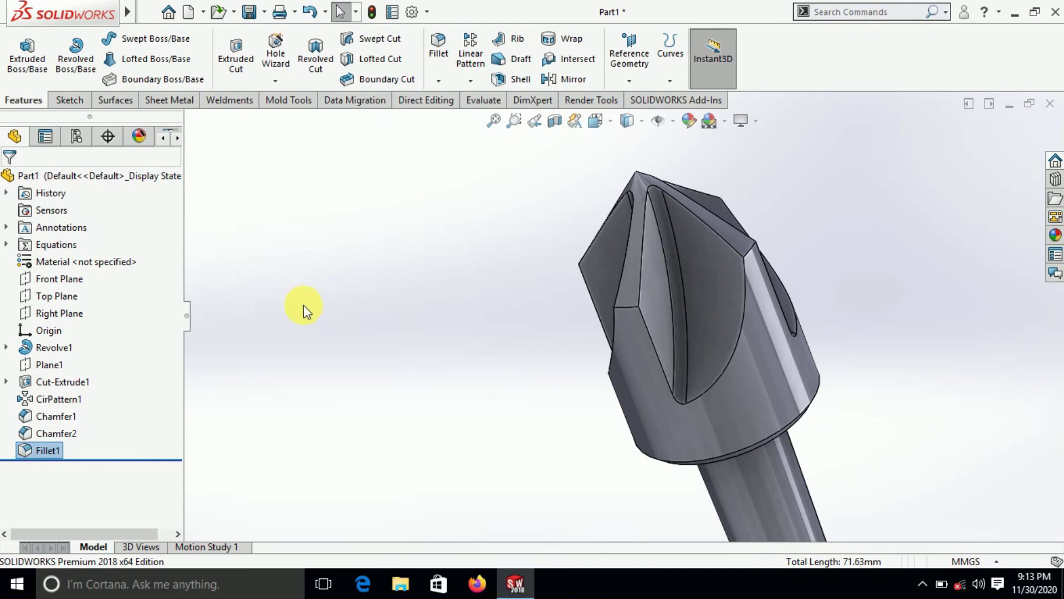
Step: Orbit the model and select the fillet face on the cutter
{"action": "scroll", "coordinate": [563, 294], "scroll_direction": "up", "scroll_amount": 3}
{"action": "middle_click_drag", "start_coordinate": [563, 294], "coordinate": [581, 458]}
{"action": "scroll", "coordinate": [664, 354], "scroll_direction": "down", "scroll_amount": 3}
{"action": "mouse_move", "coordinate": [664, 354]}
{"action": "middle_mouse_down"}
{"action": "mouse_move", "coordinate": [684, 380]}
{"action": "mouse_move", "coordinate": [408, 290]}
{"action": "mouse_move", "coordinate": [565, 328]}
{"action": "mouse_move", "coordinate": [760, 324]}
{"action": "middle_mouse_up"}
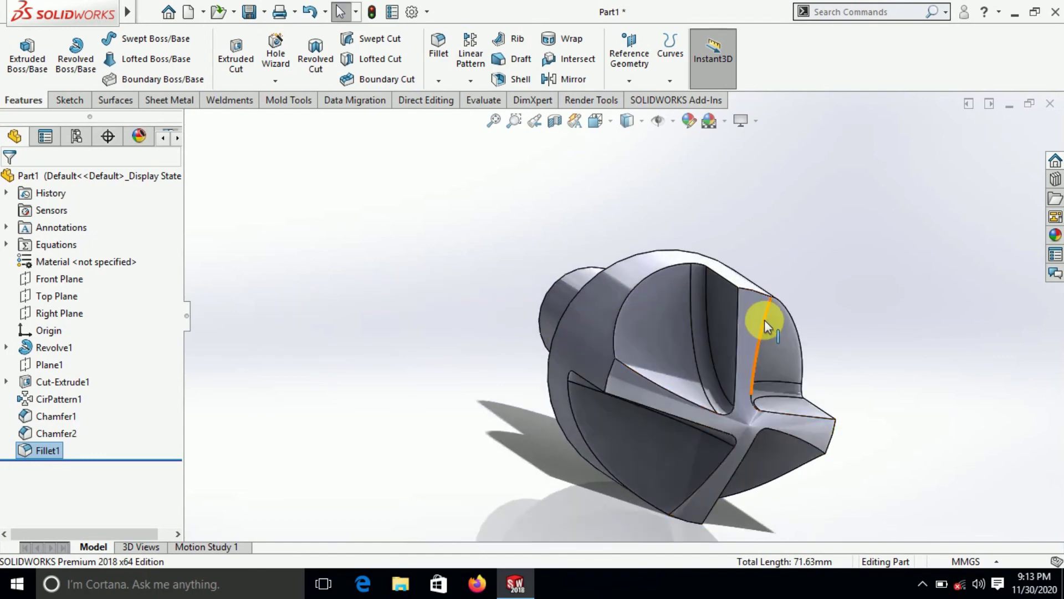
{"action": "scroll", "coordinate": [646, 295], "scroll_direction": "down", "scroll_amount": 3}
{"action": "left_click", "coordinate": [625, 279]}
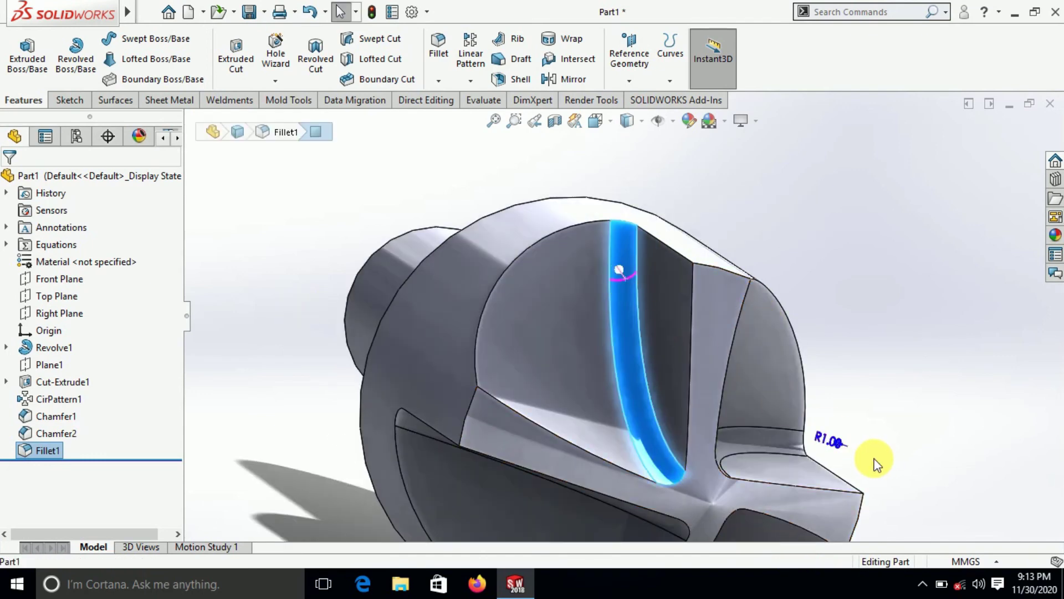
{"action": "mouse_move", "coordinate": [879, 457]}
{"action": "middle_mouse_down"}
{"action": "mouse_move", "coordinate": [860, 480]}
{"action": "mouse_move", "coordinate": [493, 207]}
{"action": "middle_mouse_up"}
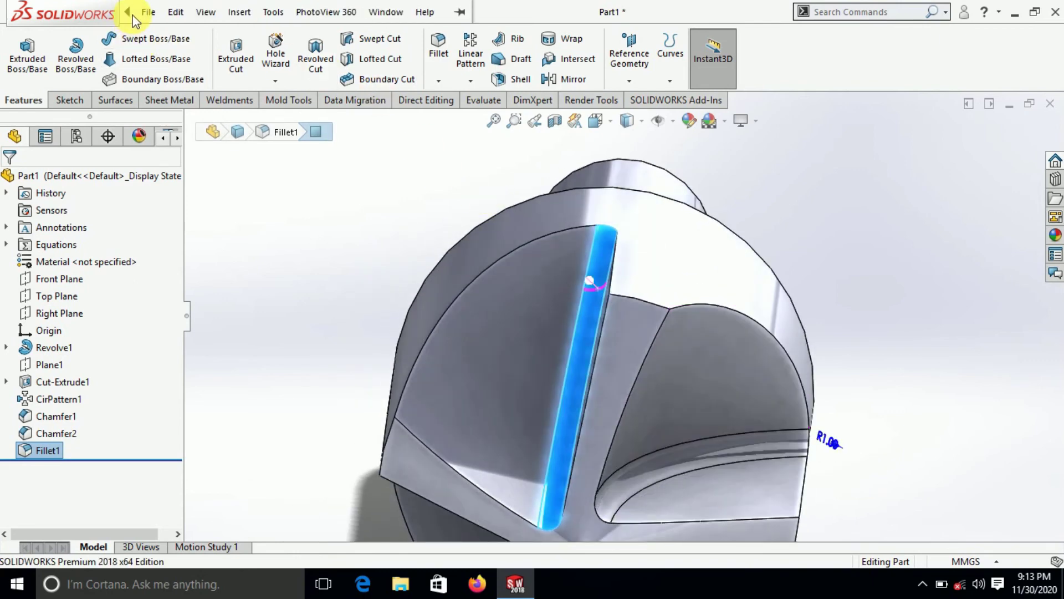
Step: Add the equation D1@Fillet1 = "Major Dia"/20, giving a 1.00 mm fillet radius
{"action": "left_click", "coordinate": [206, 11]}
{"action": "mouse_move", "coordinate": [273, 11]}
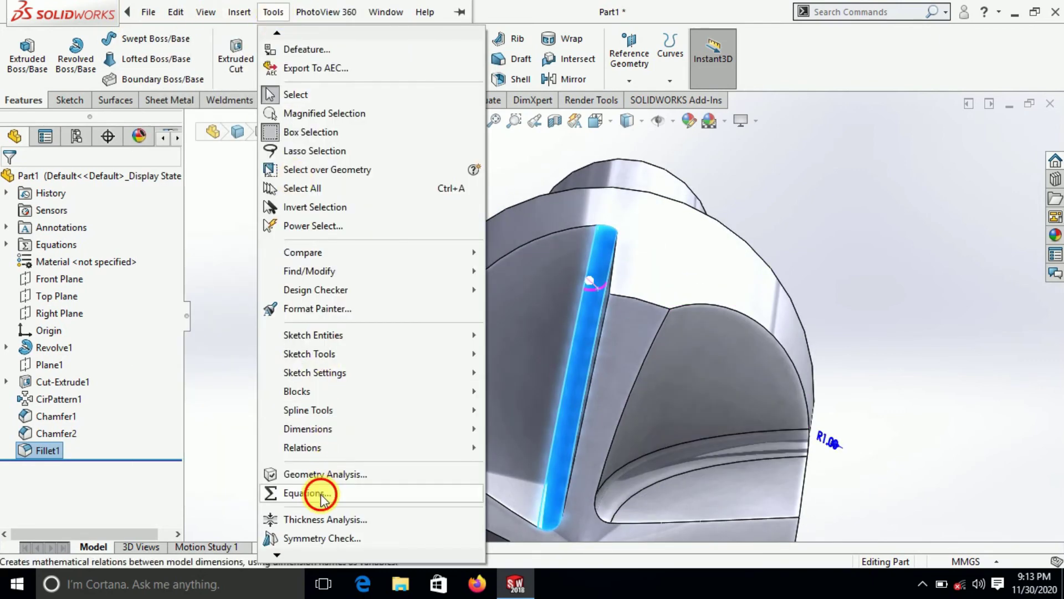
{"action": "left_click", "coordinate": [291, 424]}
{"action": "scroll", "coordinate": [522, 203], "scroll_direction": "down", "scroll_amount": 2}
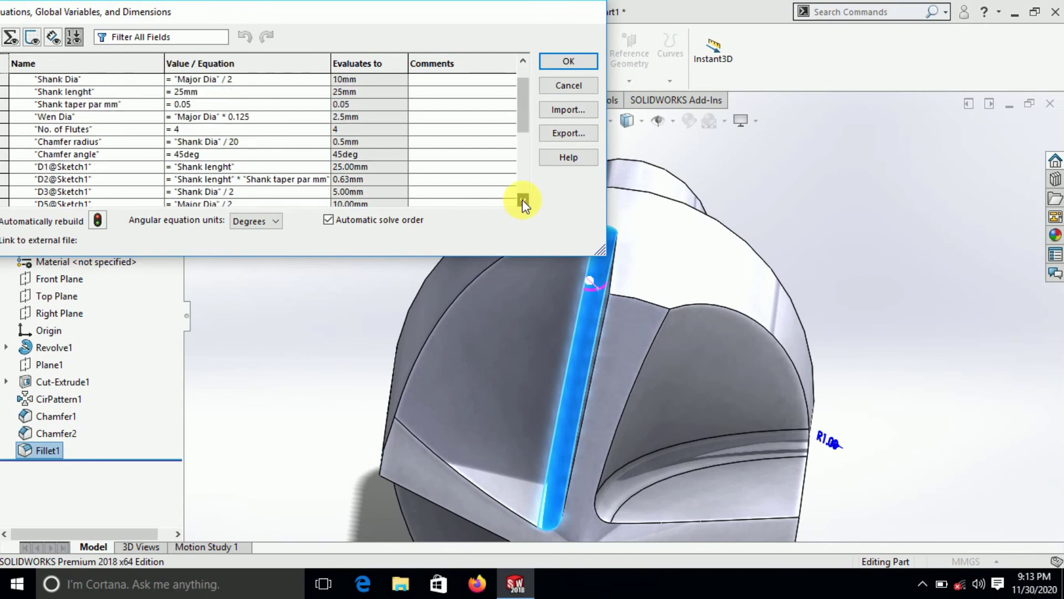
{"action": "scroll", "coordinate": [522, 199], "scroll_direction": "down", "scroll_amount": 2}
{"action": "scroll", "coordinate": [523, 200], "scroll_direction": "down", "scroll_amount": 2}
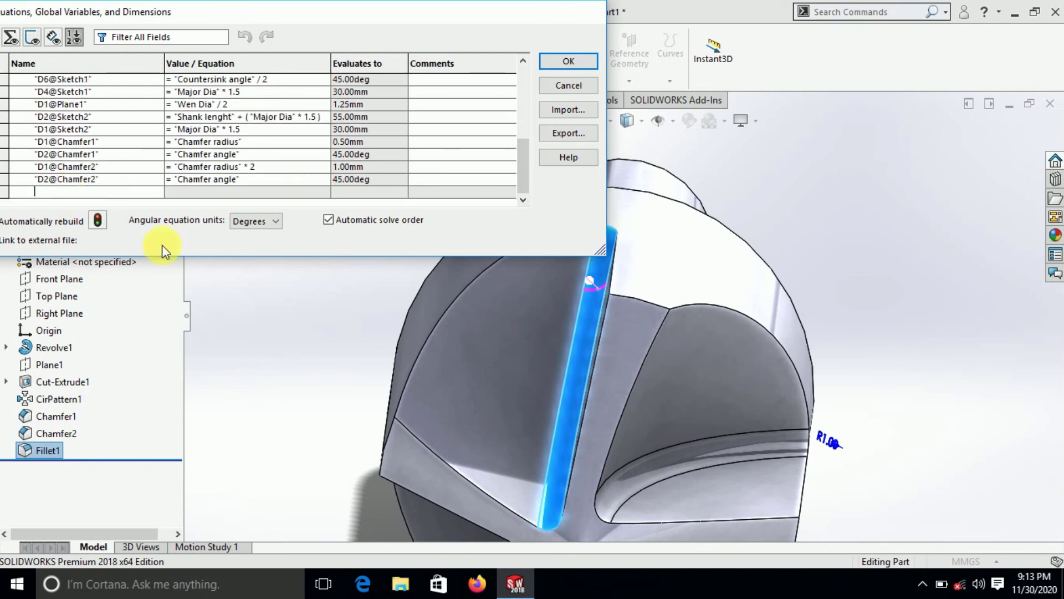
{"action": "left_click", "coordinate": [838, 443]}
{"action": "mouse_move", "coordinate": [245, 207]}
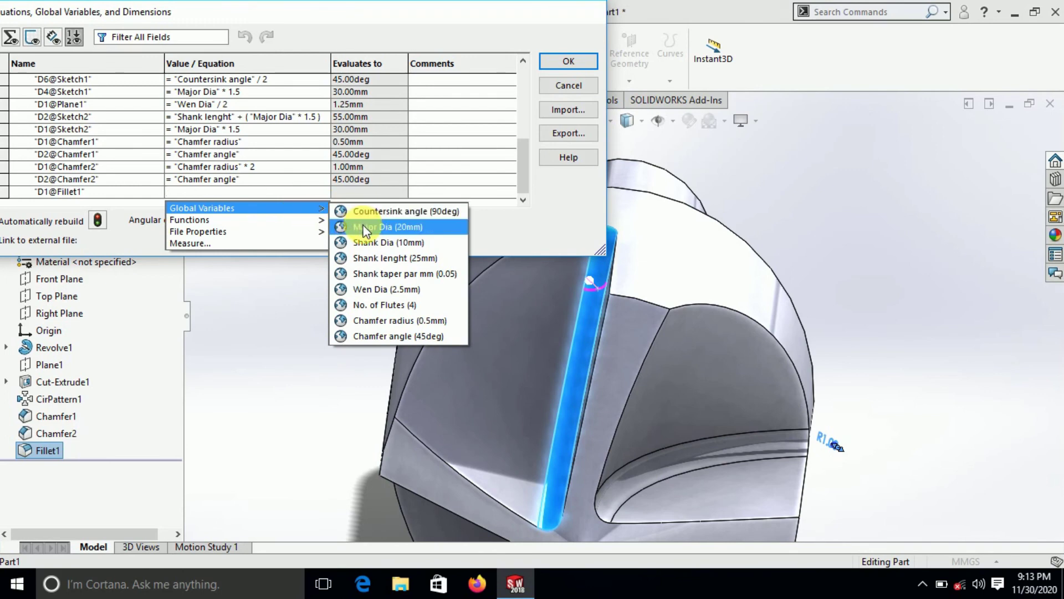
{"action": "left_click", "coordinate": [357, 227]}
{"action": "type", "text": "/"}
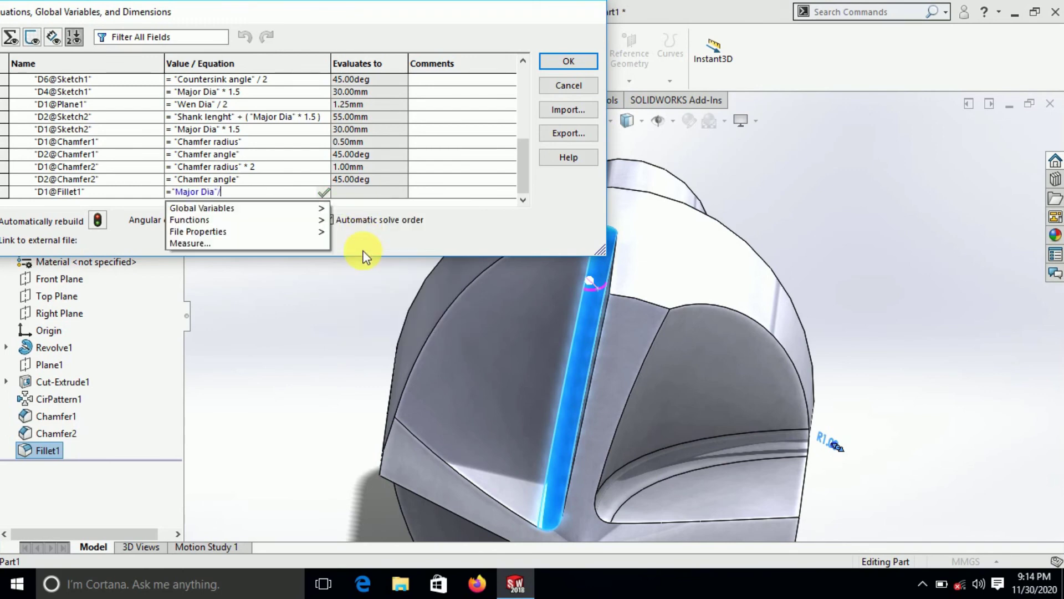
{"action": "type", "text": "20"}
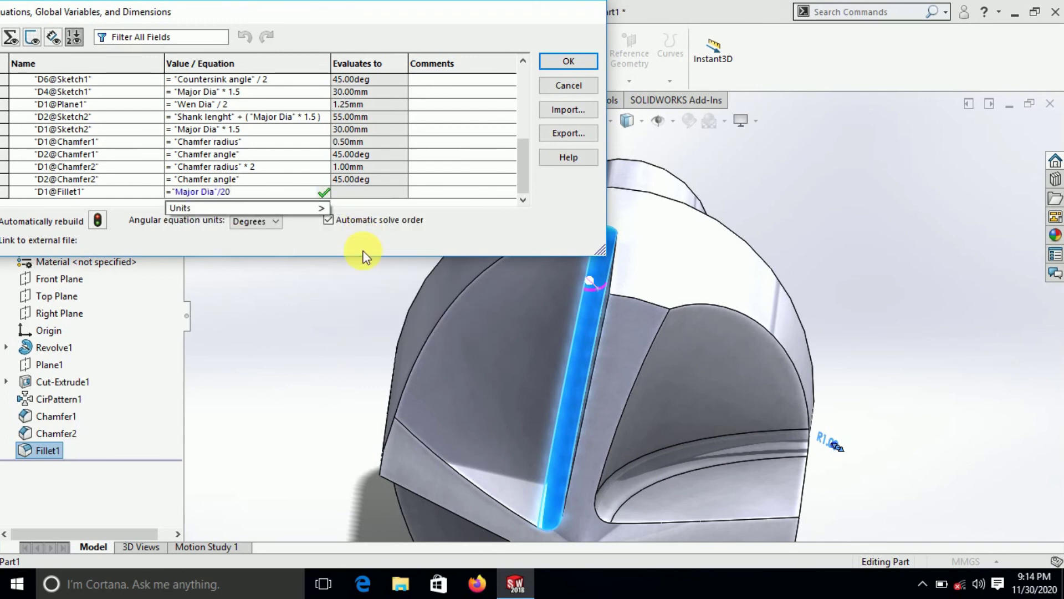
{"action": "key", "text": "Return"}
{"action": "key", "text": "Tab"}
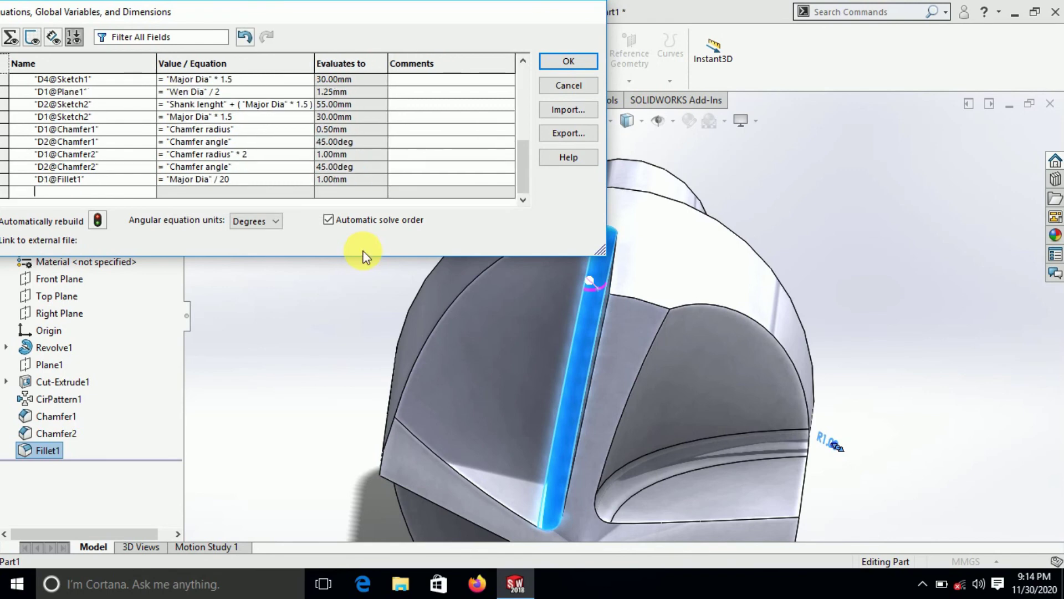
{"action": "left_click", "coordinate": [560, 61]}
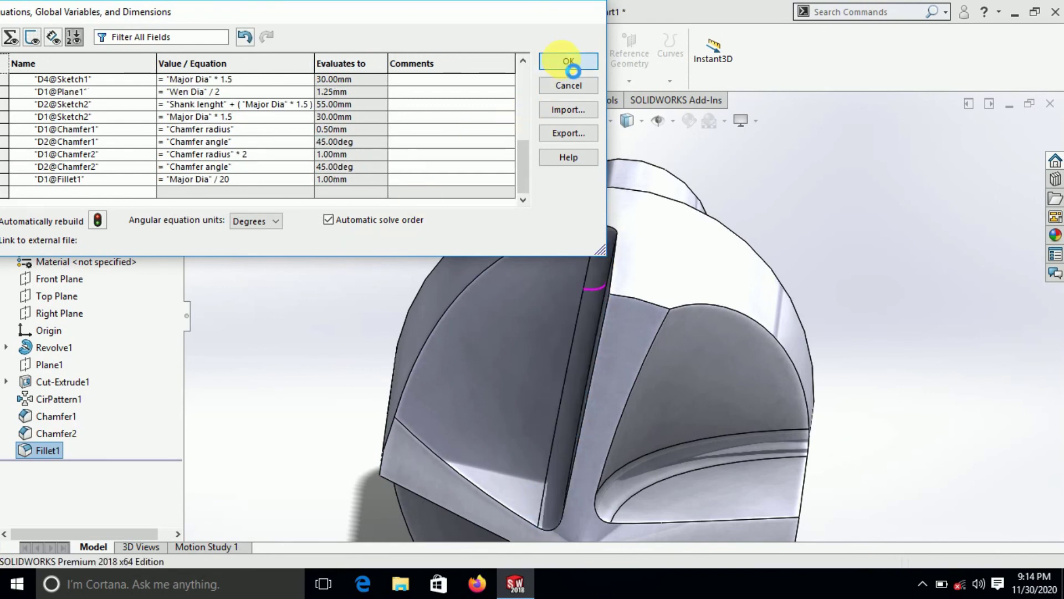
Step: Zoom to fit the whole countersink in view
{"action": "scroll", "coordinate": [562, 324], "scroll_direction": "up", "scroll_amount": 3}
{"action": "scroll", "coordinate": [562, 324], "scroll_direction": "up", "scroll_amount": 3}
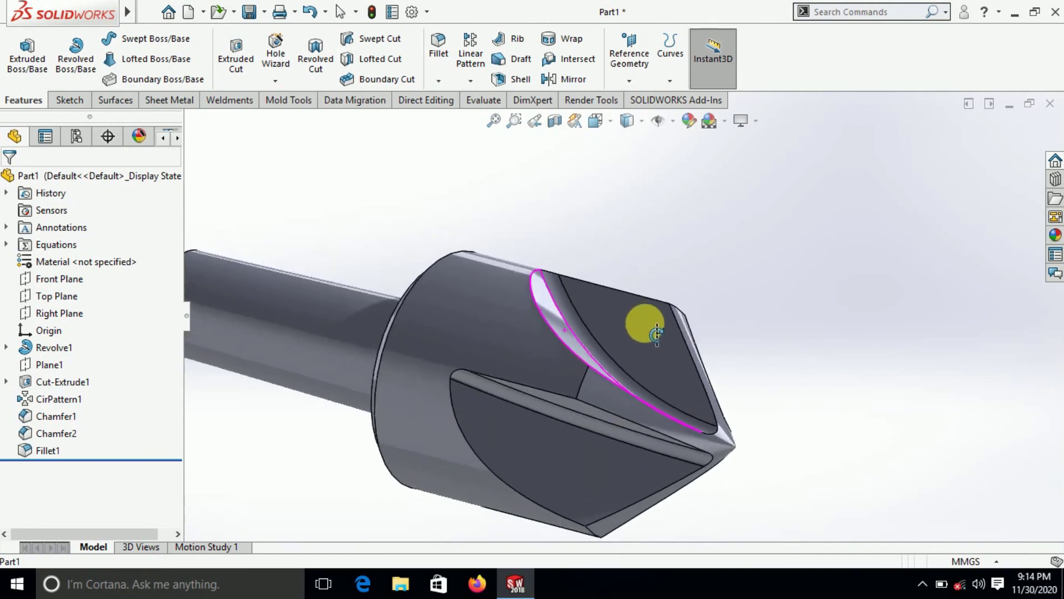
{"action": "scroll", "coordinate": [503, 302], "scroll_direction": "up", "scroll_amount": 3}
{"action": "left_click", "coordinate": [495, 127]}
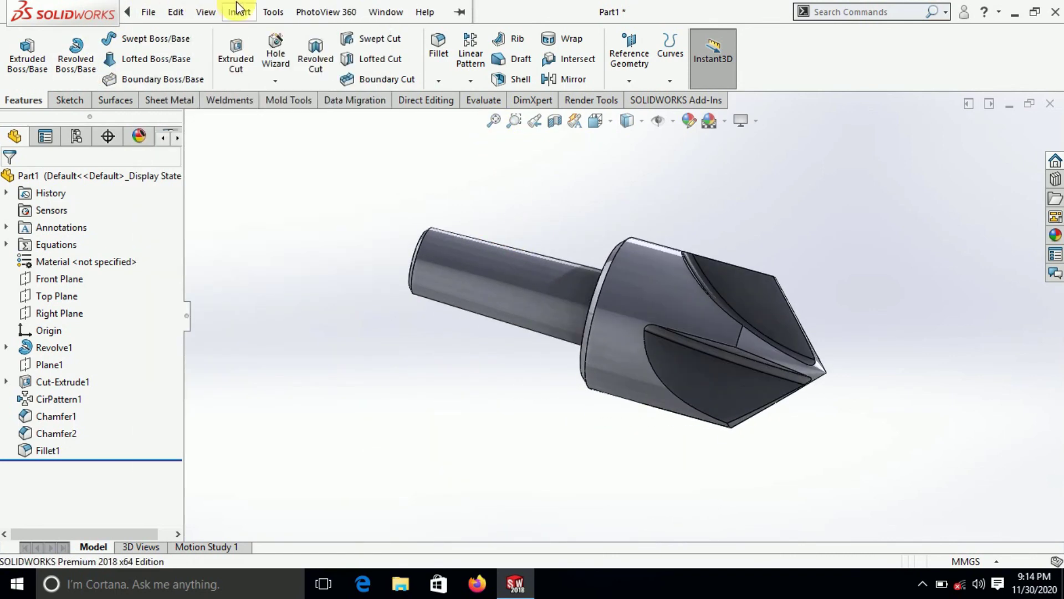
Step: Set Major Dia to 100mm, updating Shank Dia to 50mm and Chamfer radius to 2.5mm
{"action": "left_click", "coordinate": [273, 11]}
{"action": "left_click", "coordinate": [309, 494]}
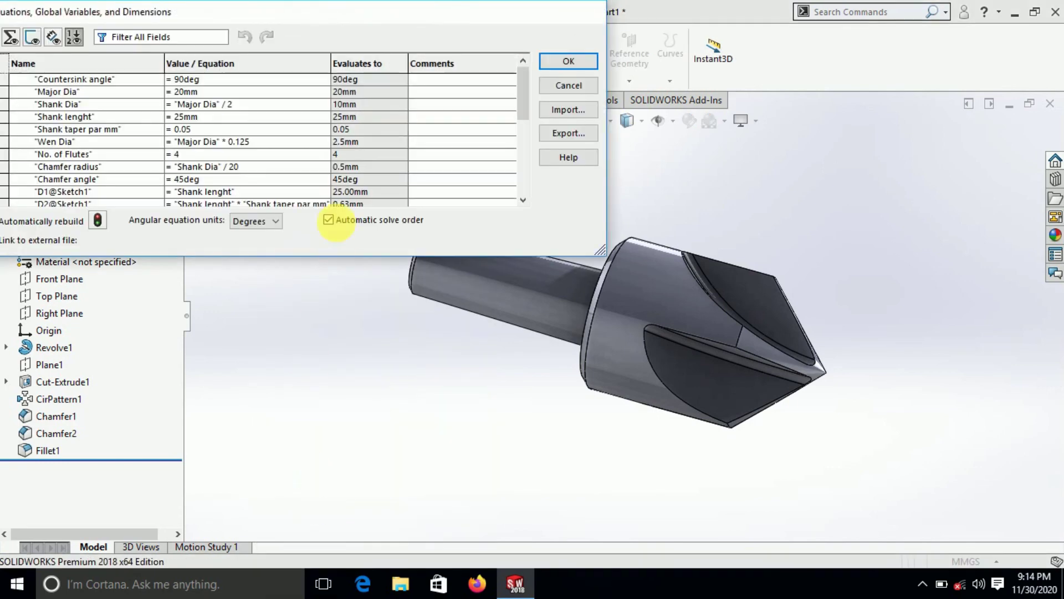
{"action": "left_click", "coordinate": [207, 93]}
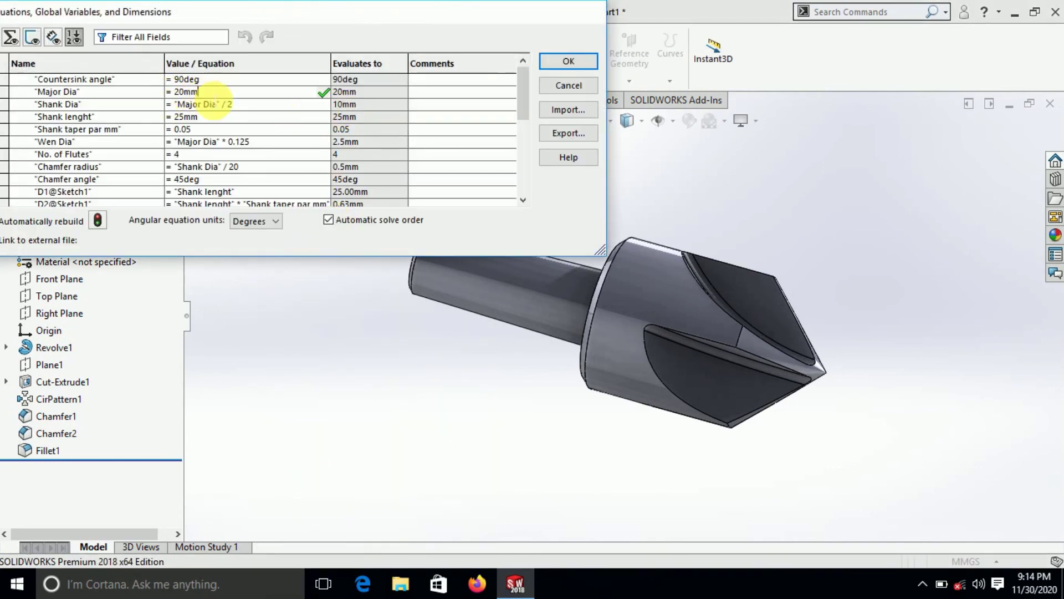
{"action": "key", "text": "BackSpace"}
{"action": "key", "text": "BackSpace"}
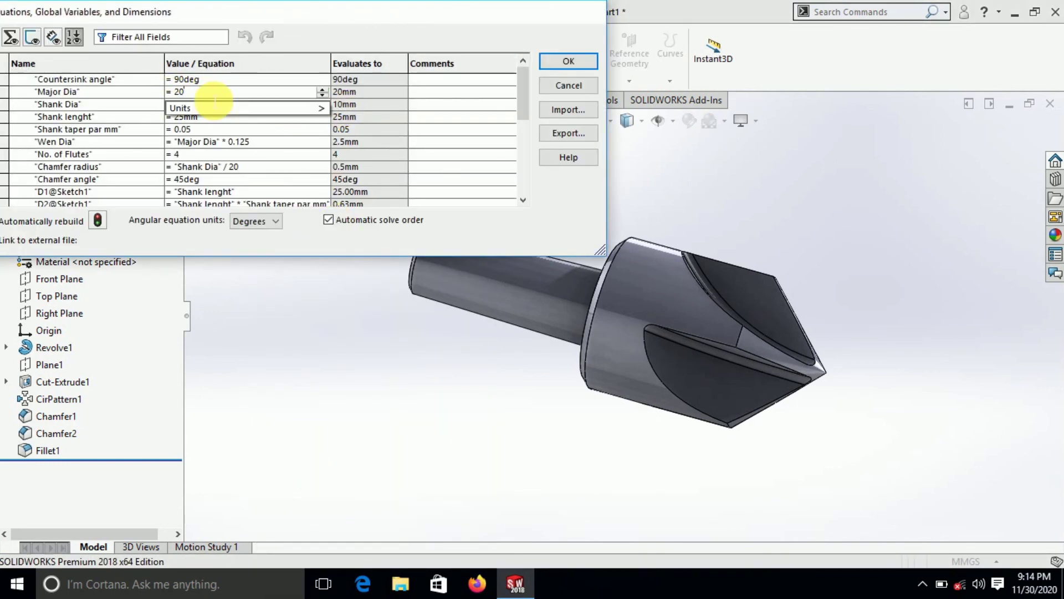
{"action": "key", "text": "BackSpace"}
{"action": "type", "text": "1"}
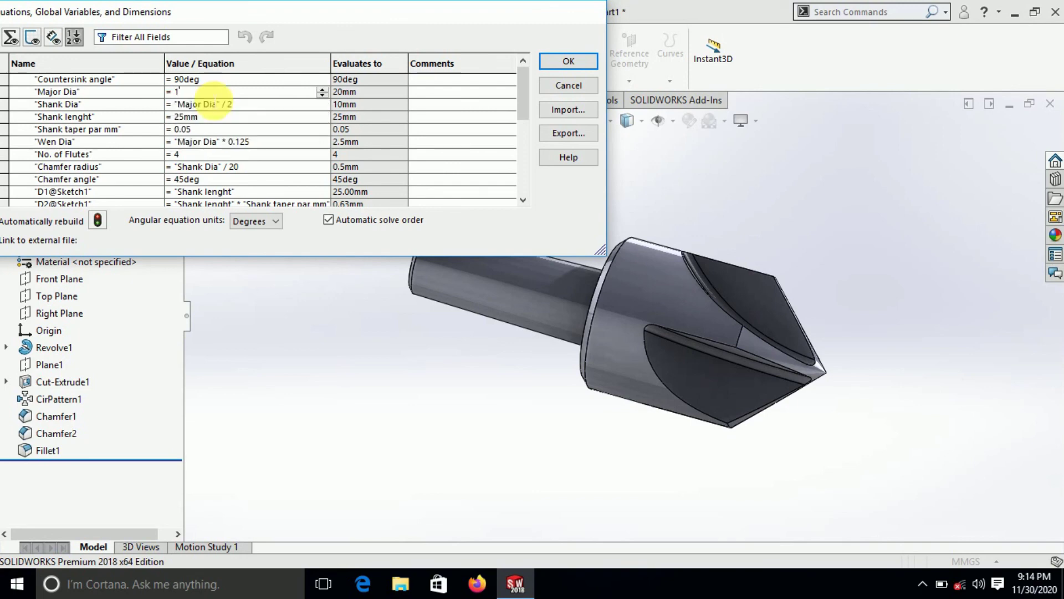
{"action": "type", "text": "00"}
{"action": "key", "text": "Tab"}
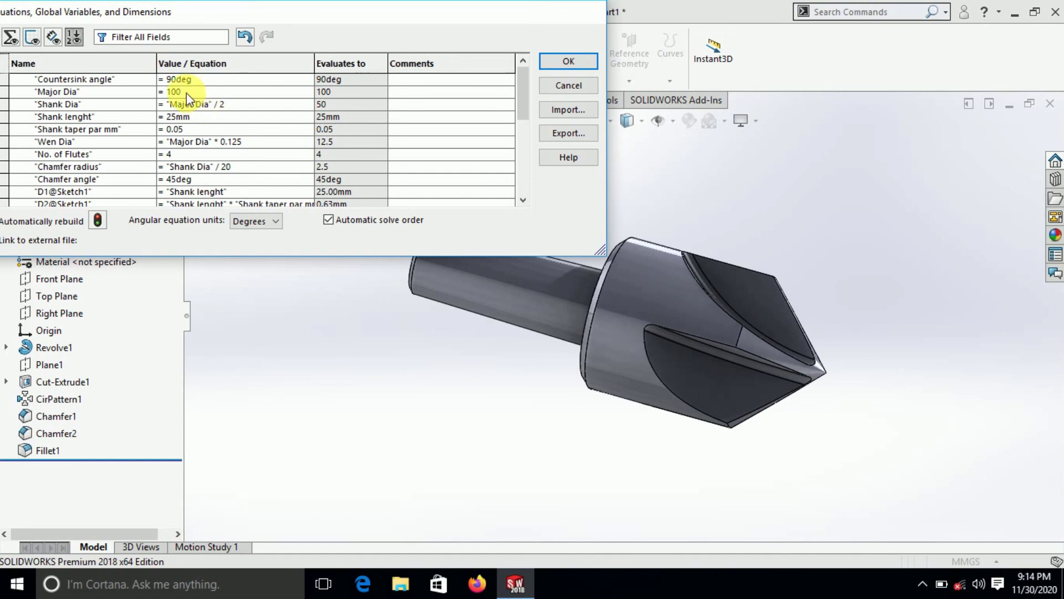
{"action": "left_click", "coordinate": [187, 92]}
{"action": "type", "text": "mm"}
{"action": "left_click", "coordinate": [569, 61]}
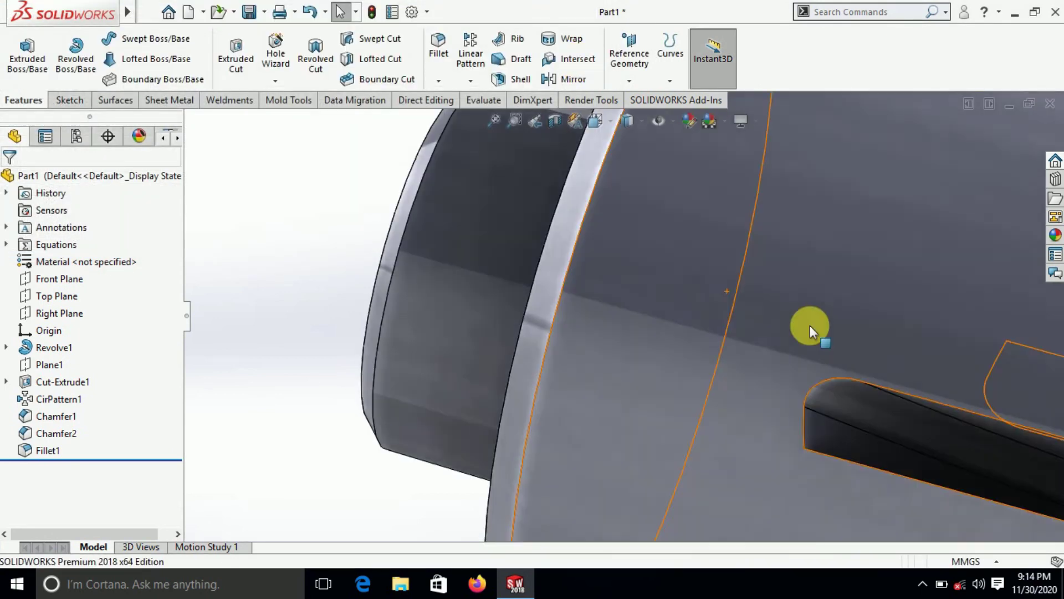
Step: Change Cut-Extrude1's Direction 1 end condition to Through All
{"action": "scroll", "coordinate": [831, 338], "scroll_direction": "up", "scroll_amount": 5}
{"action": "mouse_move", "coordinate": [857, 353]}
{"action": "middle_mouse_down"}
{"action": "mouse_move", "coordinate": [800, 386]}
{"action": "mouse_move", "coordinate": [815, 375]}
{"action": "middle_mouse_up"}
{"action": "scroll", "coordinate": [689, 351], "scroll_direction": "up", "scroll_amount": 3}
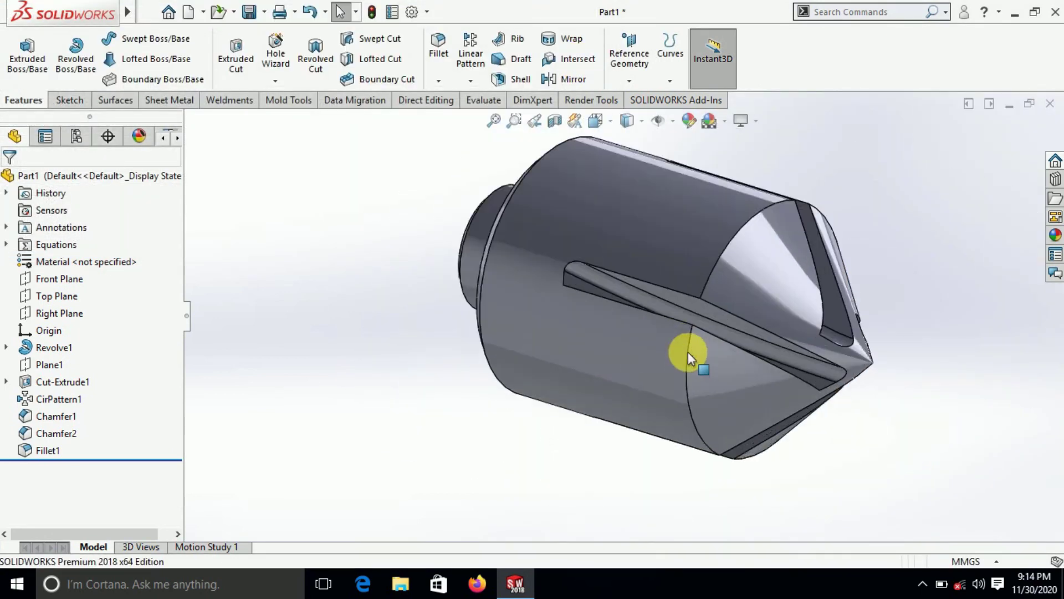
{"action": "scroll", "coordinate": [689, 285], "scroll_direction": "up", "scroll_amount": 2}
{"action": "scroll", "coordinate": [704, 299], "scroll_direction": "up", "scroll_amount": 2}
{"action": "middle_click_drag", "start_coordinate": [704, 299], "coordinate": [696, 328]}
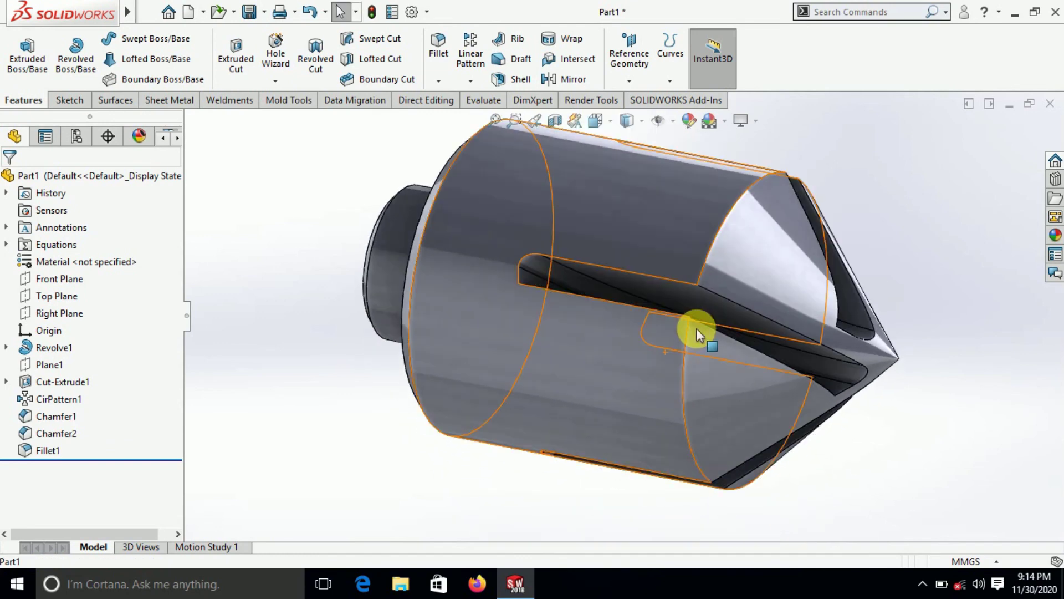
{"action": "scroll", "coordinate": [696, 328], "scroll_direction": "down", "scroll_amount": 3}
{"action": "scroll", "coordinate": [654, 332], "scroll_direction": "down", "scroll_amount": 1}
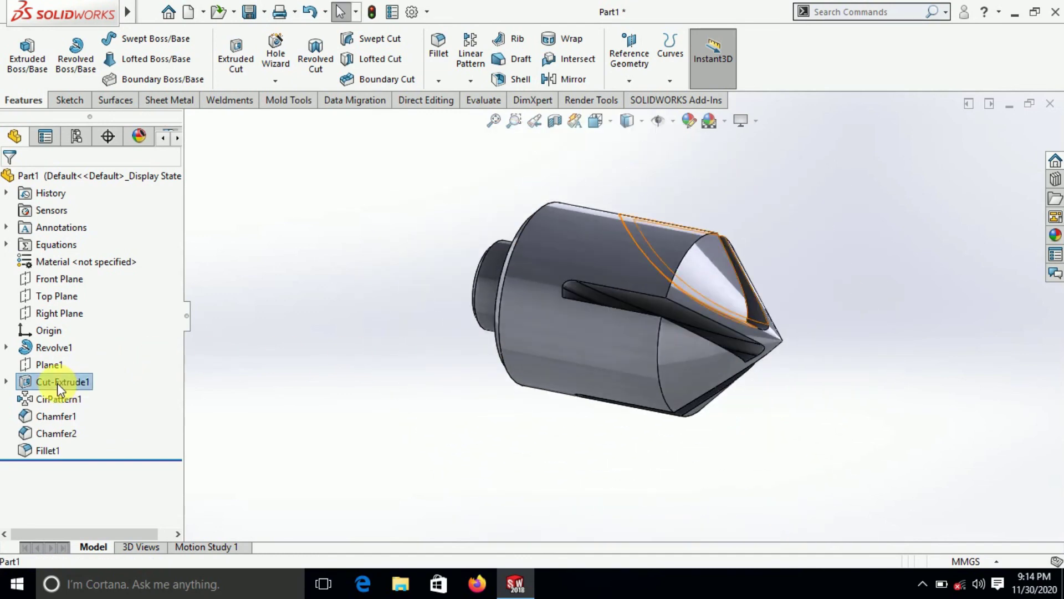
{"action": "right_click", "coordinate": [57, 383]}
{"action": "left_click", "coordinate": [74, 243]}
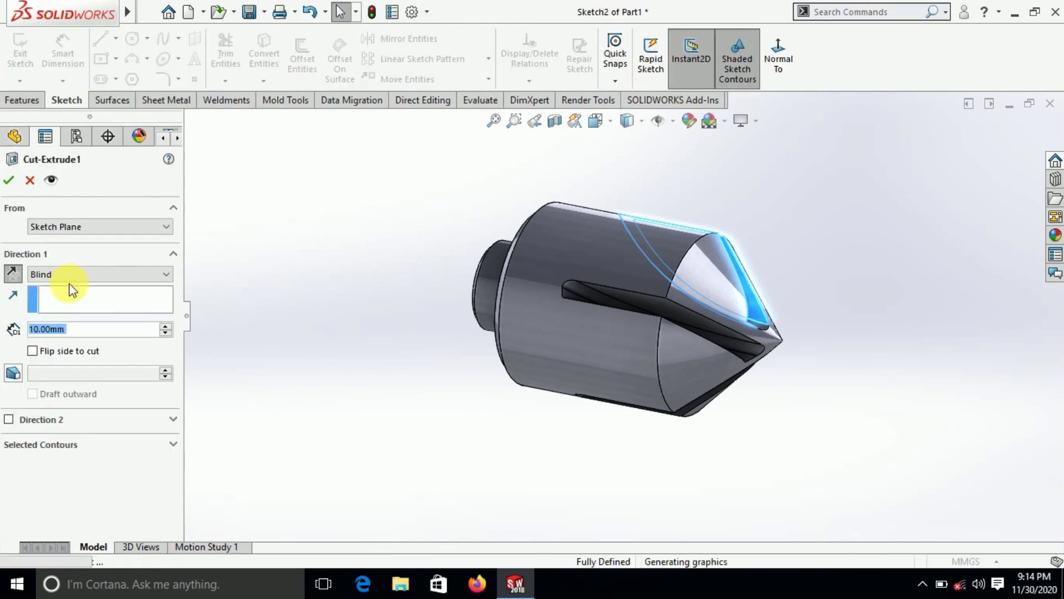
{"action": "left_click", "coordinate": [45, 274]}
{"action": "left_click", "coordinate": [60, 303]}
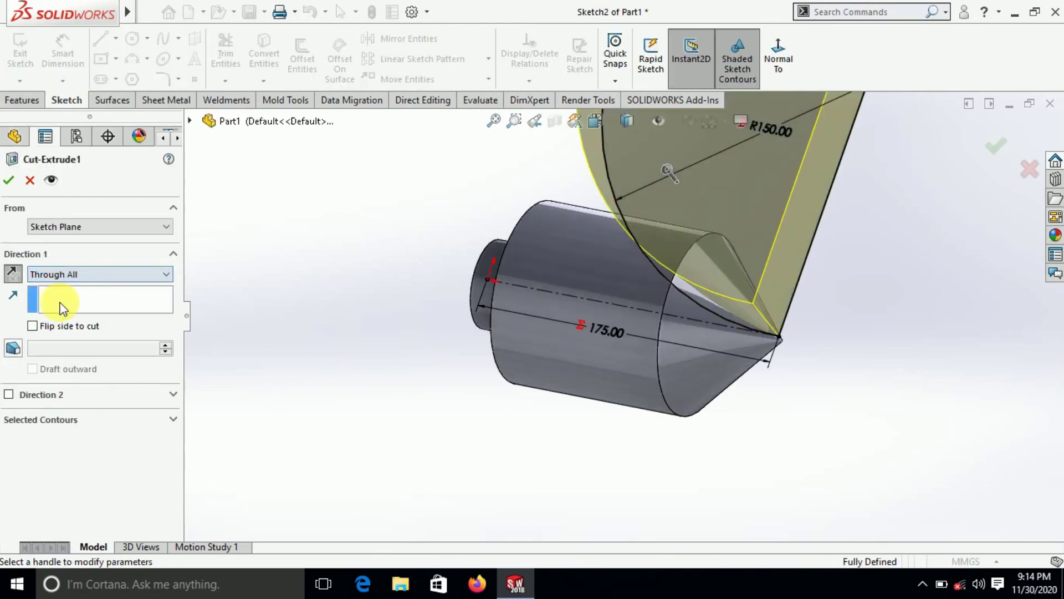
{"action": "left_click", "coordinate": [8, 179]}
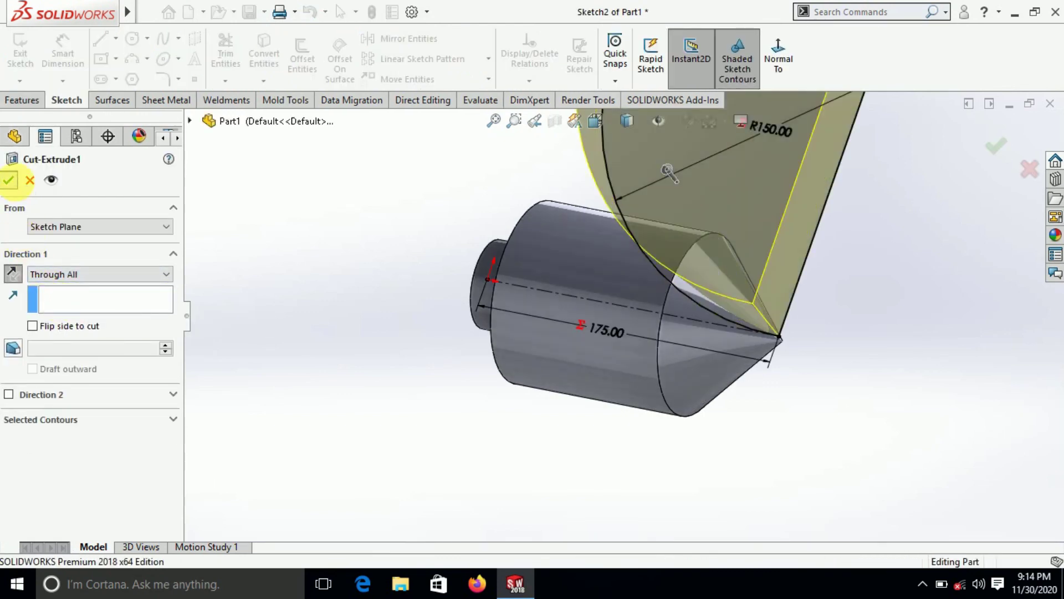
Step: Orbit and zoom to inspect the flutes cut across the enlarged head
{"action": "mouse_move", "coordinate": [509, 430]}
{"action": "middle_mouse_down"}
{"action": "mouse_move", "coordinate": [510, 410]}
{"action": "mouse_move", "coordinate": [496, 415]}
{"action": "mouse_move", "coordinate": [511, 468]}
{"action": "mouse_move", "coordinate": [546, 285]}
{"action": "middle_mouse_up"}
{"action": "scroll", "coordinate": [637, 302], "scroll_direction": "down", "scroll_amount": 1}
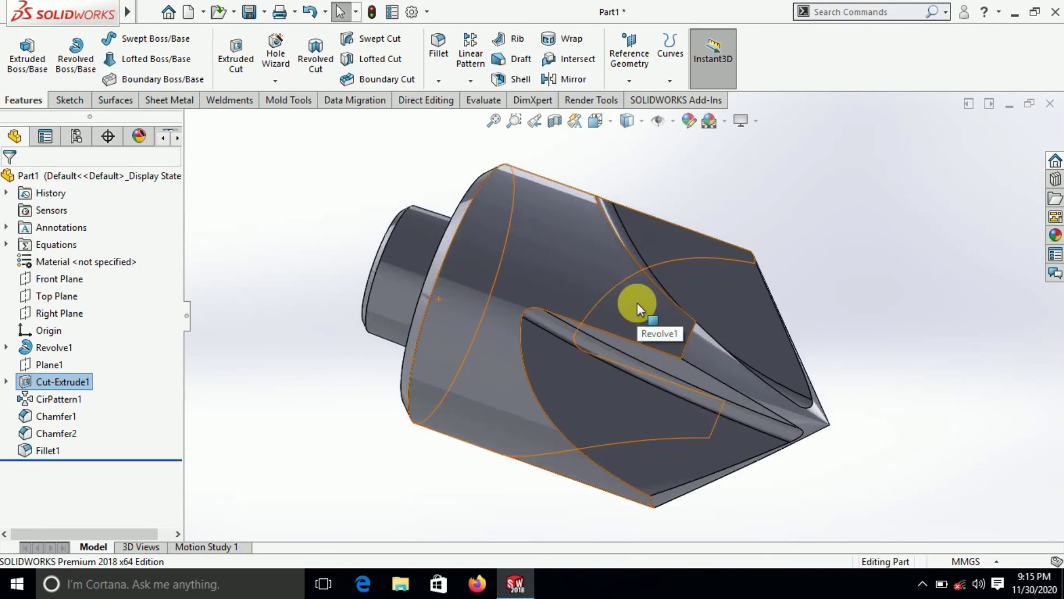
{"action": "scroll", "coordinate": [637, 332], "scroll_direction": "down", "scroll_amount": 1}
{"action": "scroll", "coordinate": [643, 363], "scroll_direction": "down", "scroll_amount": 1}
{"action": "scroll", "coordinate": [646, 361], "scroll_direction": "down", "scroll_amount": 1}
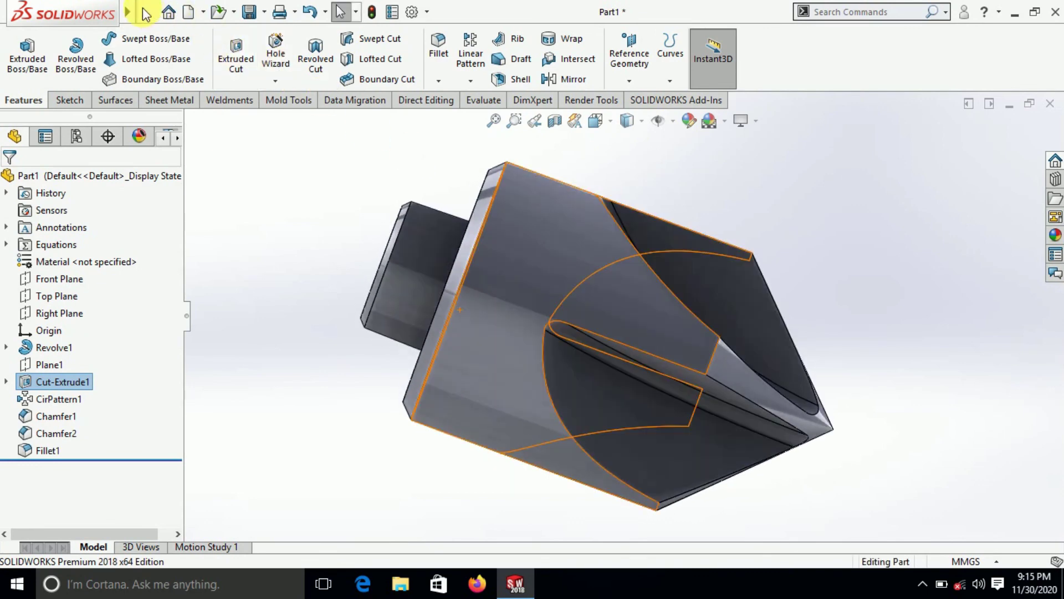
Step: Set Major Dia to 50mm and rebuild the smaller bit
{"action": "left_click", "coordinate": [239, 11]}
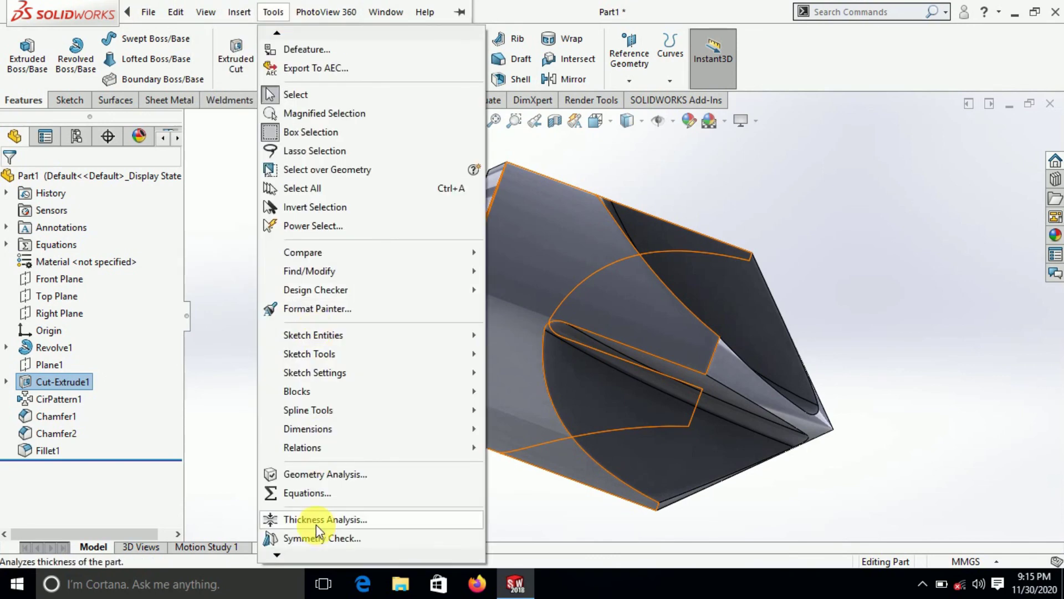
{"action": "left_click", "coordinate": [304, 492]}
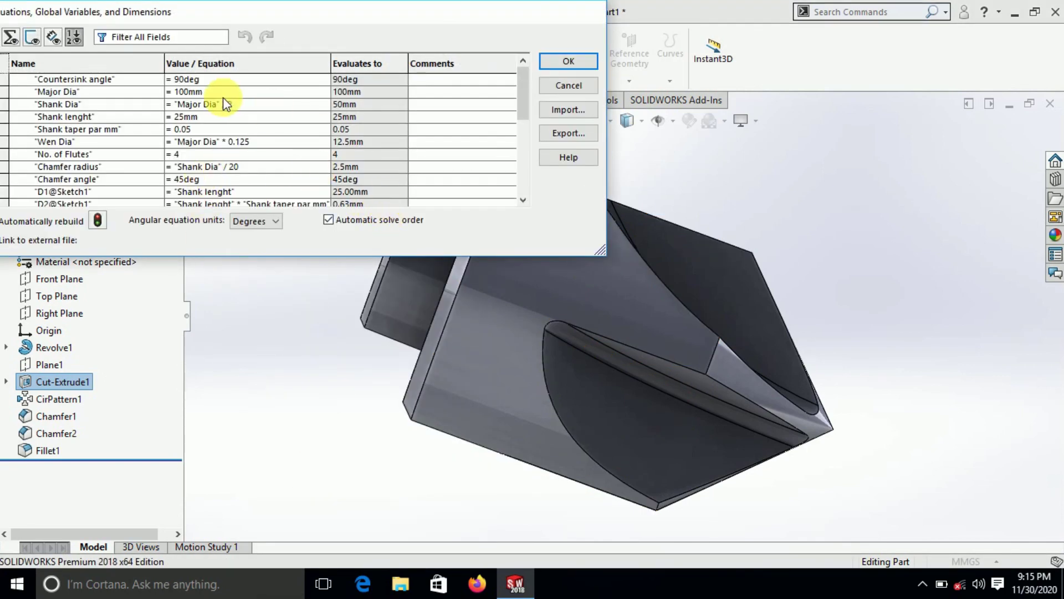
{"action": "key", "text": "BackSpace"}
{"action": "key", "text": "BackSpace"}
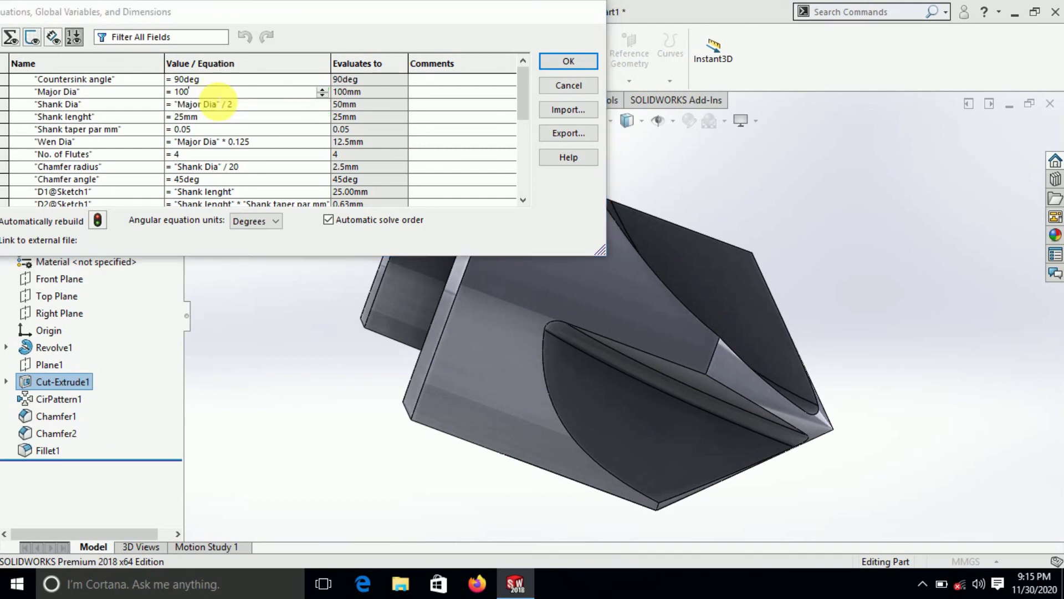
{"action": "key", "text": "BackSpace"}
{"action": "key", "text": "BackSpace"}
{"action": "key", "text": "BackSpace"}
{"action": "type", "text": "5"}
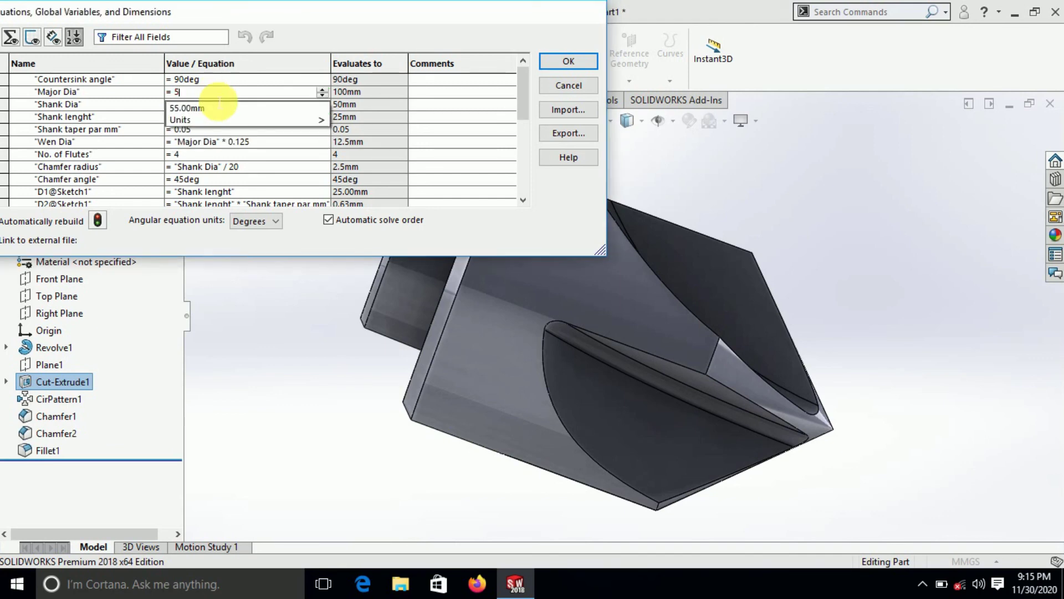
{"action": "type", "text": "0mm"}
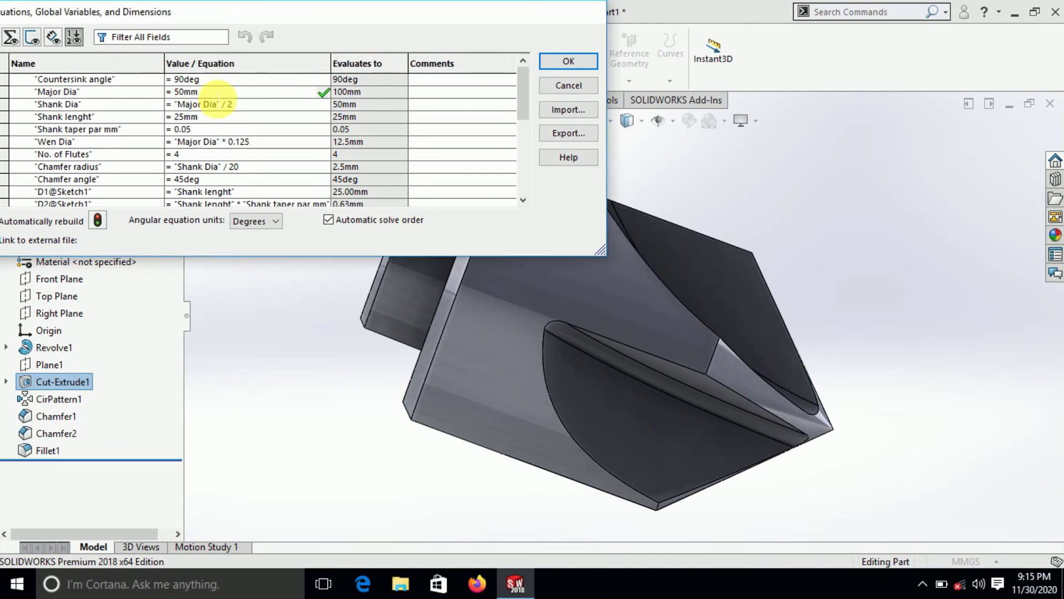
{"action": "left_click", "coordinate": [564, 60]}
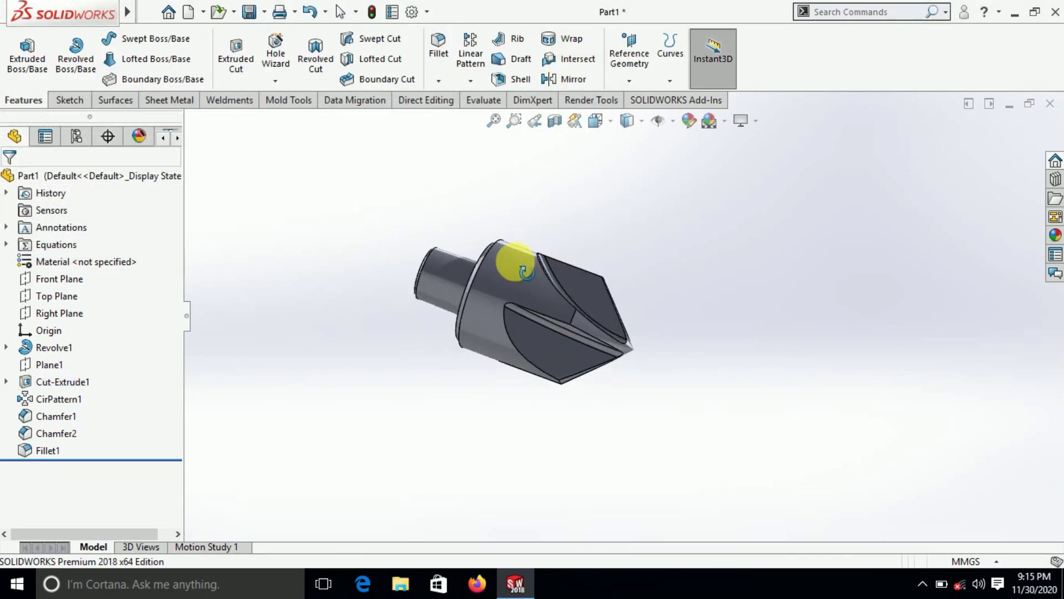
{"action": "middle_click_drag", "start_coordinate": [521, 272], "coordinate": [527, 238]}
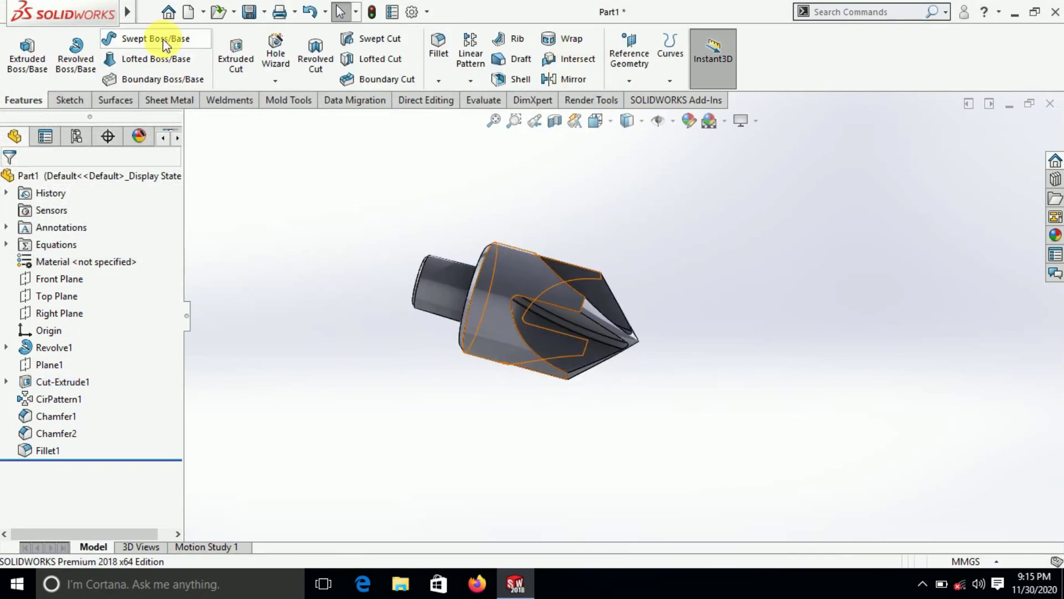
Step: Set Major Dia to 10, leaving a small head on a long shank
{"action": "left_click", "coordinate": [271, 12]}
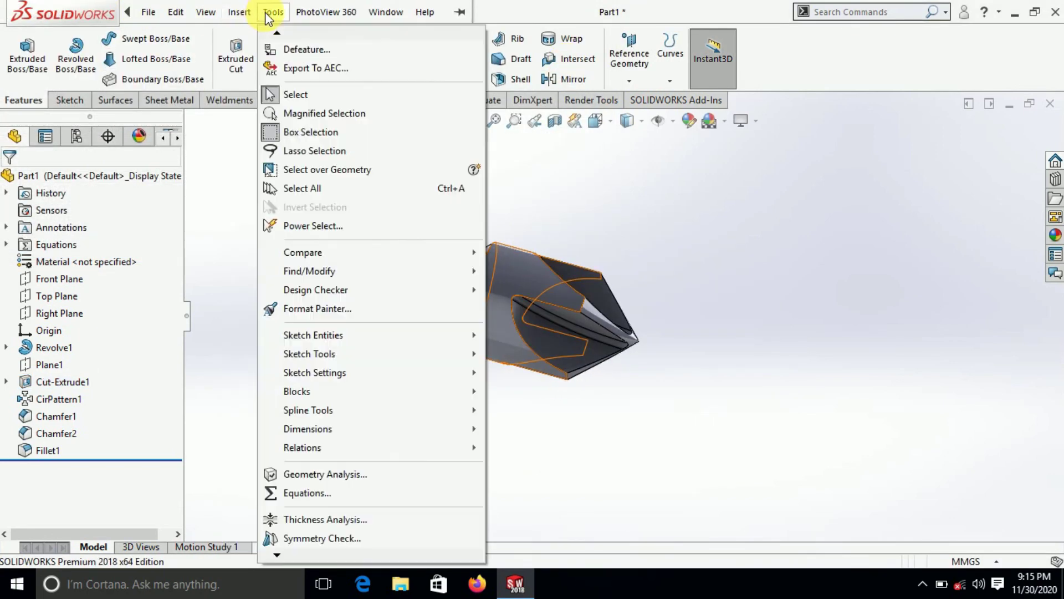
{"action": "left_click", "coordinate": [302, 503]}
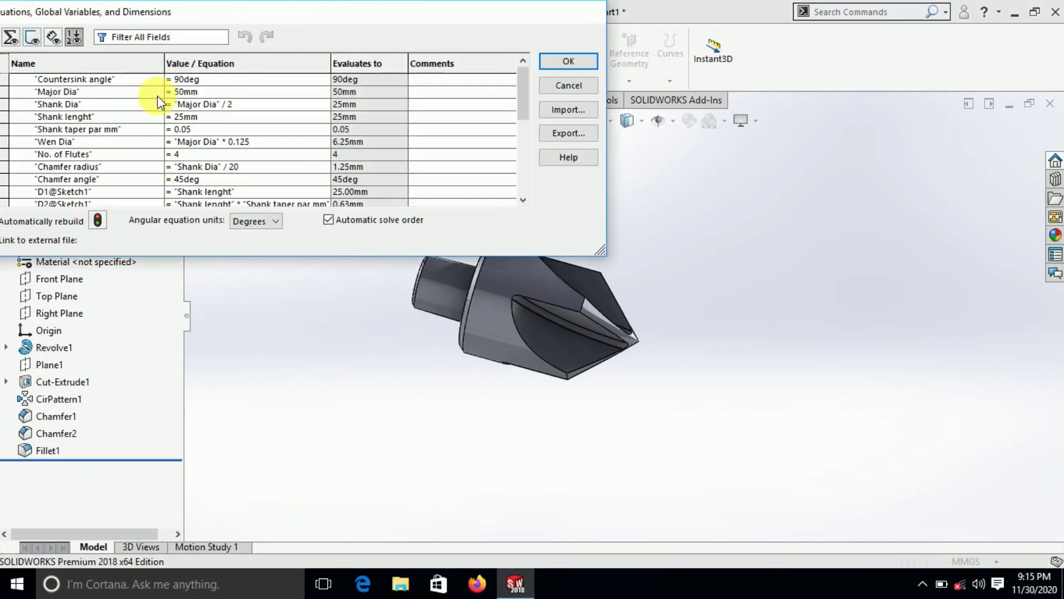
{"action": "left_click", "coordinate": [208, 91]}
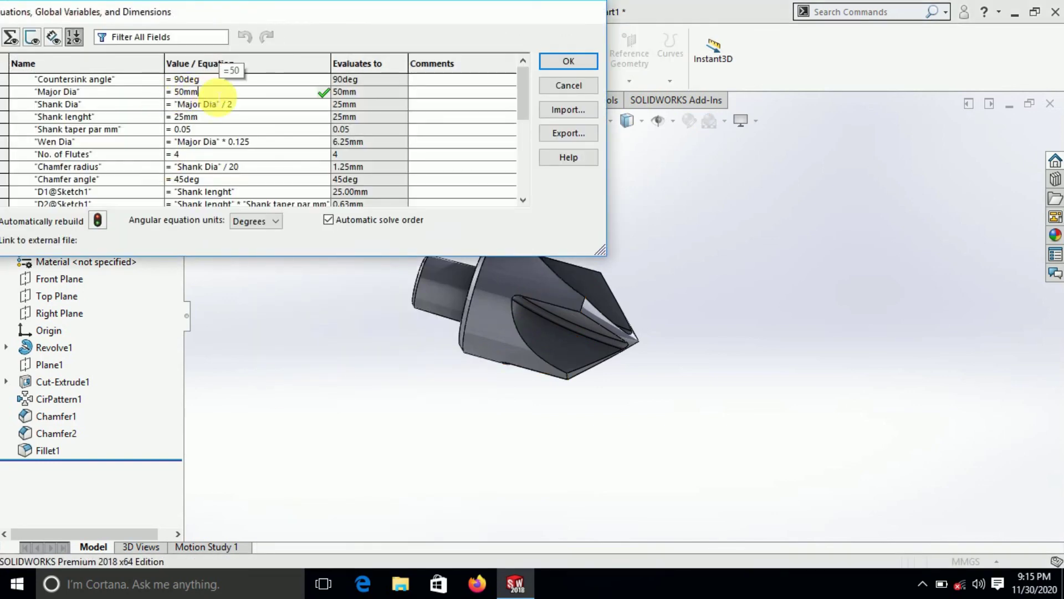
{"action": "key", "text": "BackSpace"}
{"action": "key", "text": "BackSpace"}
{"action": "key", "text": "BackSpace"}
{"action": "key", "text": "BackSpace"}
{"action": "type", "text": "1"}
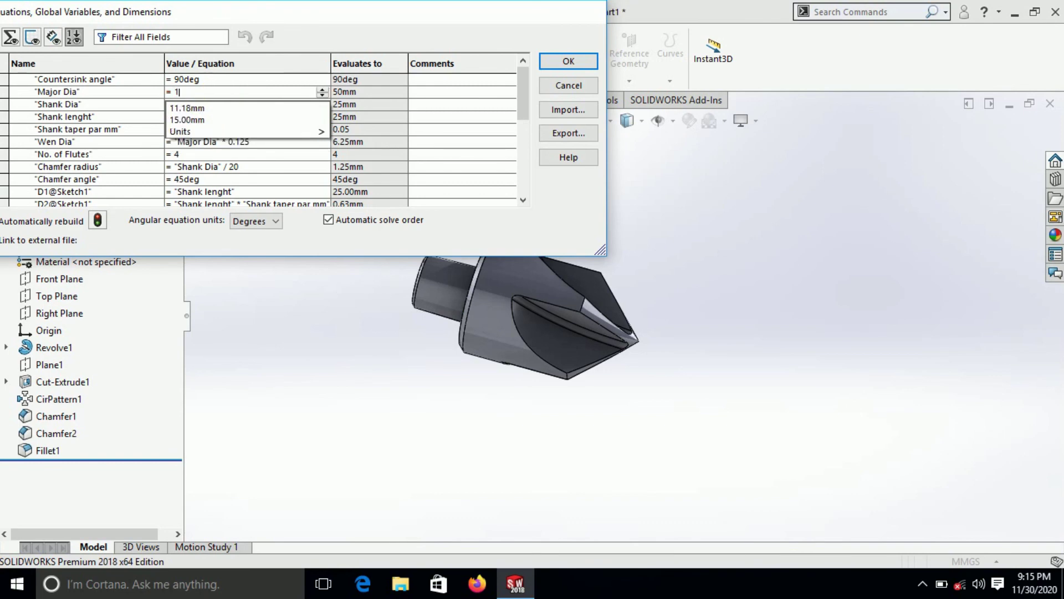
{"action": "type", "text": "0"}
{"action": "key", "text": "Return"}
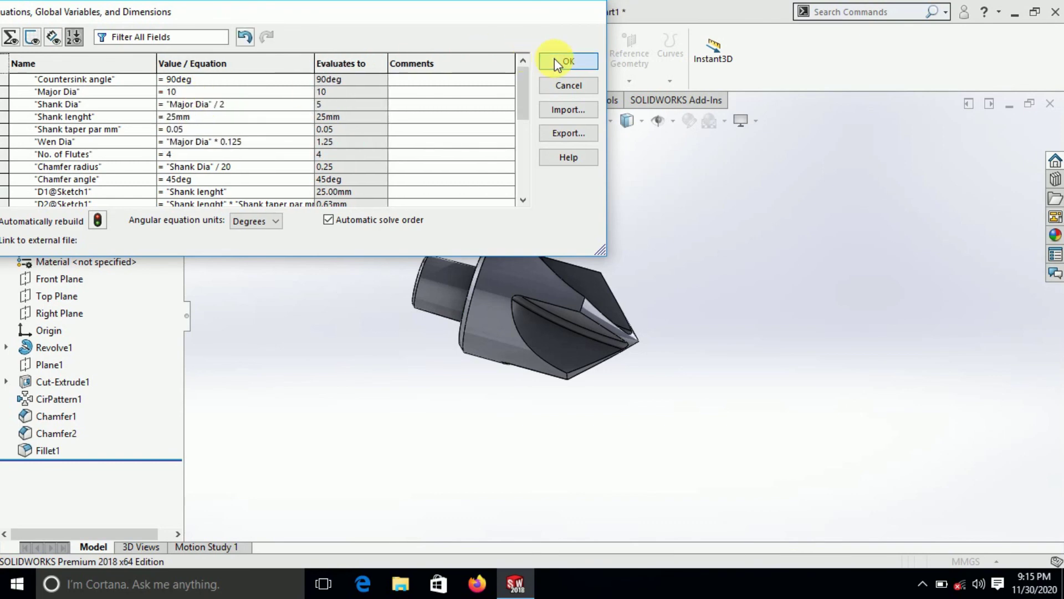
{"action": "left_click", "coordinate": [565, 70]}
Step: Restore Major Dia to 20, giving Shank Dia 10 and Wen Dia 2.5
{"action": "scroll", "coordinate": [483, 302], "scroll_direction": "down", "scroll_amount": 5}
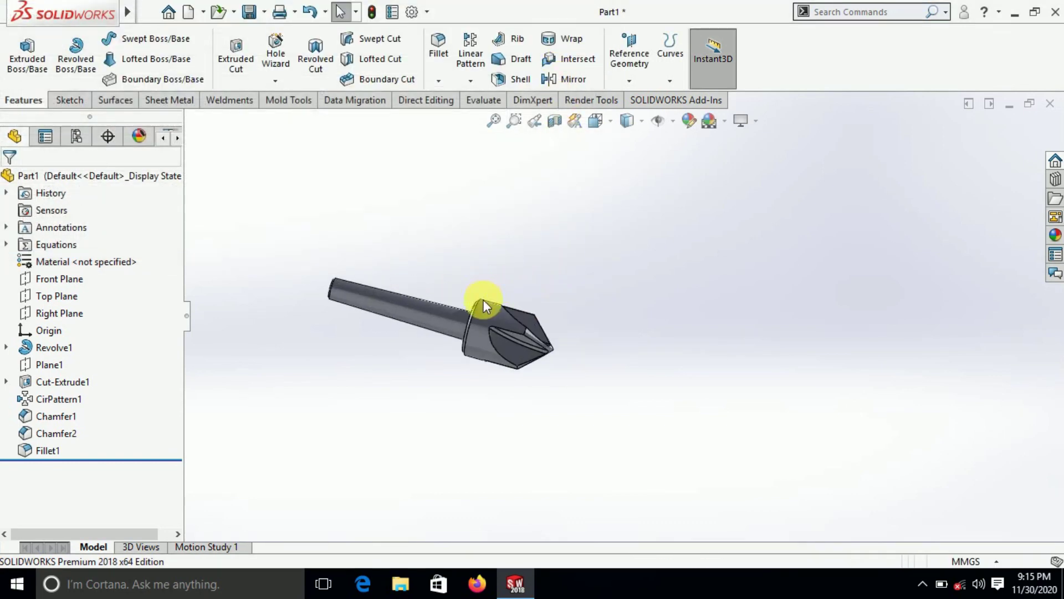
{"action": "scroll", "coordinate": [484, 304], "scroll_direction": "down", "scroll_amount": 3}
{"action": "left_click", "coordinate": [148, 12]}
{"action": "mouse_move", "coordinate": [274, 12]}
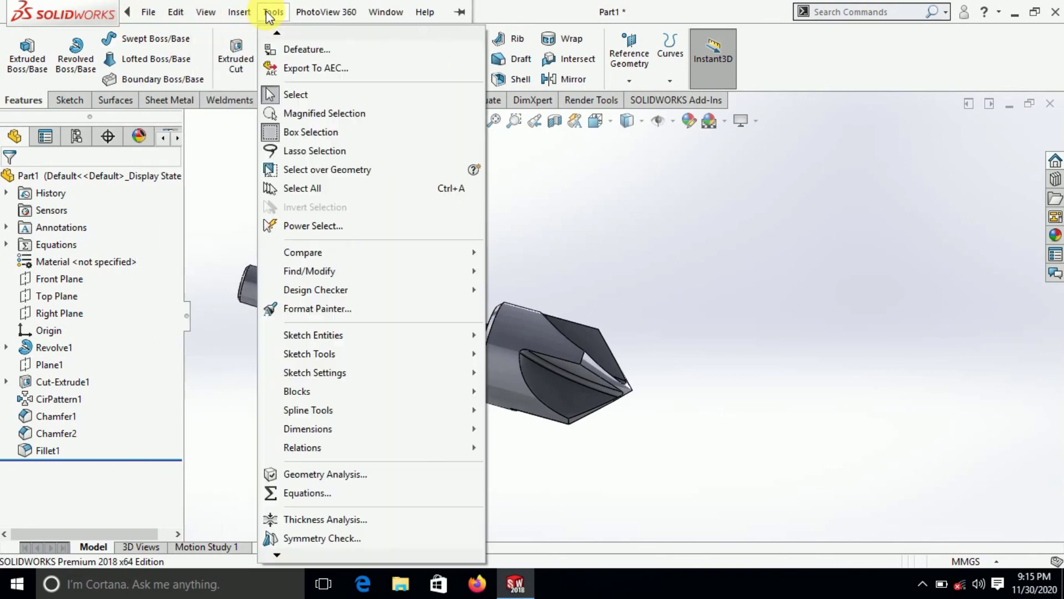
{"action": "left_click", "coordinate": [308, 497]}
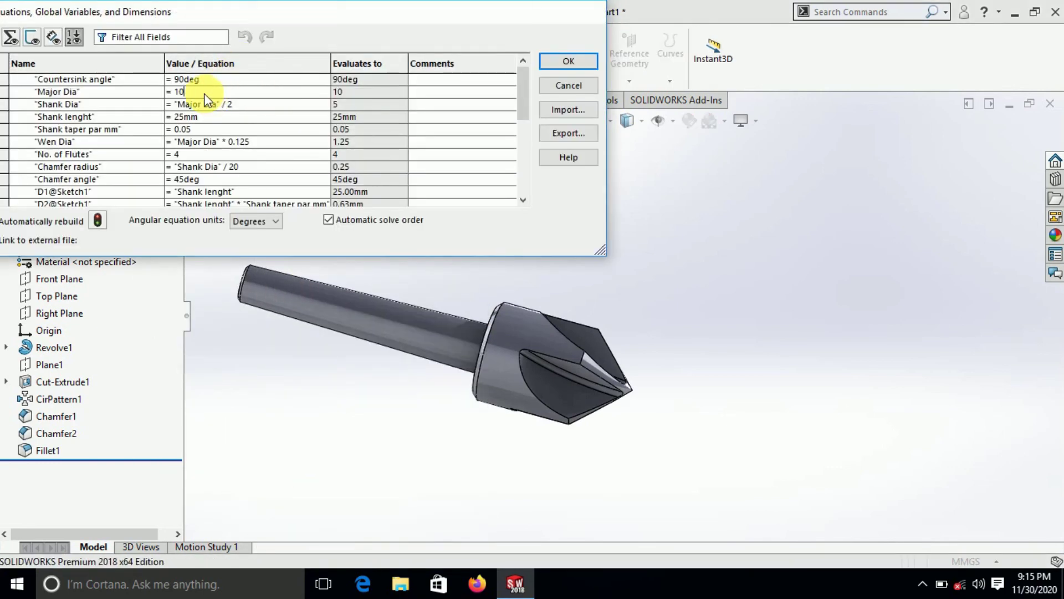
{"action": "key", "text": "BackSpace"}
{"action": "key", "text": "BackSpace"}
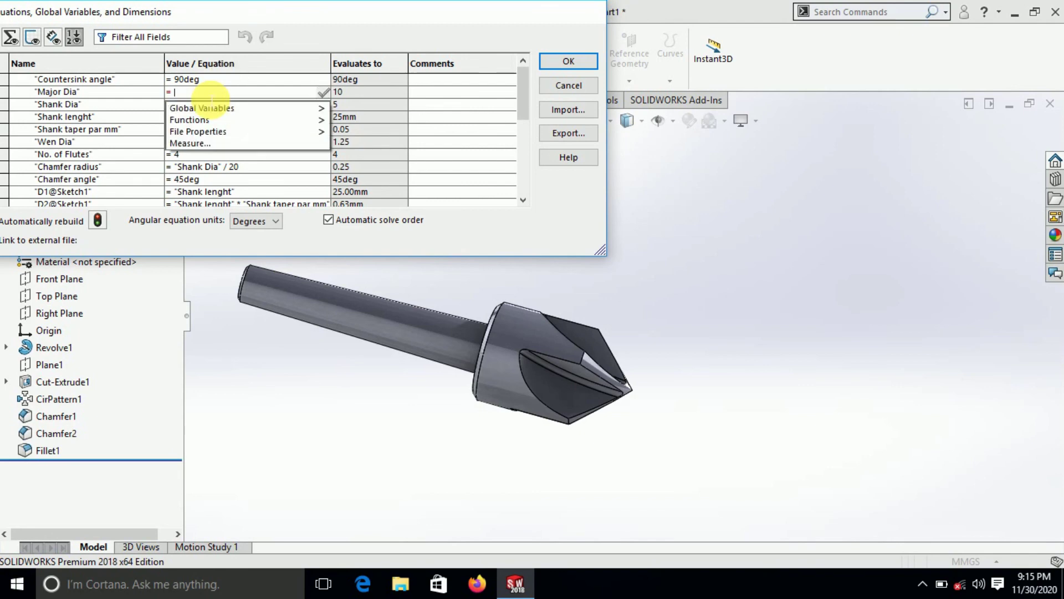
{"action": "type", "text": "20"}
{"action": "key", "text": "Tab"}
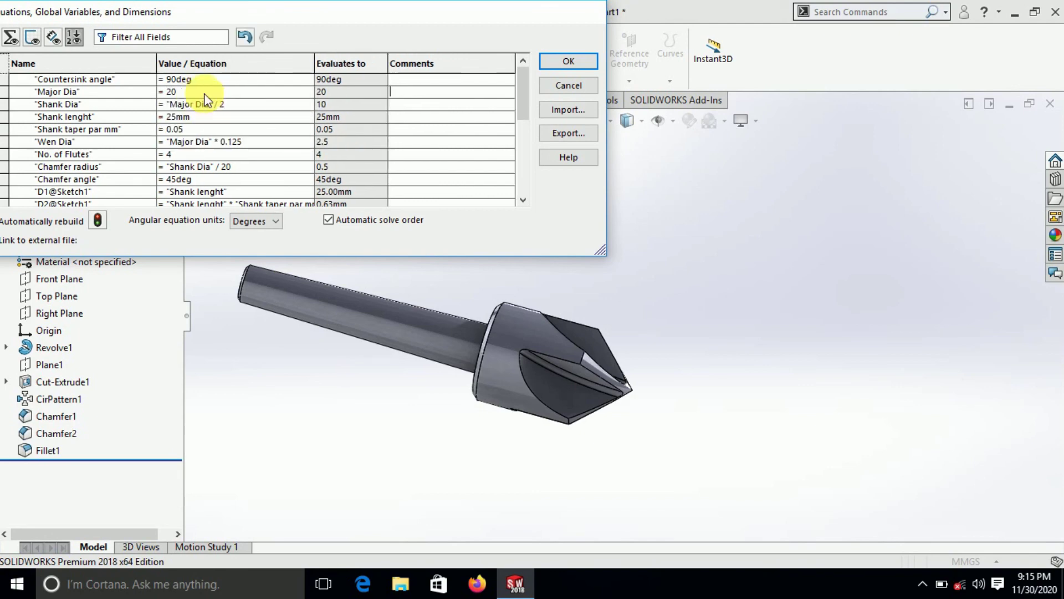
{"action": "left_click", "coordinate": [571, 66]}
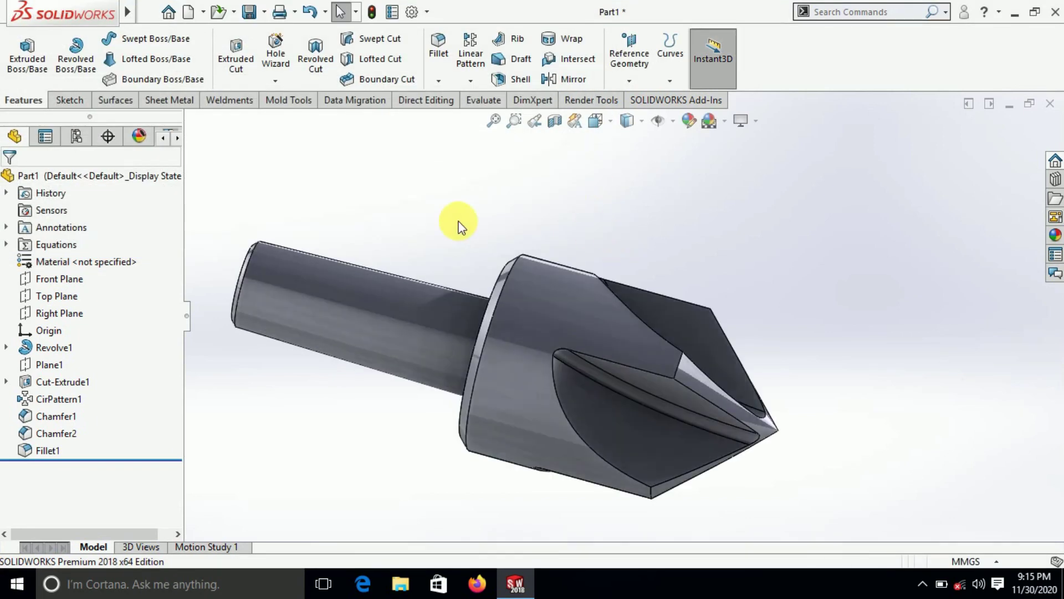
{"action": "scroll", "coordinate": [459, 226], "scroll_direction": "up", "scroll_amount": 3}
{"action": "middle_click_drag", "start_coordinate": [487, 268], "coordinate": [451, 266]}
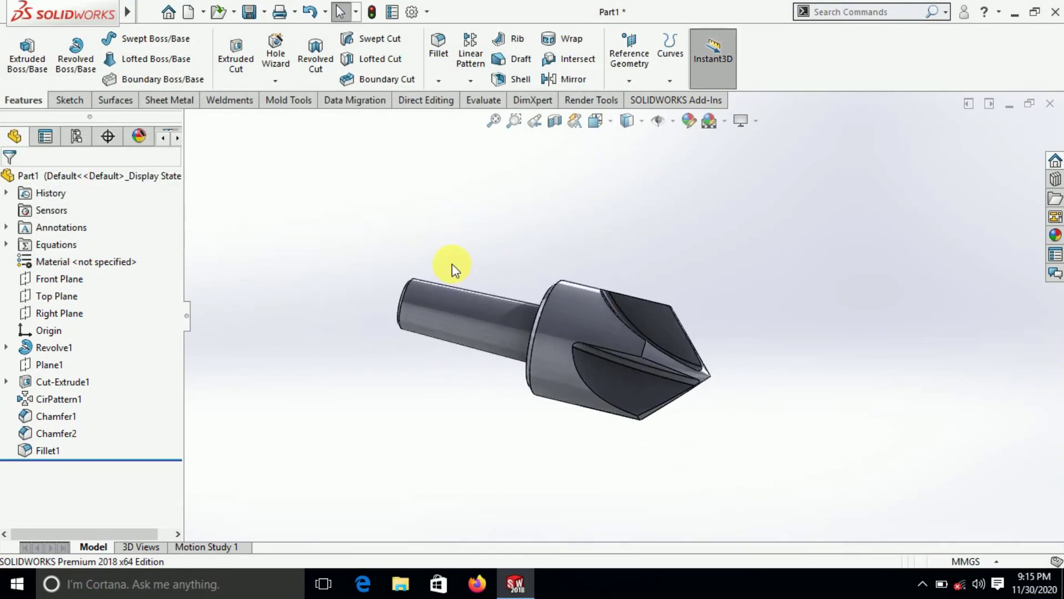